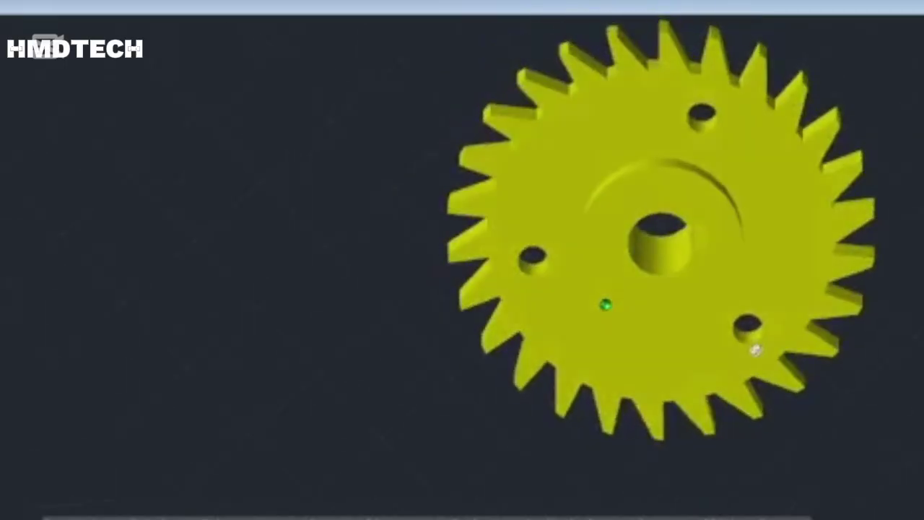
- Create a new blank drawing alongside the open gear model
drag(815, 256, 291, 457)
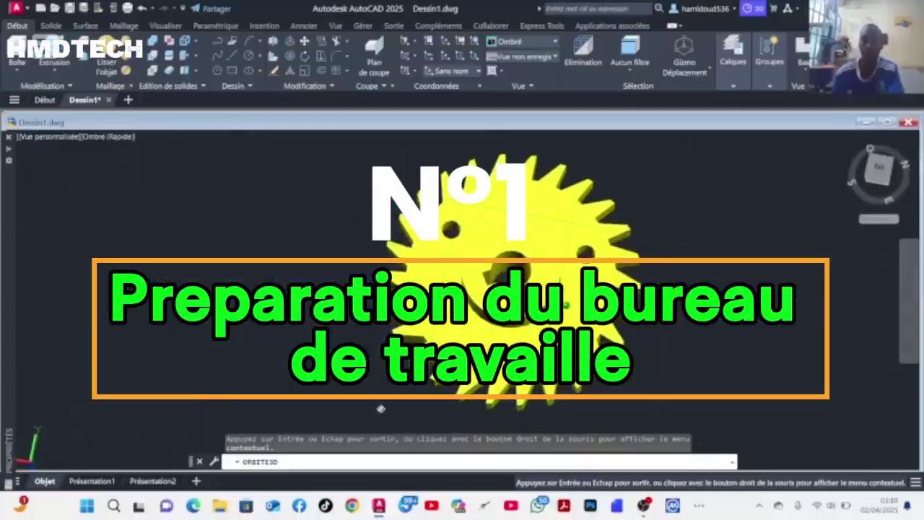
click(128, 100)
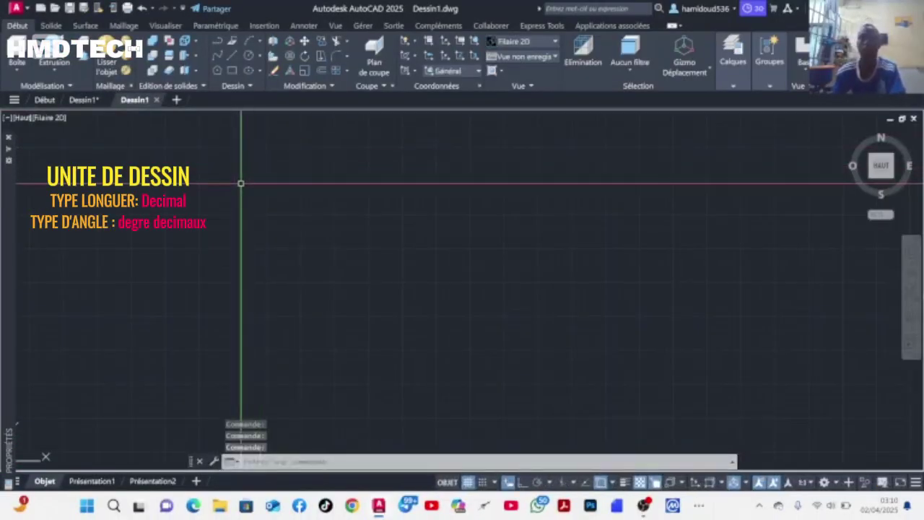
click(644, 504)
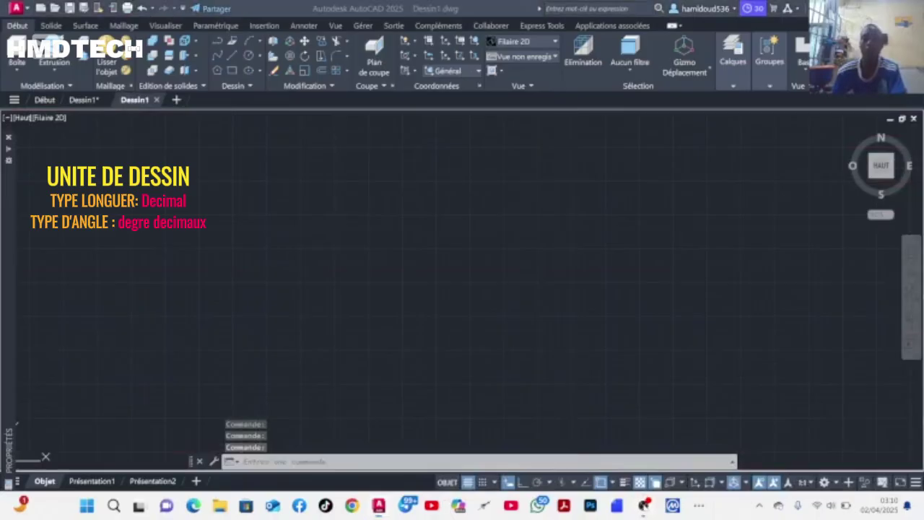
click(645, 338)
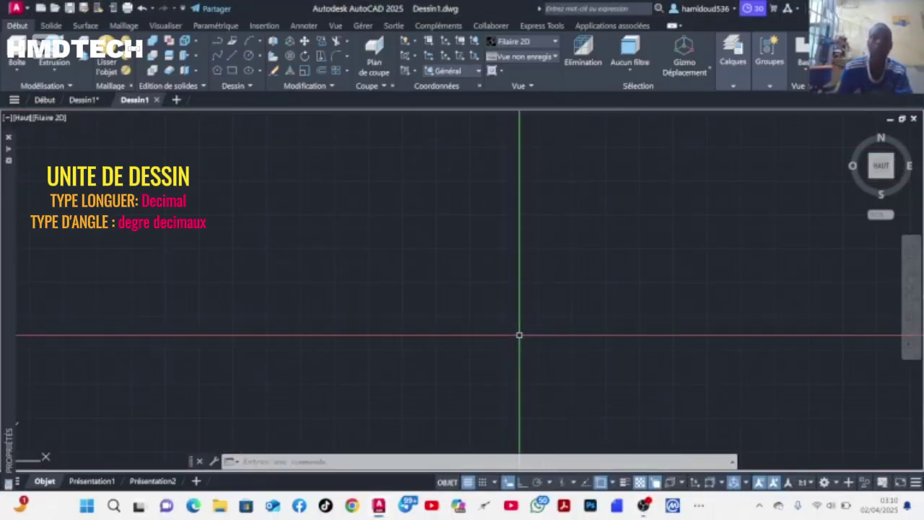
right_click(256, 231)
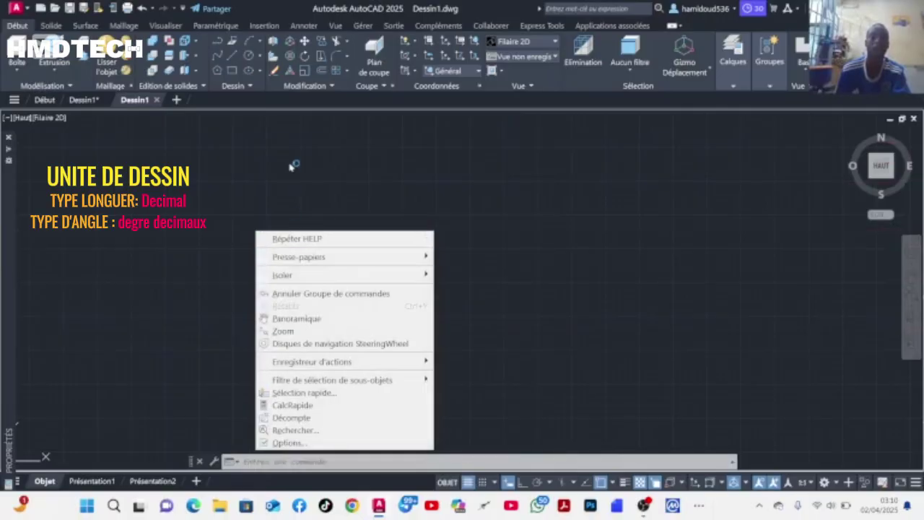
click(289, 221)
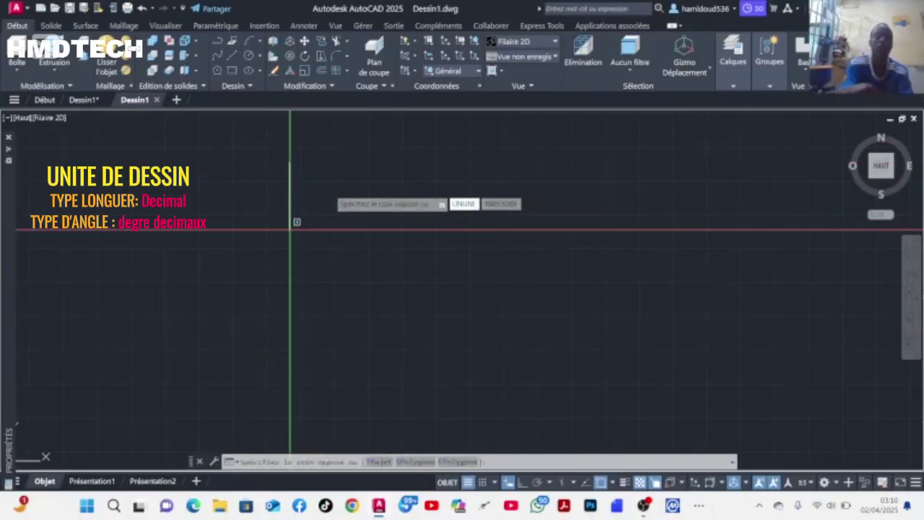
key(Escape)
- Open the drawing units settings with the UNITES command and set the decimal length precision to 0.00
text(un)
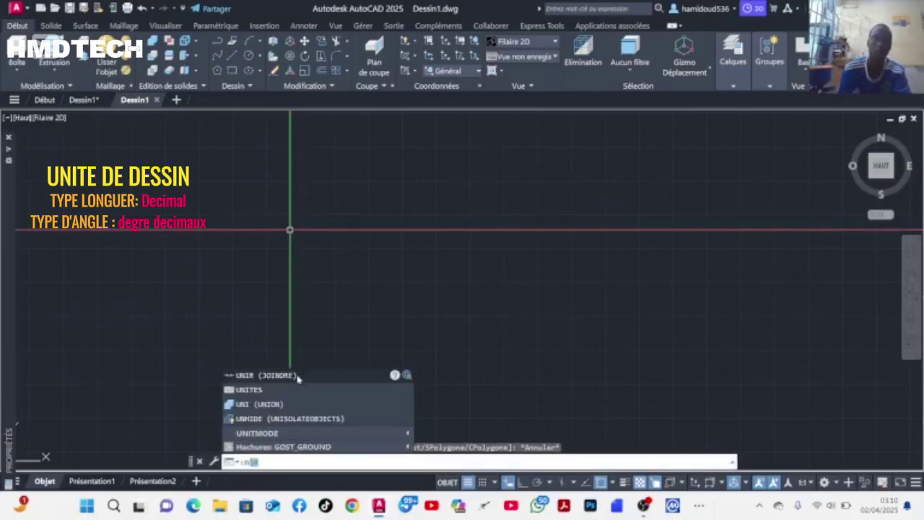
click(294, 389)
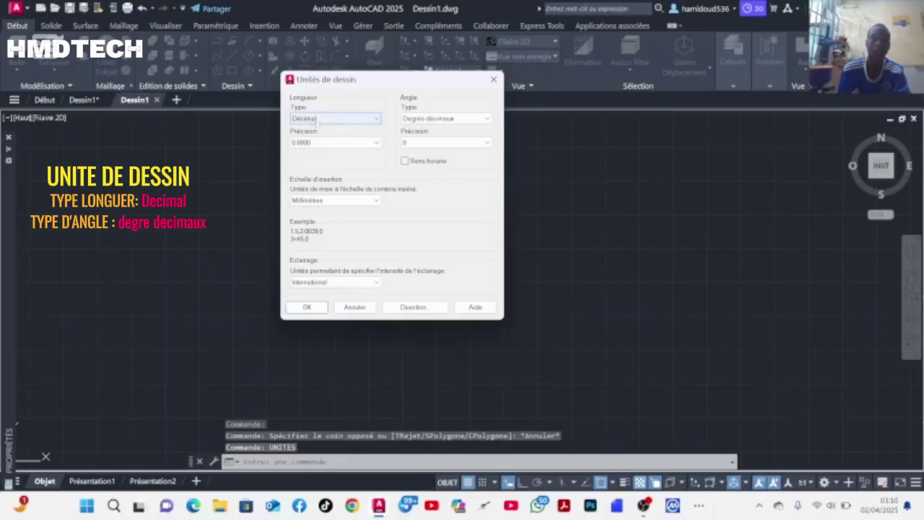
click(330, 136)
click(334, 142)
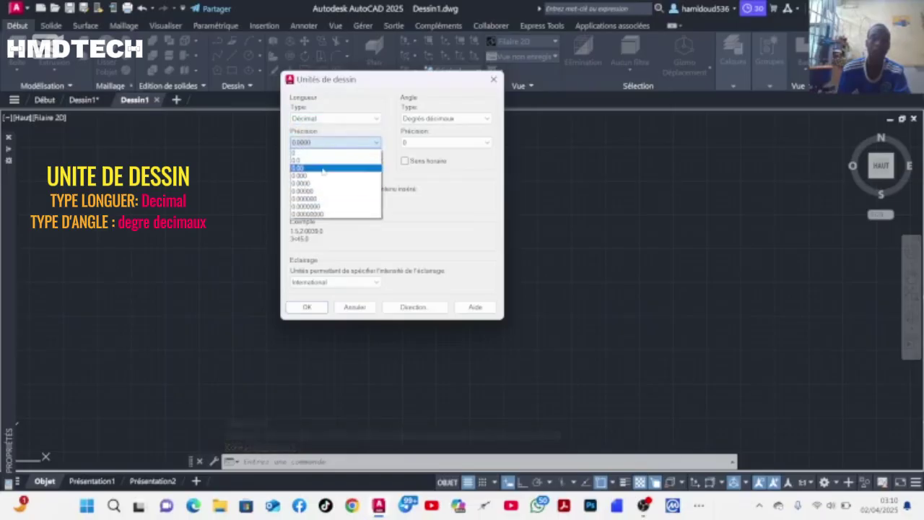
click(334, 165)
- Set the angle type to Degrés décimaux with precision 0.00 and the insertion scale to Millimètres, and accept the units
click(449, 119)
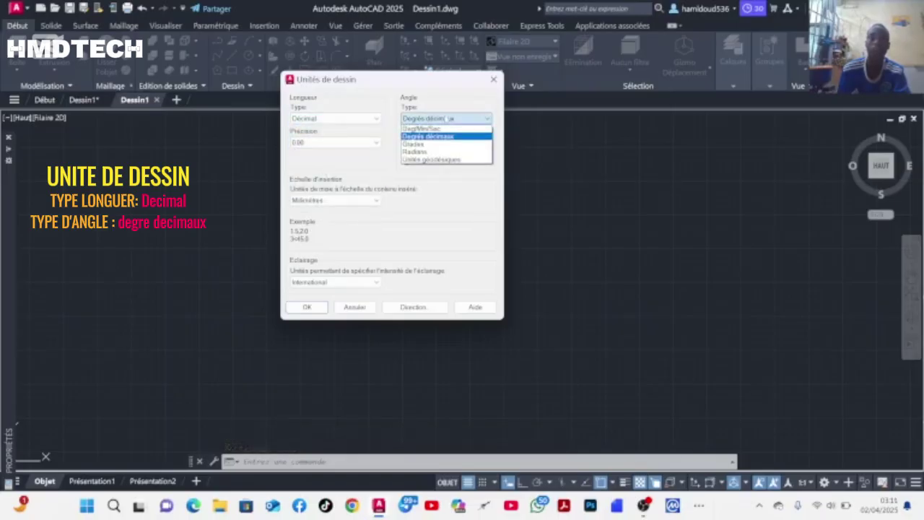
click(433, 137)
click(445, 143)
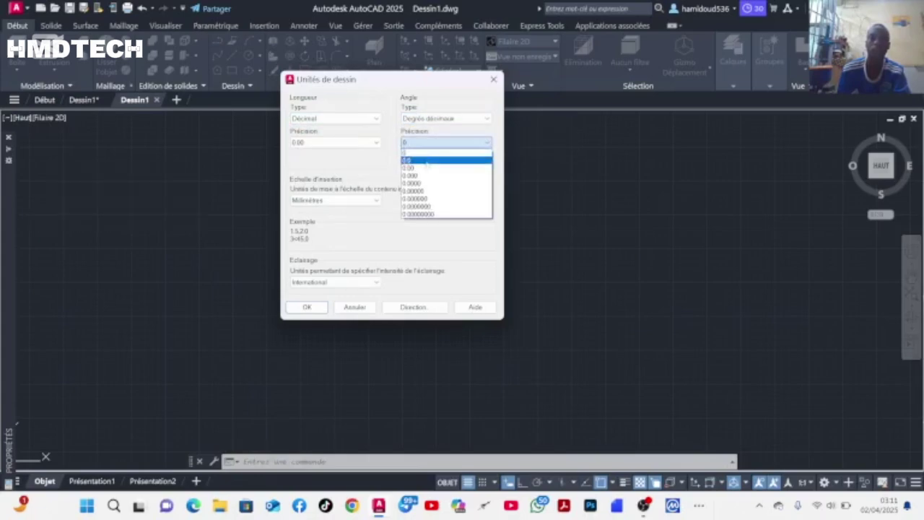
click(433, 165)
click(335, 200)
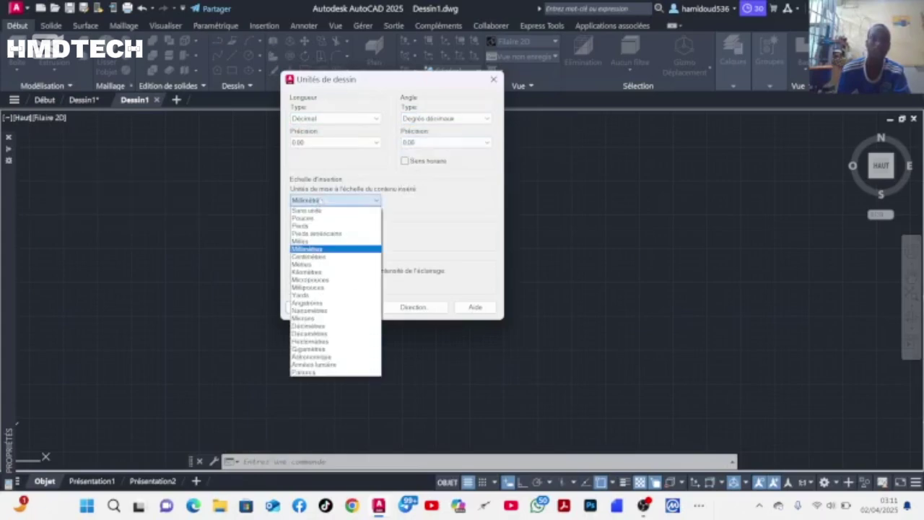
click(307, 248)
click(304, 307)
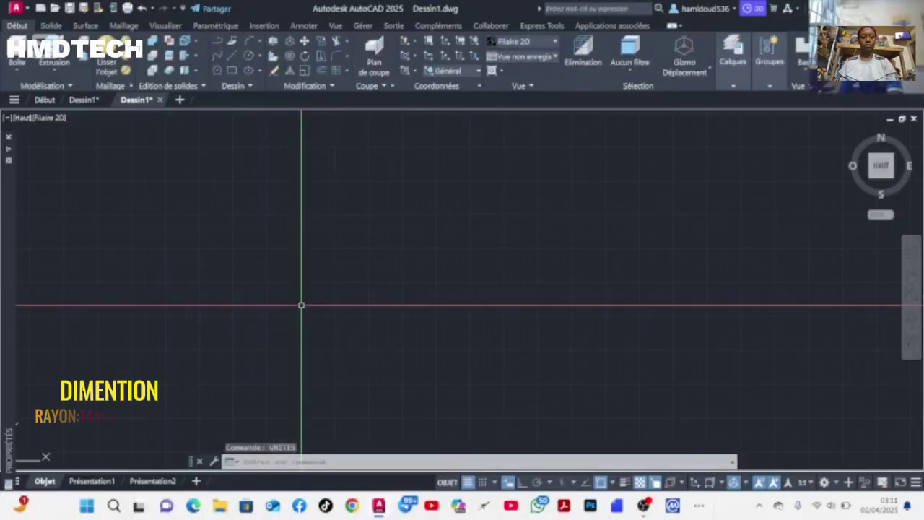
- Draw a circle with a radius of 14 mm in the empty drawing area
text(RCLE)
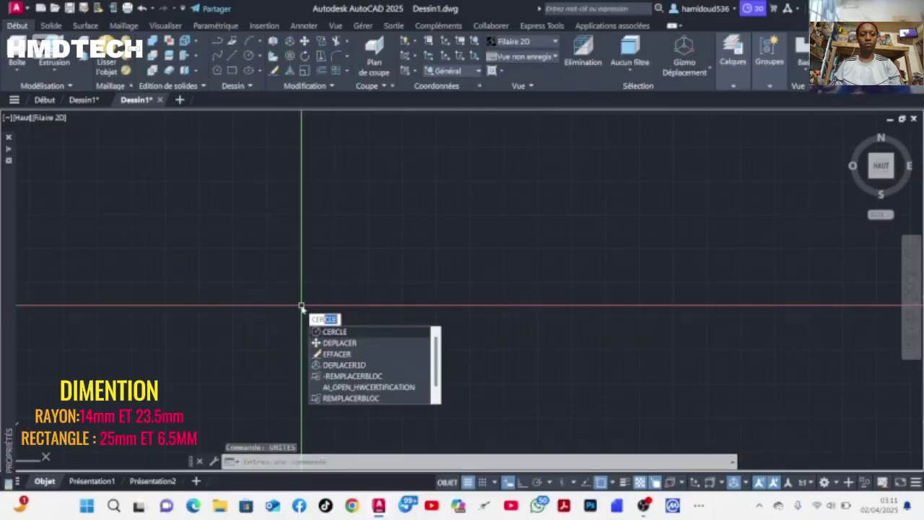
key(Return)
click(312, 262)
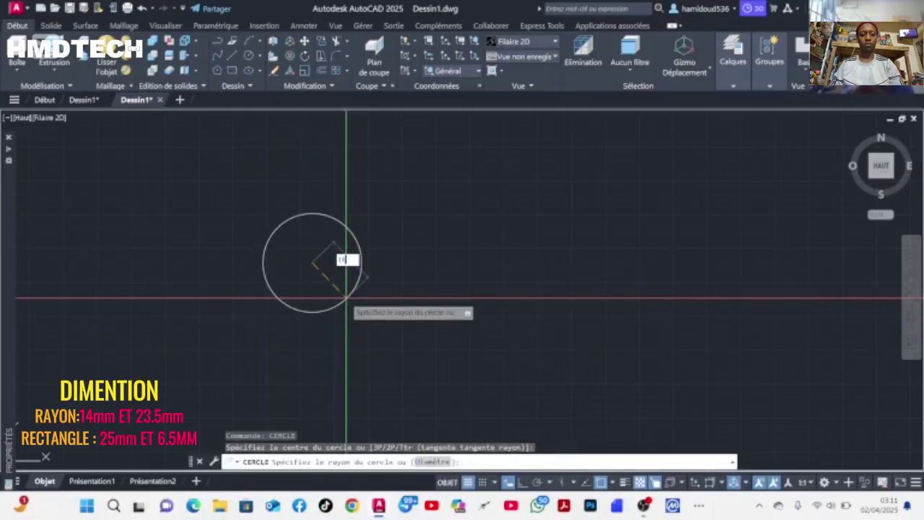
text(14)
key(Return)
scroll(313, 262, up, 8)
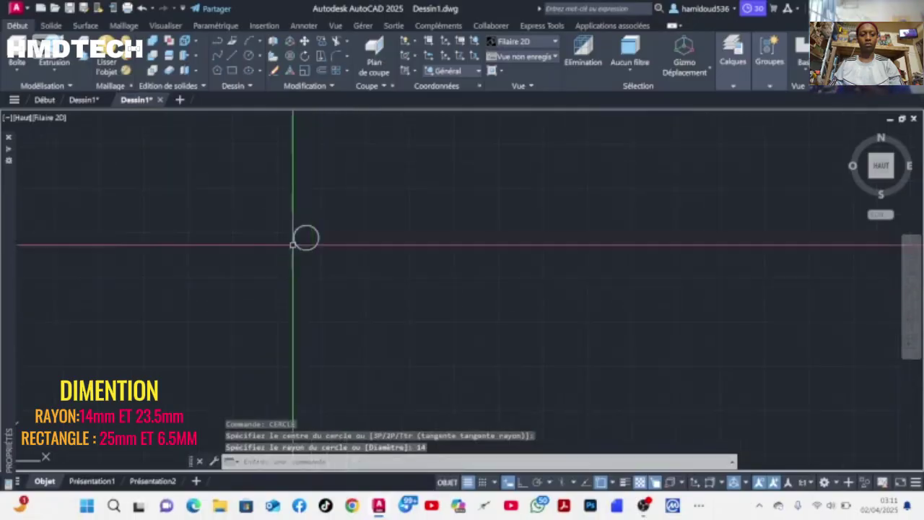
key(Return)
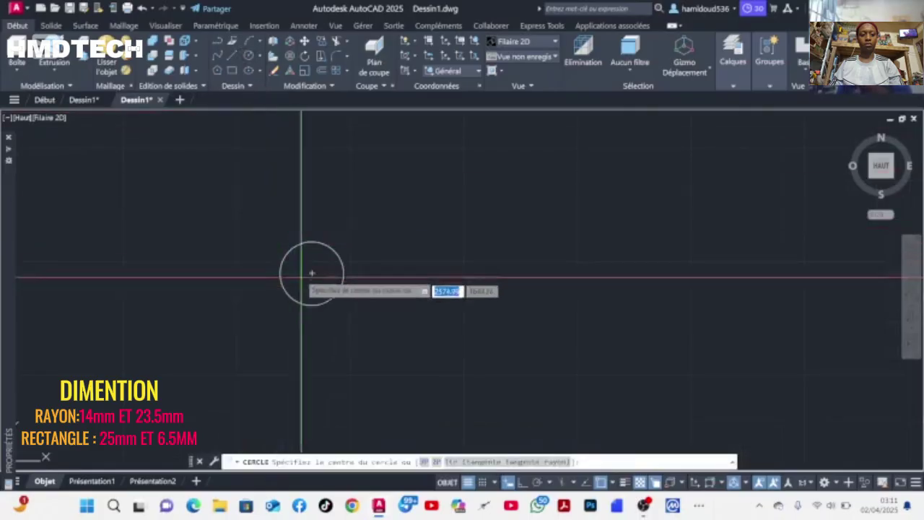
click(312, 273)
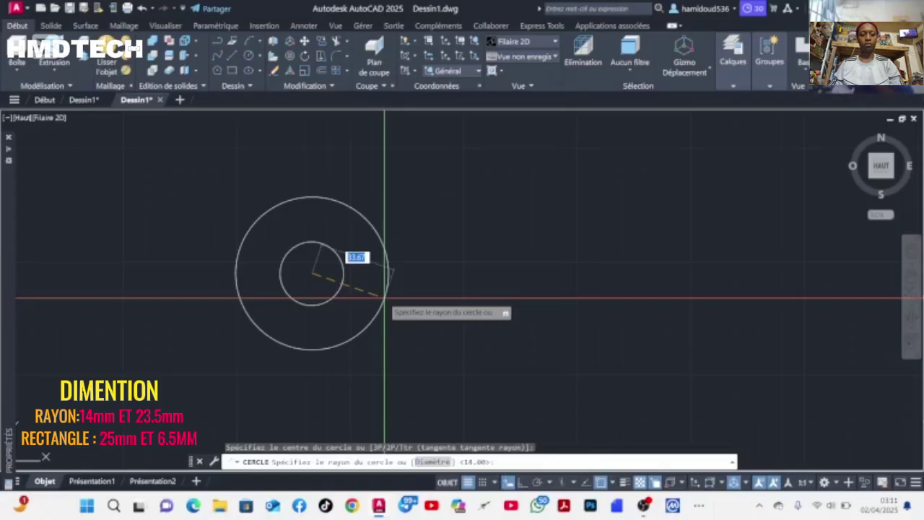
key(Escape)
- Delete the 14 mm radius circle
click(282, 220)
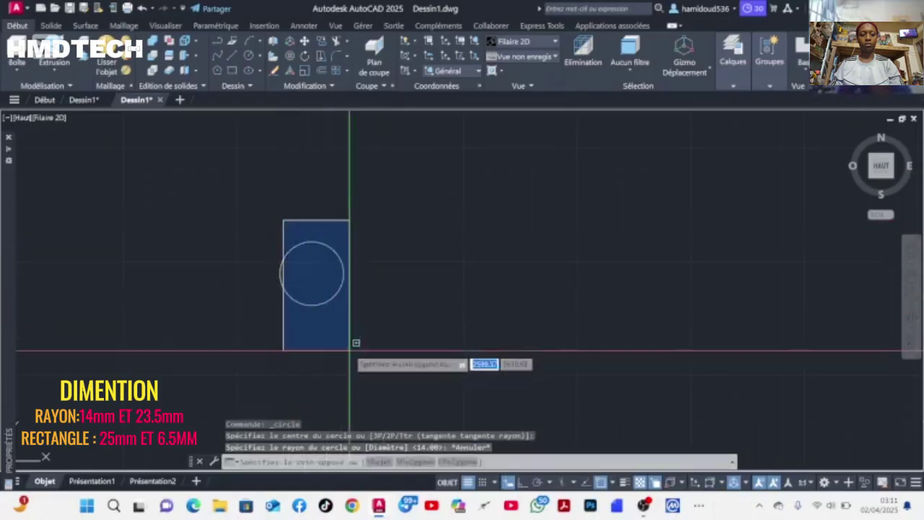
click(350, 349)
click(345, 342)
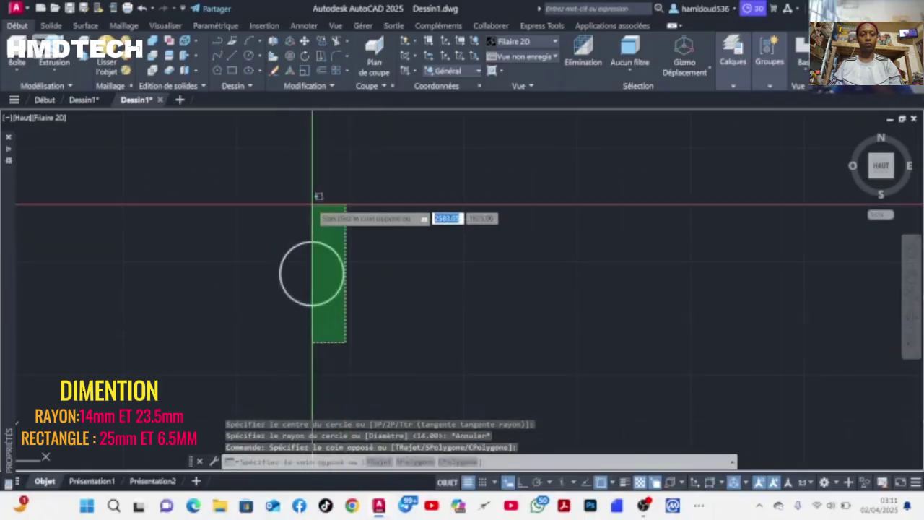
click(312, 205)
key(Delete)
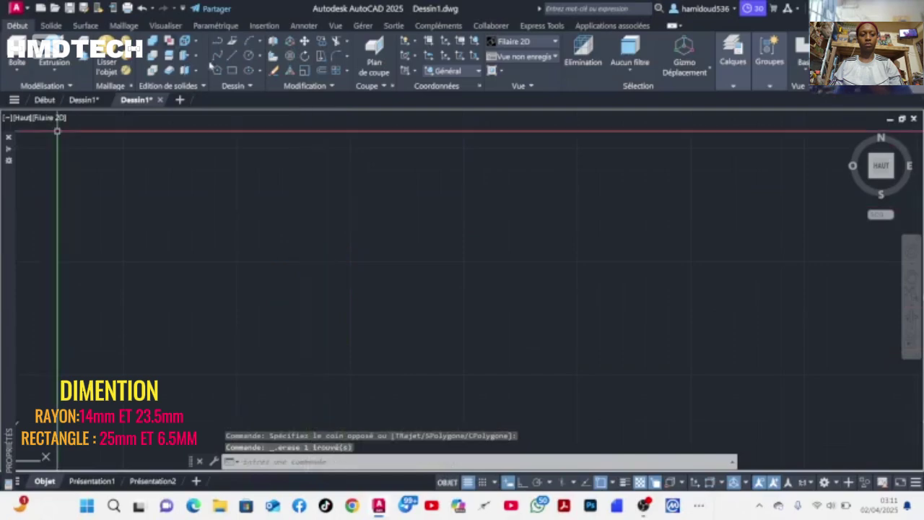
- Draw a circle with a radius of 18 mm in the empty drawing area
click(250, 55)
click(298, 256)
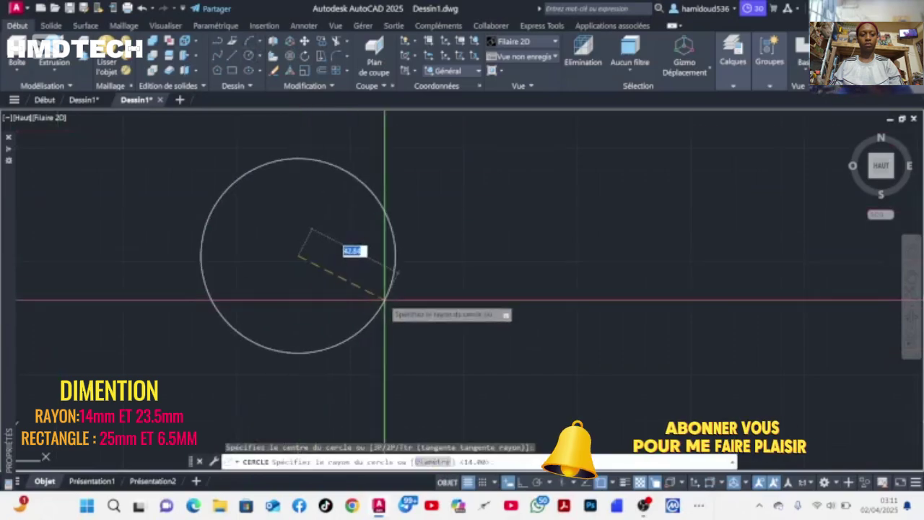
text(14)
key(Return)
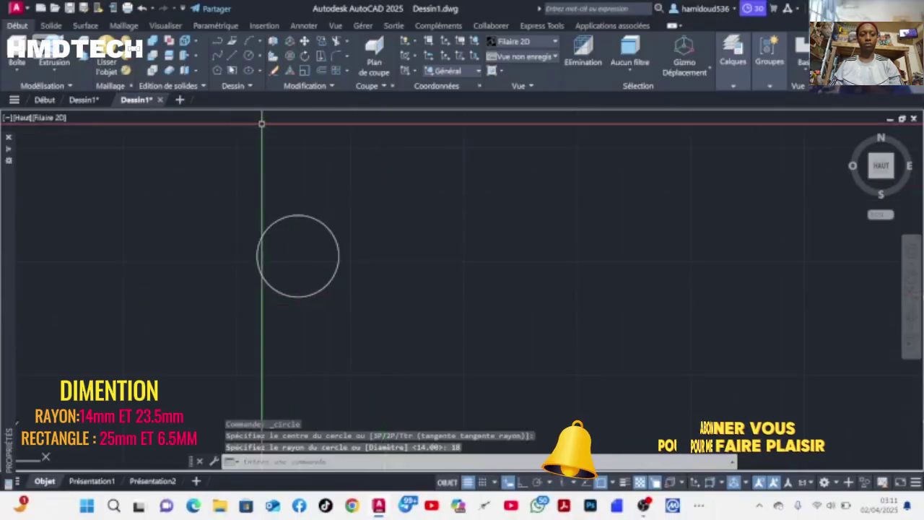
- Draw a second circle with a radius of 23.5 mm, concentric with the 18 mm radius circle
key(Return)
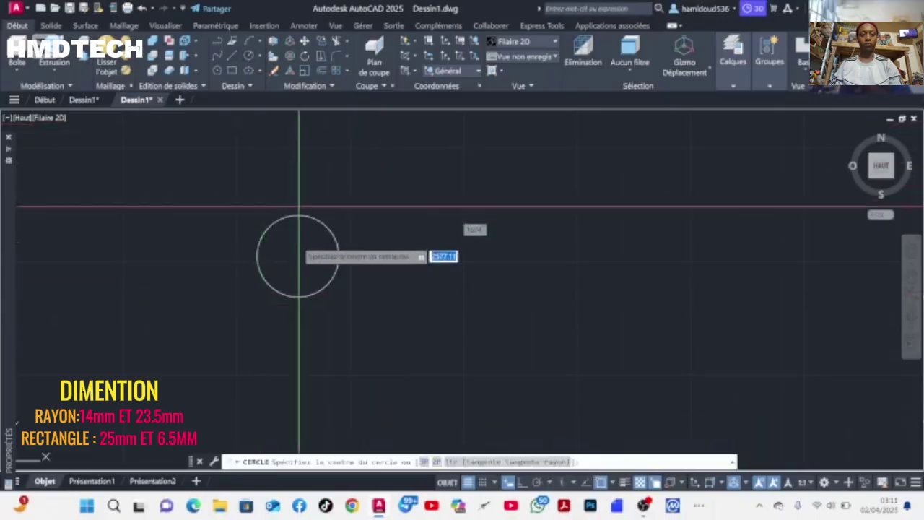
click(299, 257)
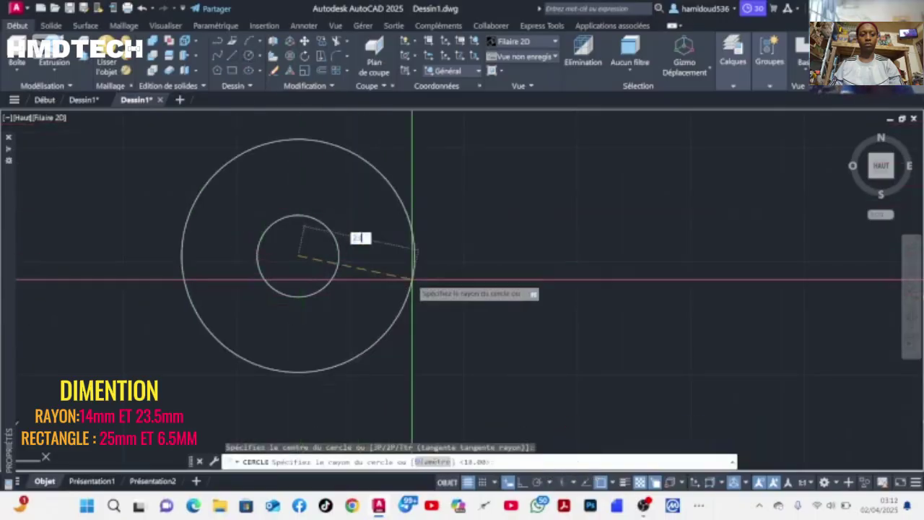
text(23.5)
key(Return)
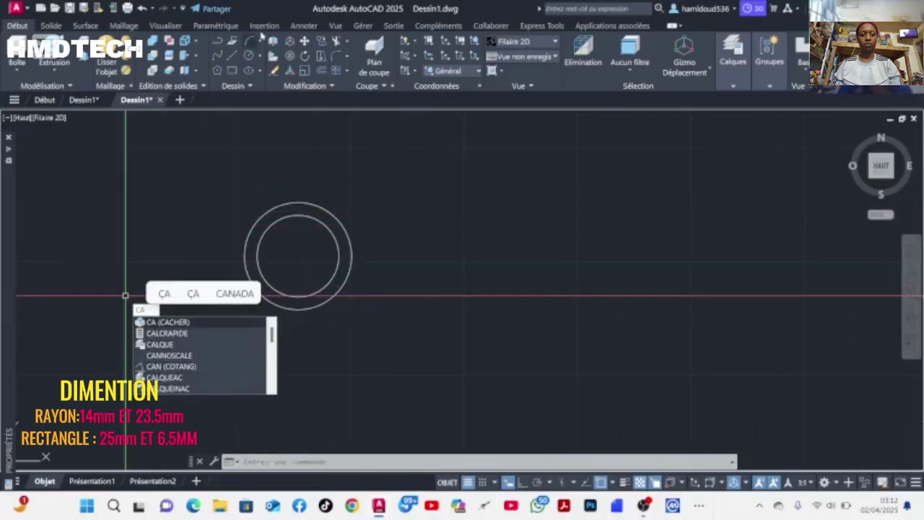
key(Escape)
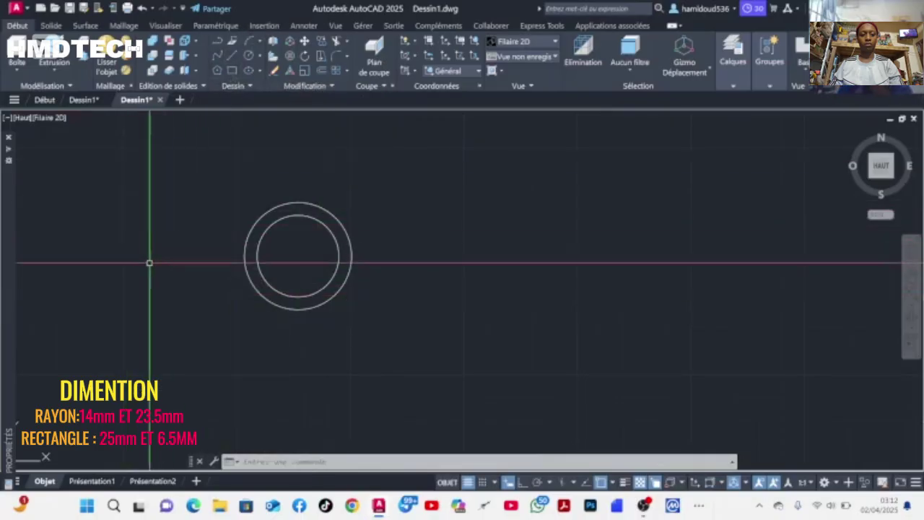
click(113, 264)
click(175, 344)
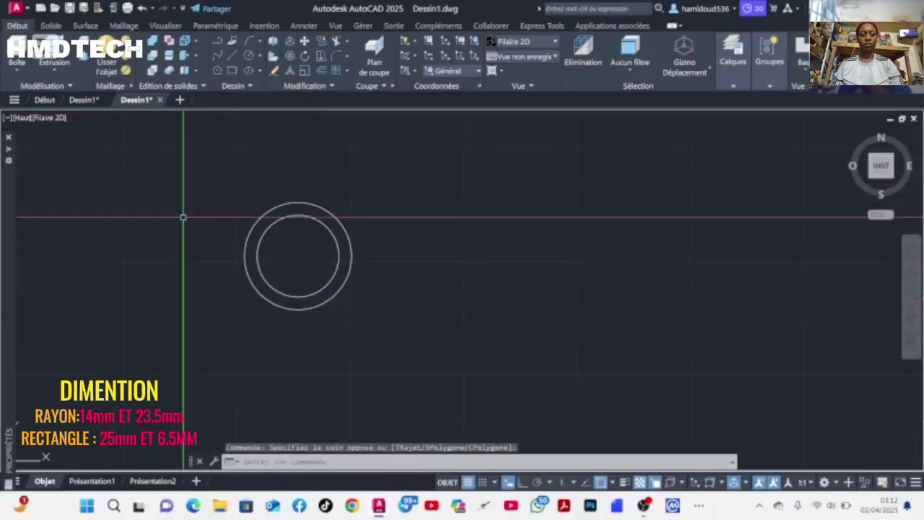
- Draw an upright rectangle 6.5 mm wide to the left of the two concentric circles
click(232, 70)
click(105, 242)
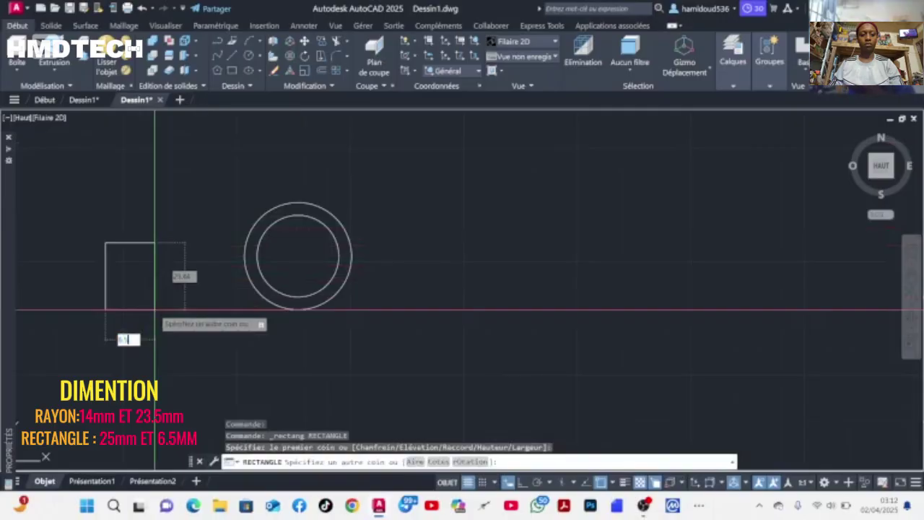
text(6.5)
key(Return)
- Delete the rectangle beside the circles and leave the erase command
click(121, 295)
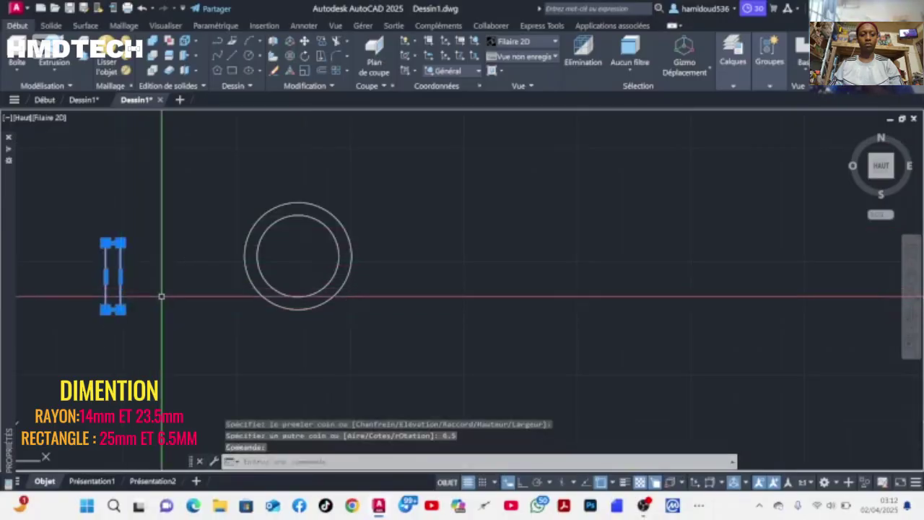
key(Delete)
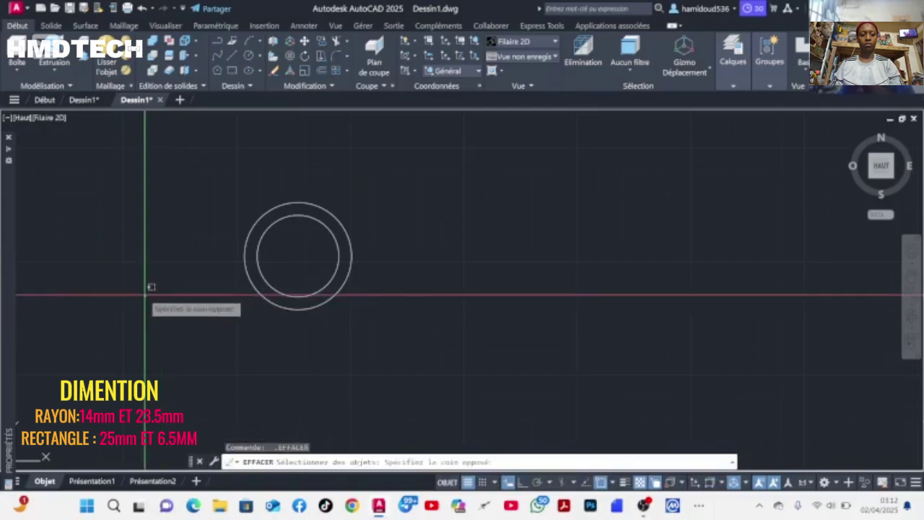
click(145, 287)
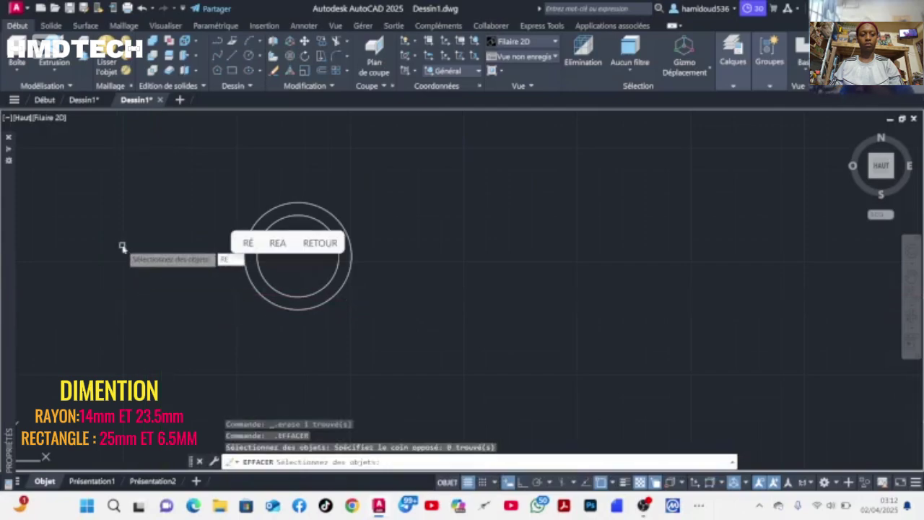
key(Escape)
- Draw an upright rectangle 6.5 mm wide and 25 mm high to the left of the concentric circles
text(RE)
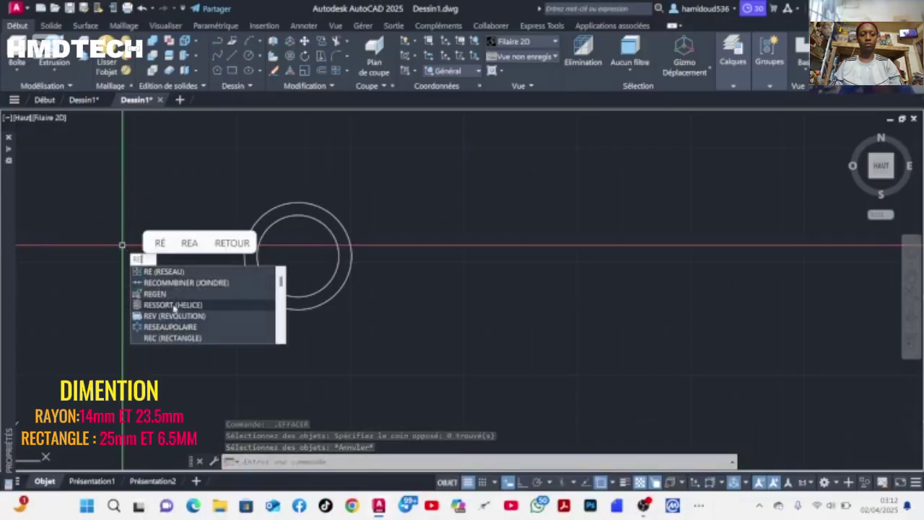
click(173, 338)
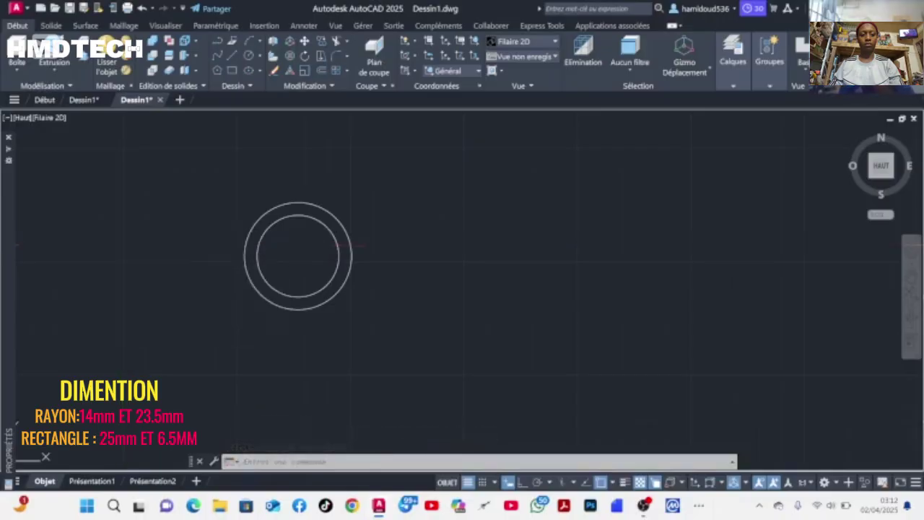
click(105, 221)
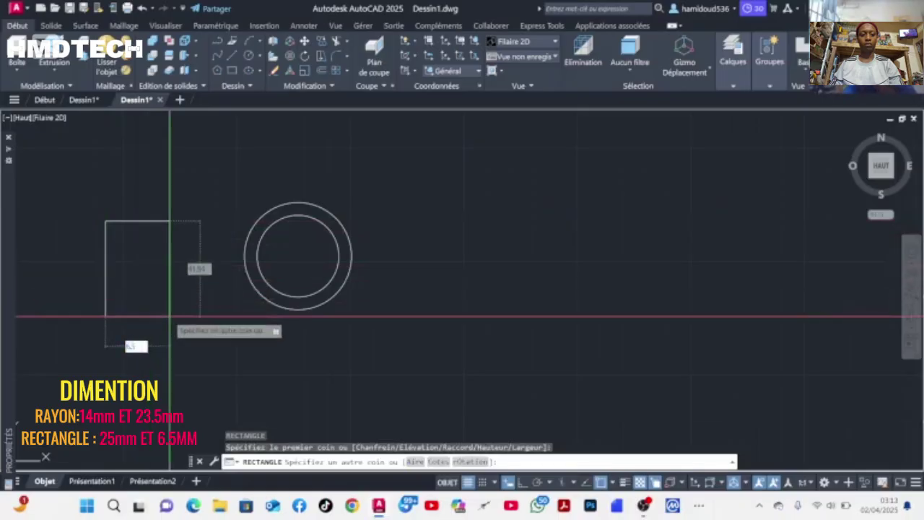
text(6.5)
key(Tab)
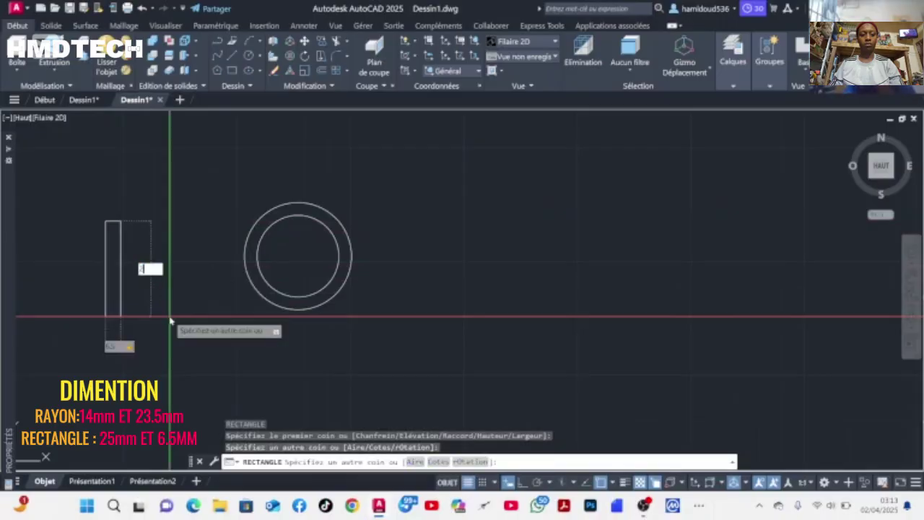
key(Return)
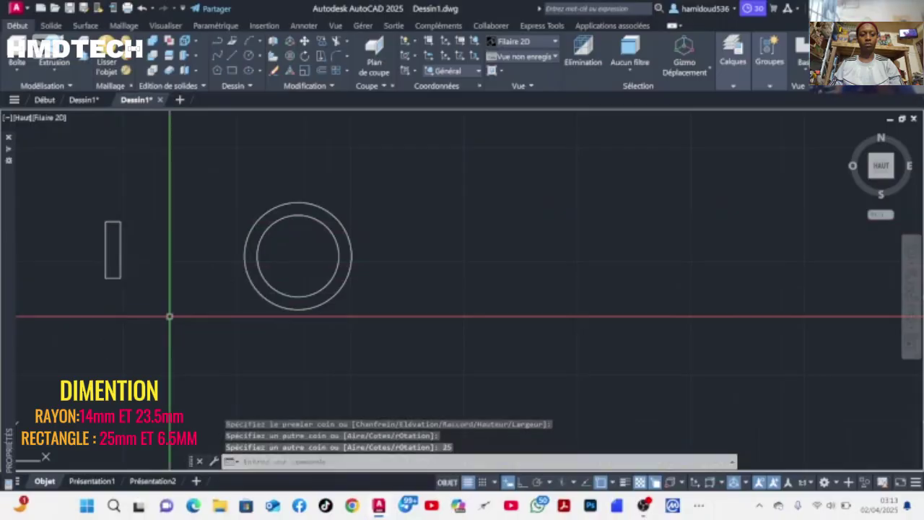
- Copy the rectangle from its upper-right corner to the common centre of the two circles
click(105, 250)
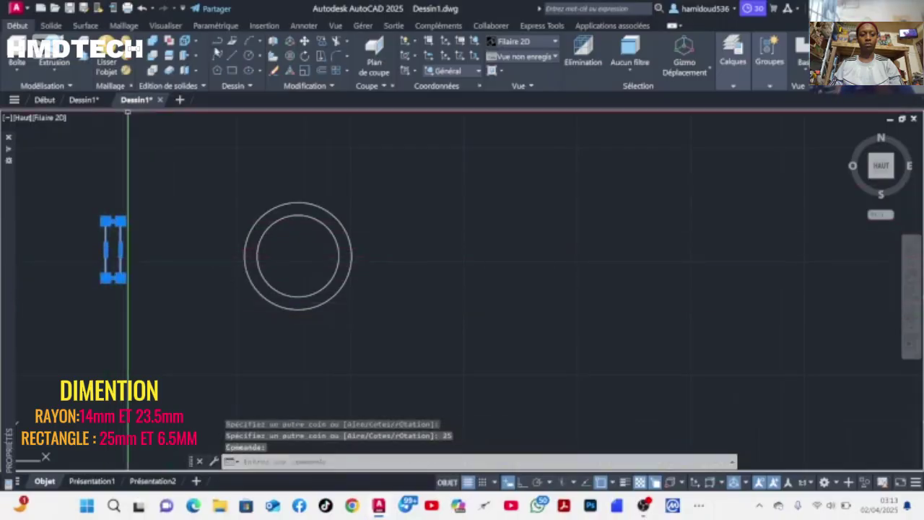
click(306, 45)
click(322, 42)
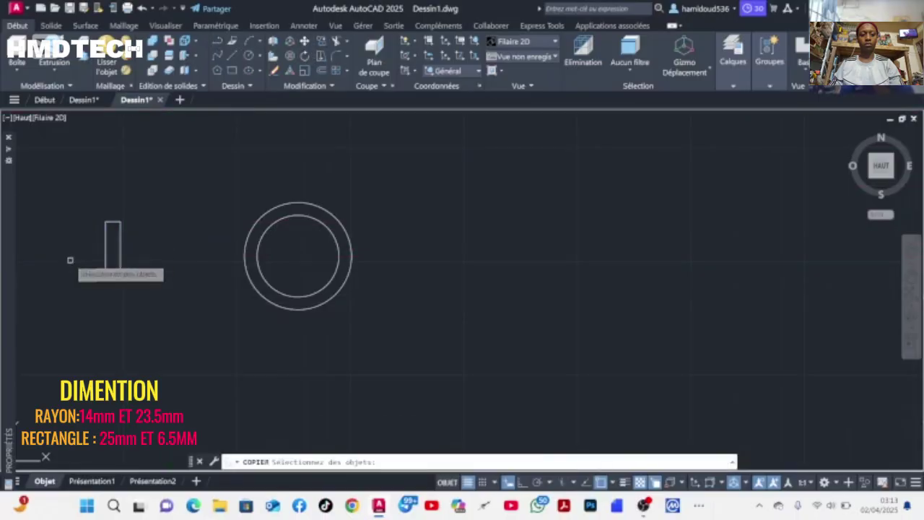
click(322, 42)
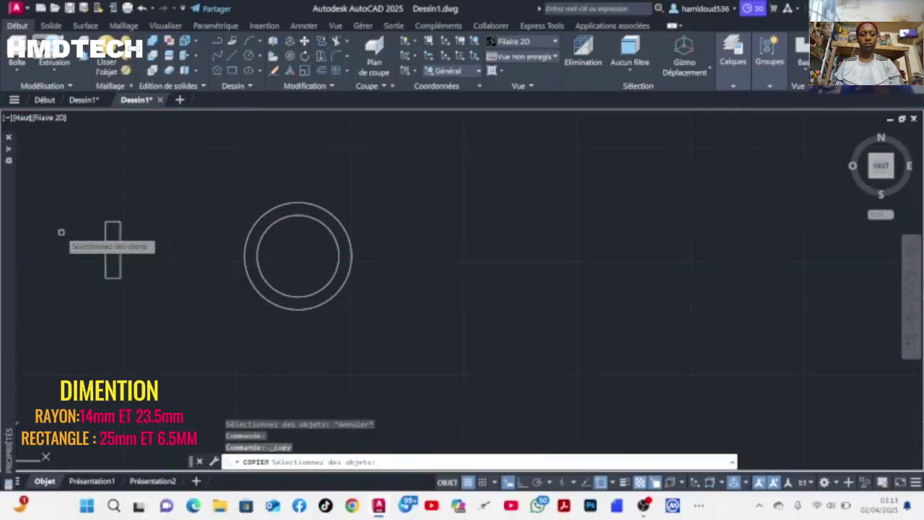
key(Return)
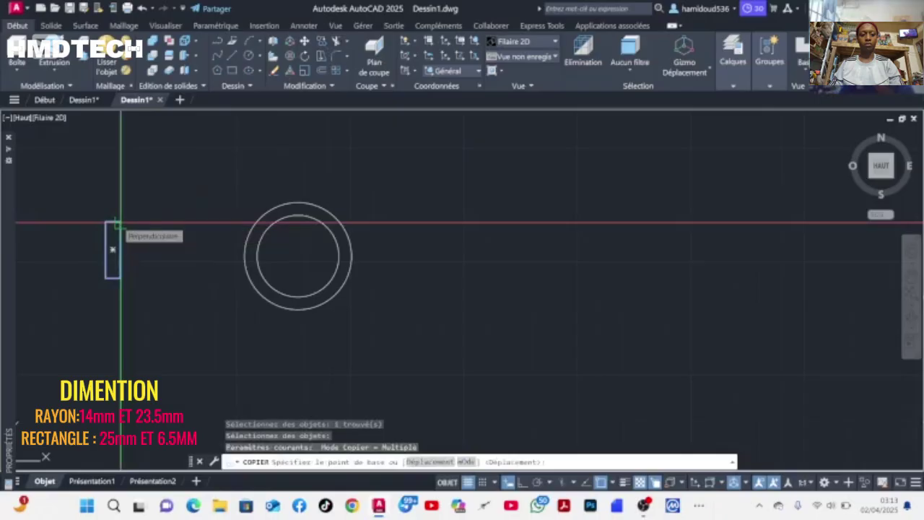
click(121, 222)
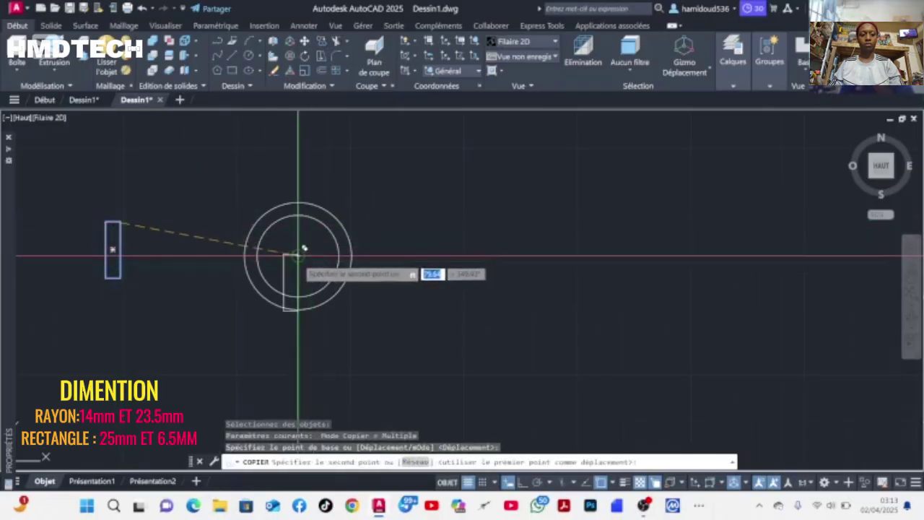
click(297, 255)
key(Escape)
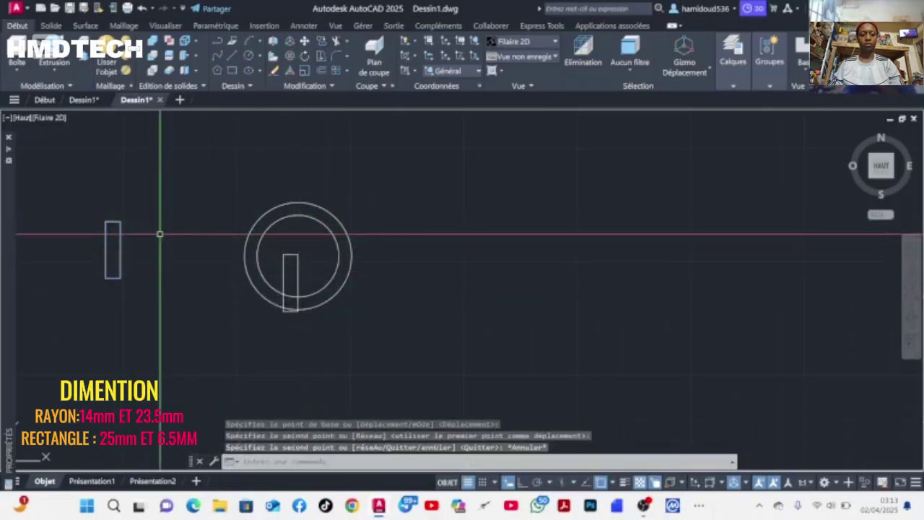
- Move the original rectangle by its upper-left corner to the circles' centre, side by side with the copy
click(120, 224)
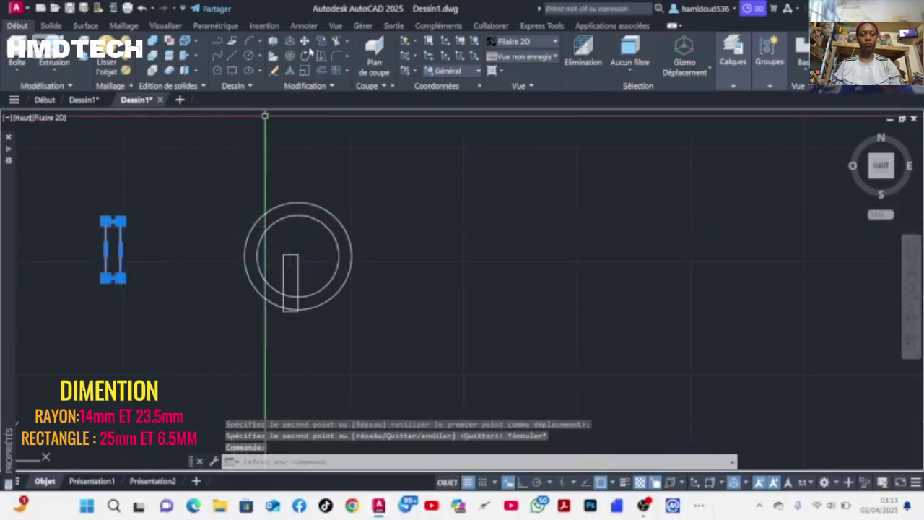
click(305, 41)
click(107, 222)
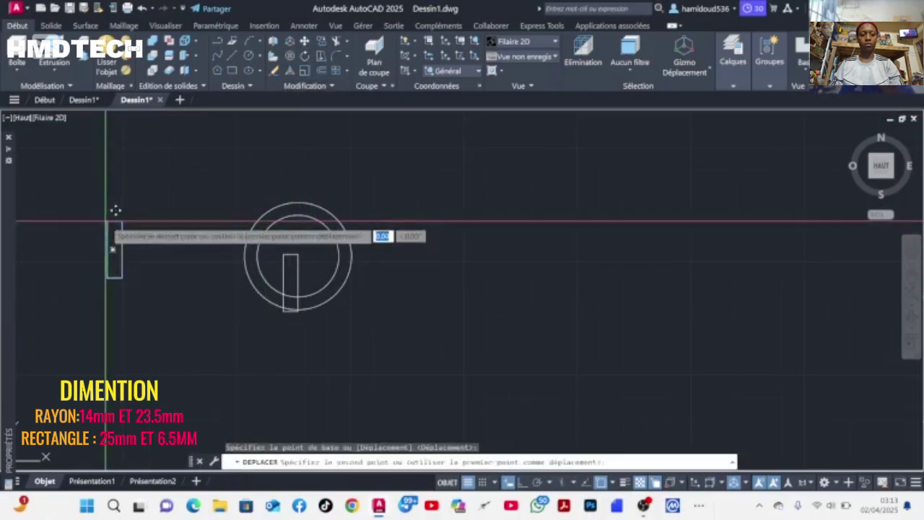
click(289, 255)
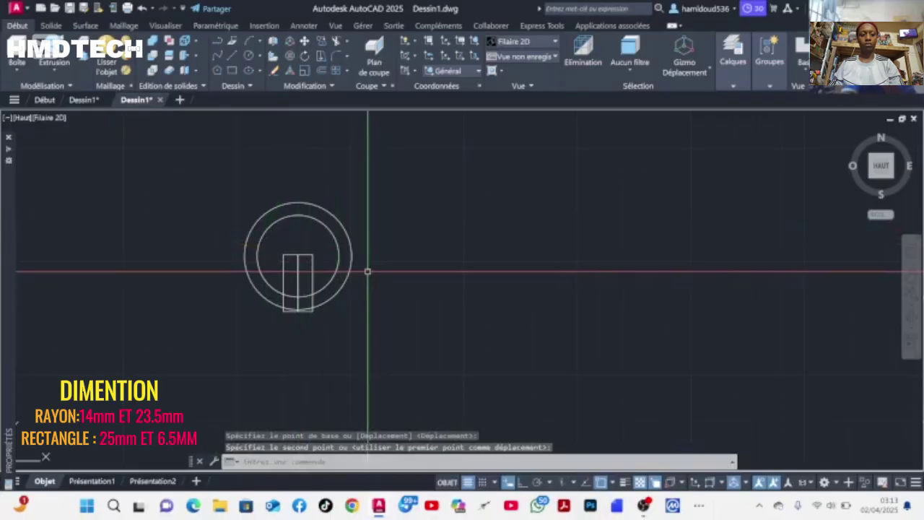
key(Escape)
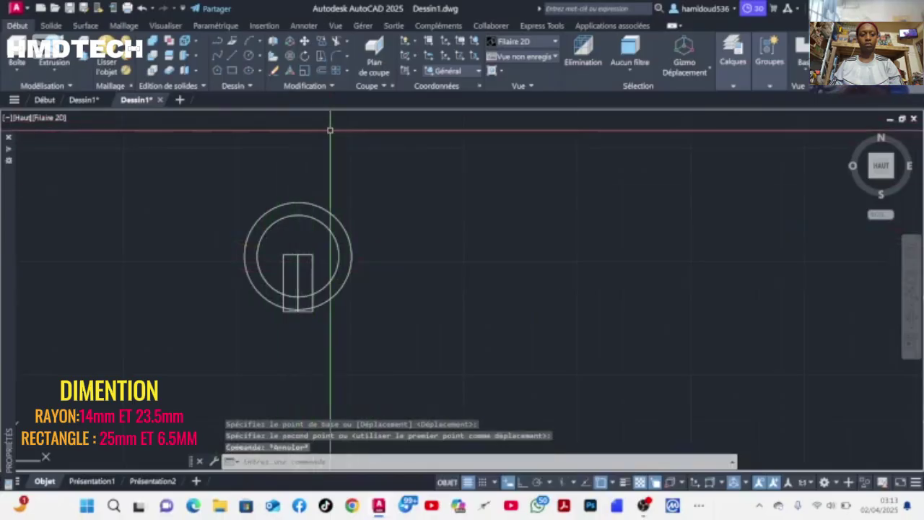
- Try to trim the rectangle edges inside the inner circle, and undo the trimming
text(AJU)
click(356, 158)
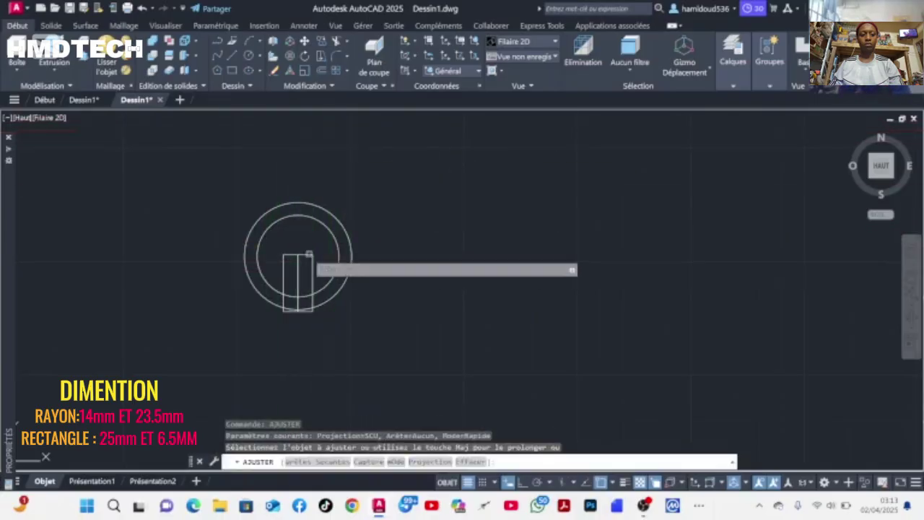
click(307, 254)
drag(304, 263, 298, 270)
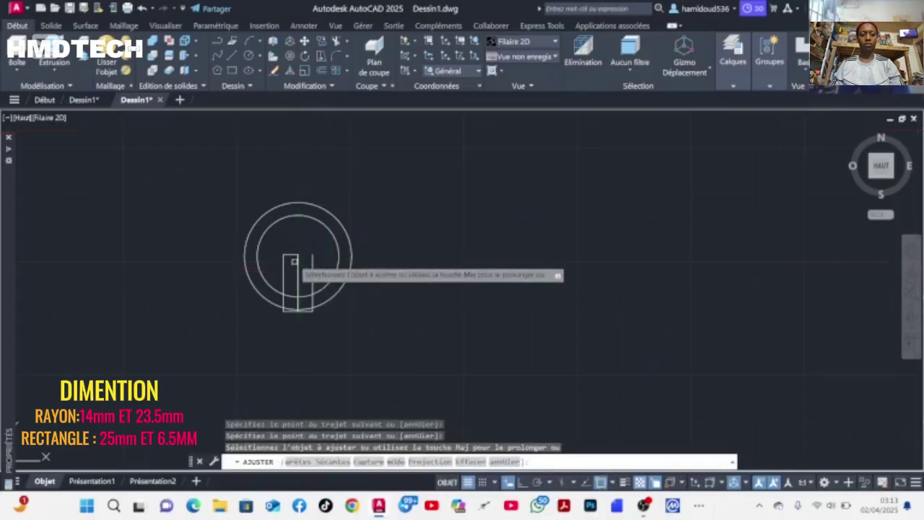
click(293, 258)
click(296, 252)
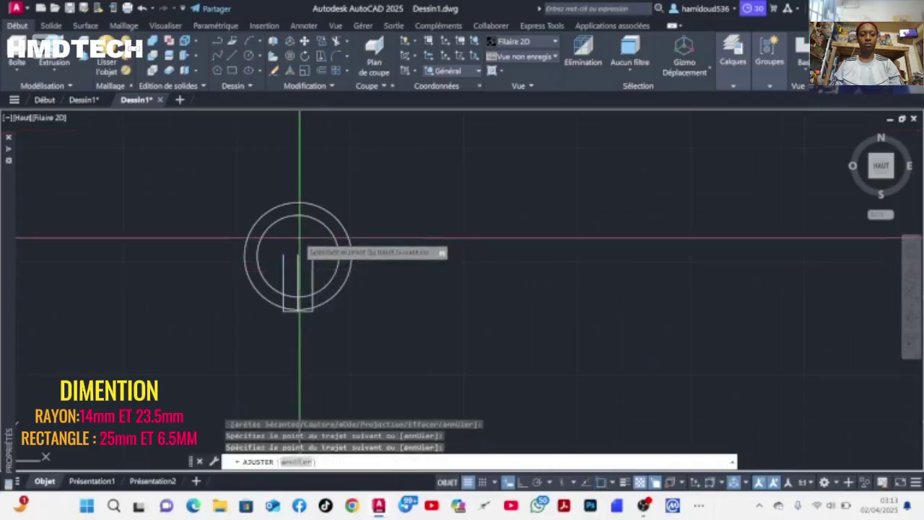
click(297, 275)
mouse_move(311, 251)
mouse_down()
mouse_move(317, 246)
mouse_move(313, 262)
mouse_move(265, 279)
mouse_up()
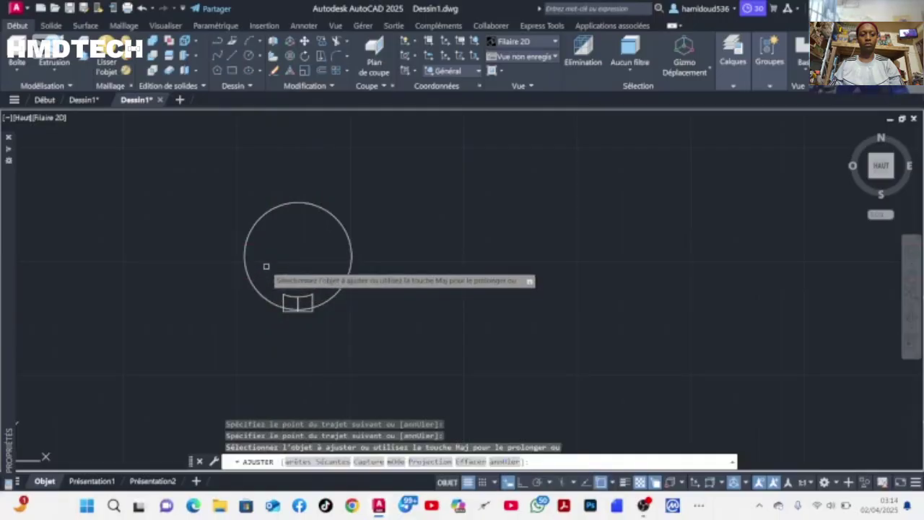
click(142, 8)
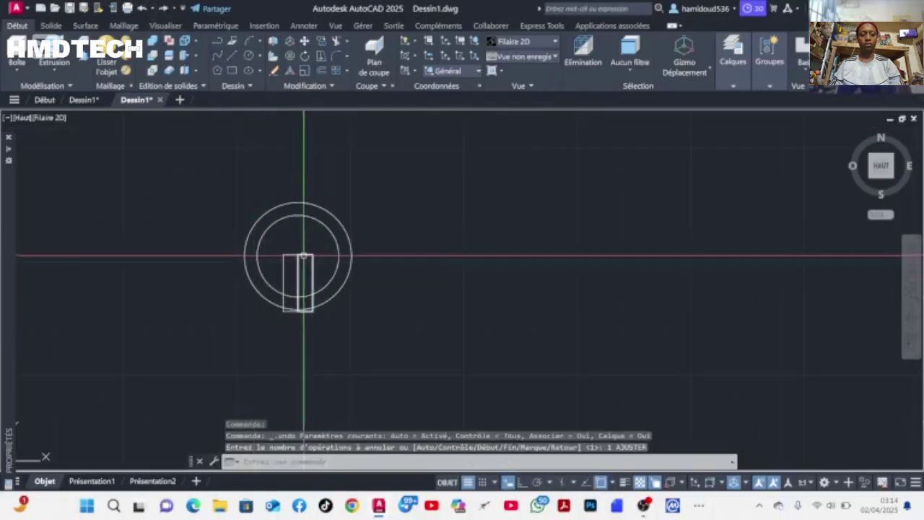
- Trim the inner rectangle edges, the arcs between their sides and the outer circle, leaving the inner circle with a rectangular tab below
mouse_move(285, 244)
mouse_down()
mouse_move(298, 274)
mouse_move(312, 254)
mouse_move(308, 272)
mouse_move(287, 270)
mouse_move(285, 260)
mouse_move(306, 294)
mouse_move(296, 303)
mouse_up()
click(292, 309)
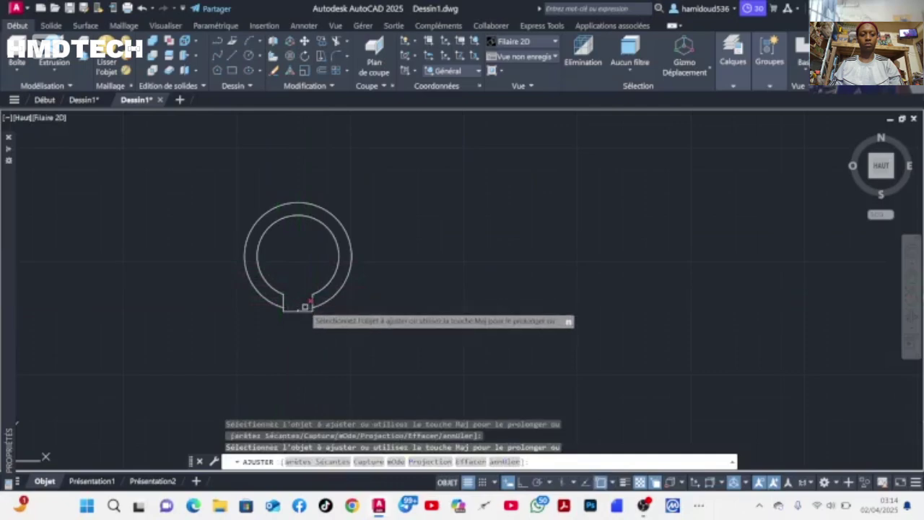
scroll(298, 309, up, 4)
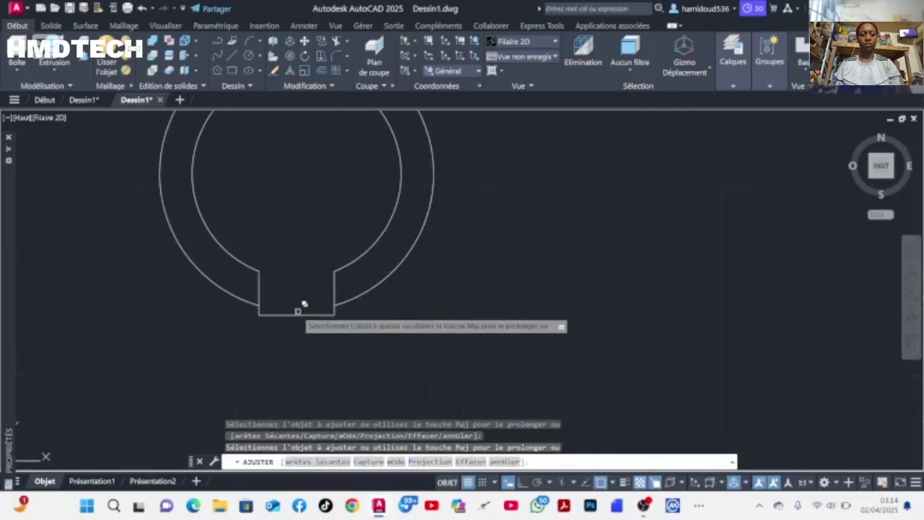
click(366, 291)
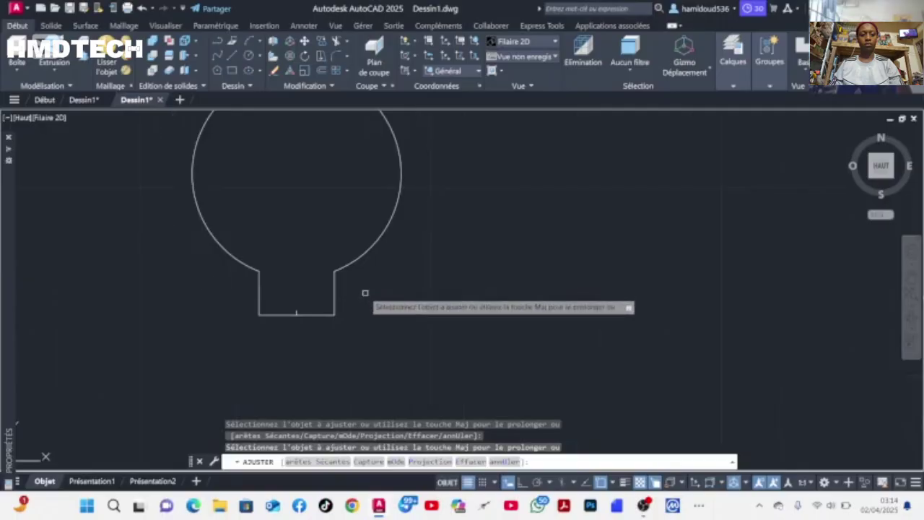
- Try to trim the short vertical stub in the middle of the tab's lower edge
scroll(302, 306, up, 5)
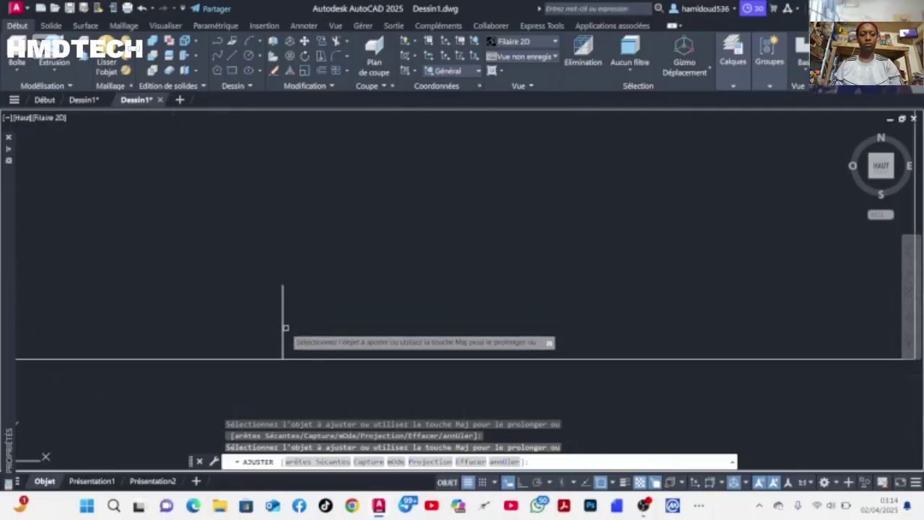
click(288, 329)
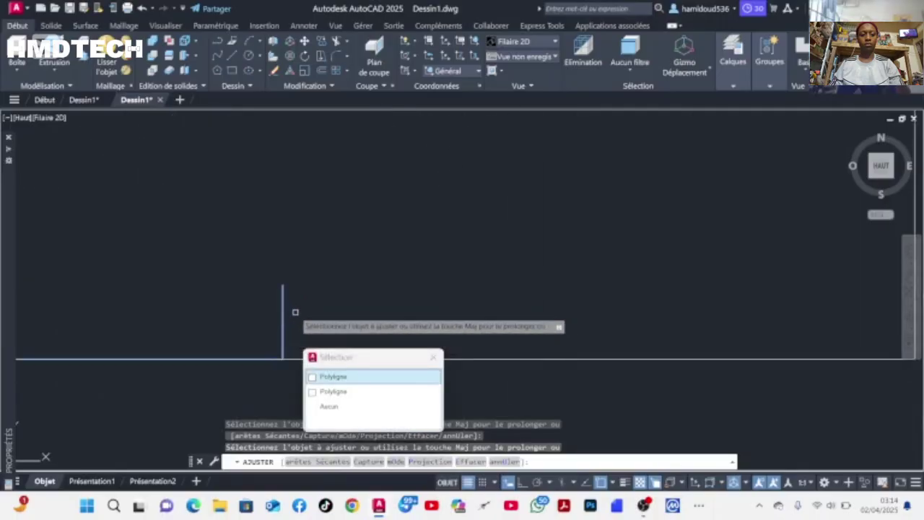
key(Escape)
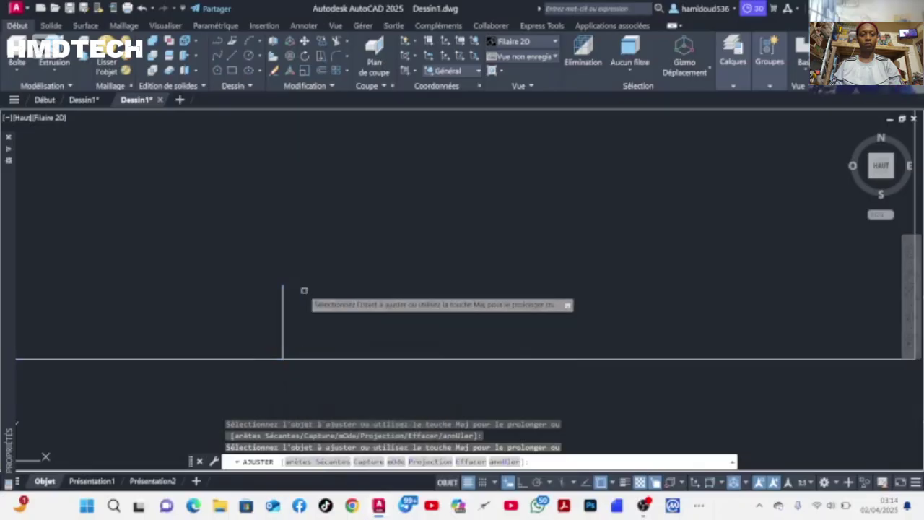
key(Escape)
- Collapse the leftover vertical stub by stretching the upper endpoint of both polylines down to the tab's lower edge
click(283, 313)
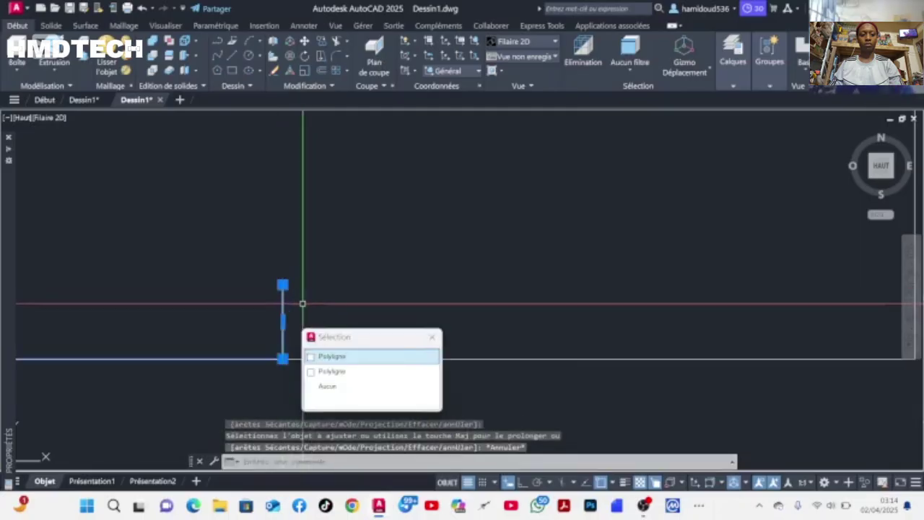
click(283, 284)
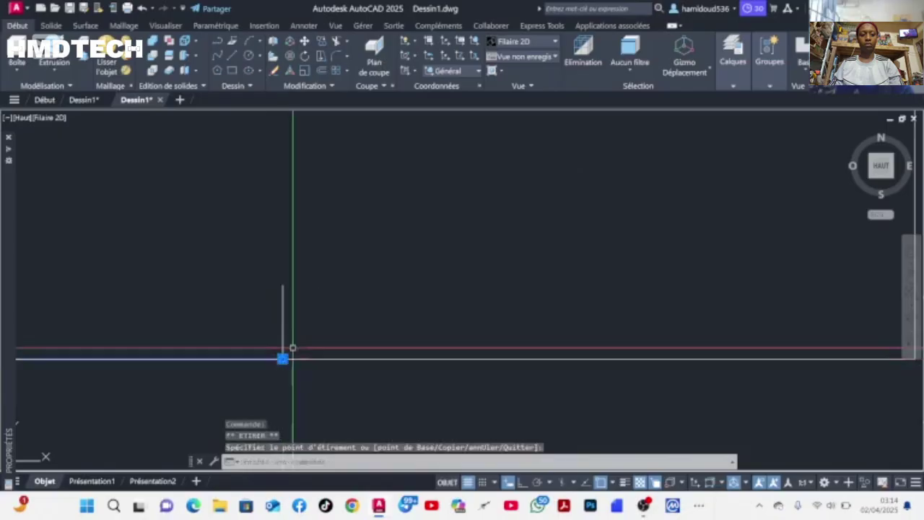
click(281, 292)
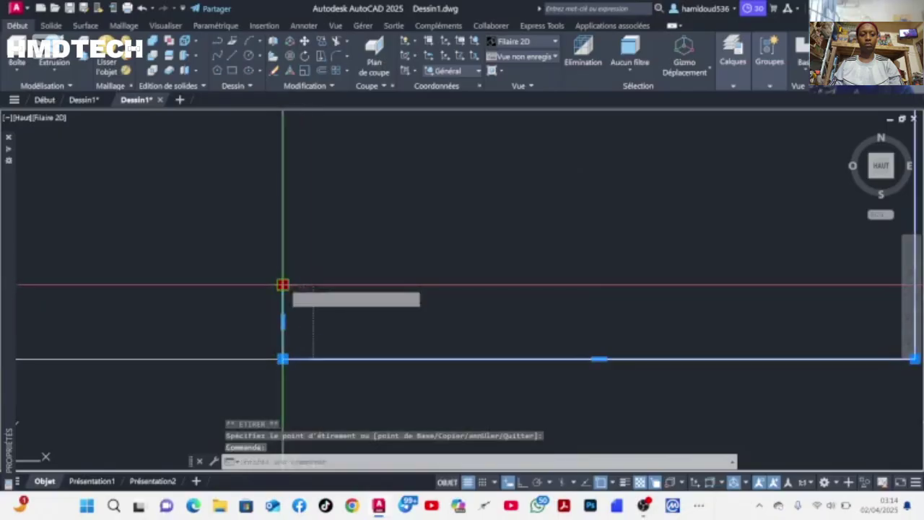
click(282, 285)
scroll(306, 303, down, 3)
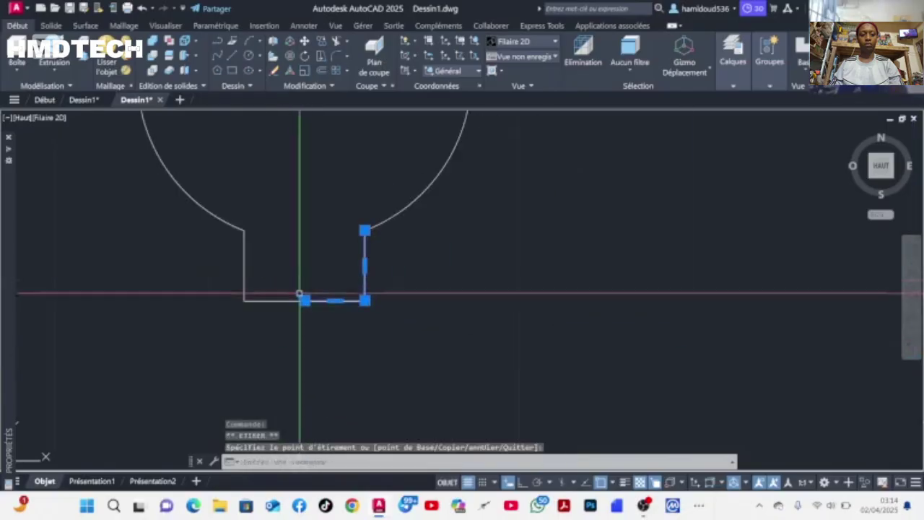
scroll(304, 268, down, 5)
scroll(310, 262, up, 2)
key(Escape)
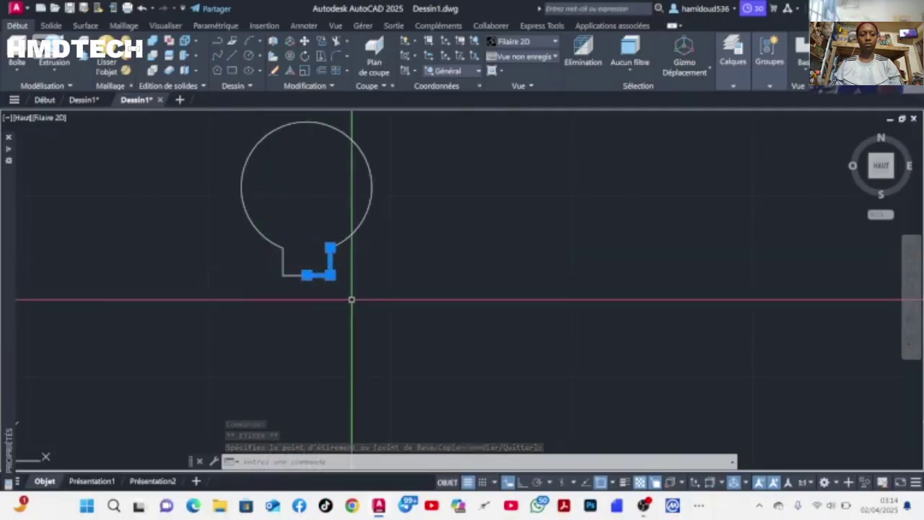
- Join the circular arc and the two tab polylines into one outline
scroll(367, 284, down, 2)
click(369, 287)
click(252, 168)
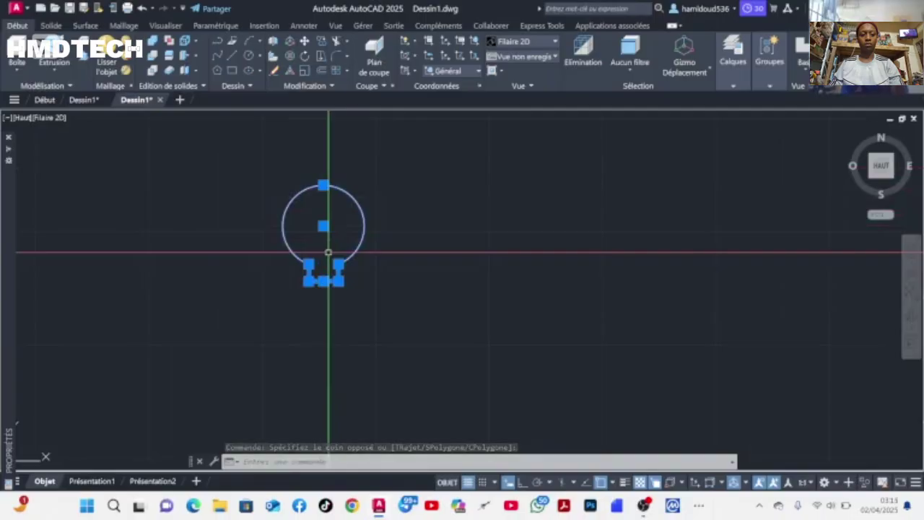
click(313, 88)
click(320, 114)
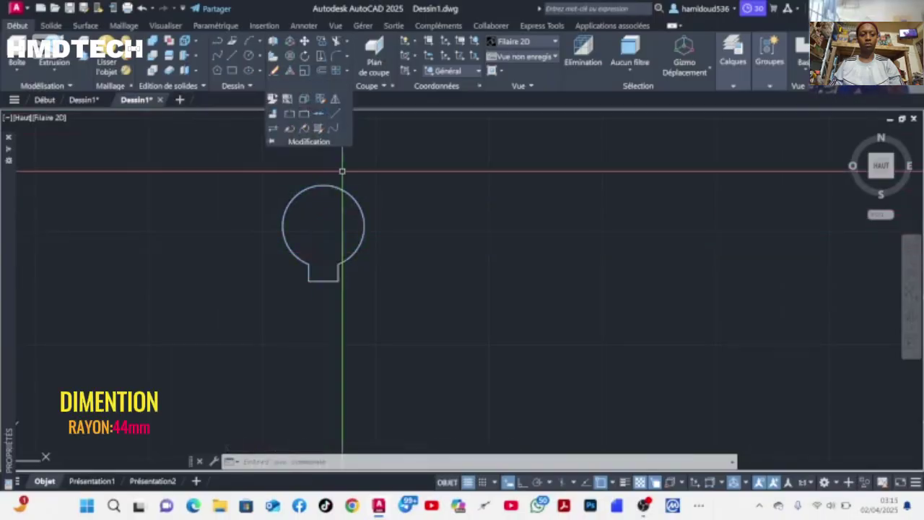
- Draw a circle of radius 44 mm centred on the keyed bore outline's arc
click(250, 57)
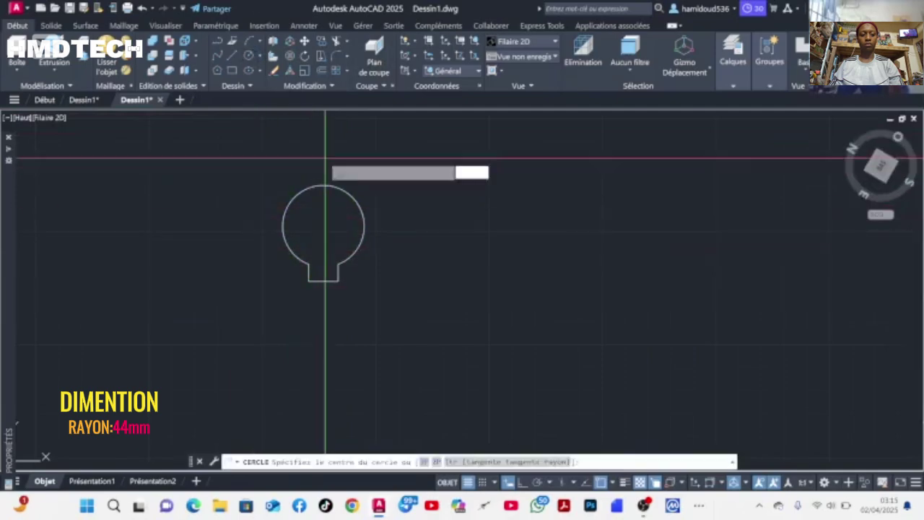
scroll(324, 228, up, 5)
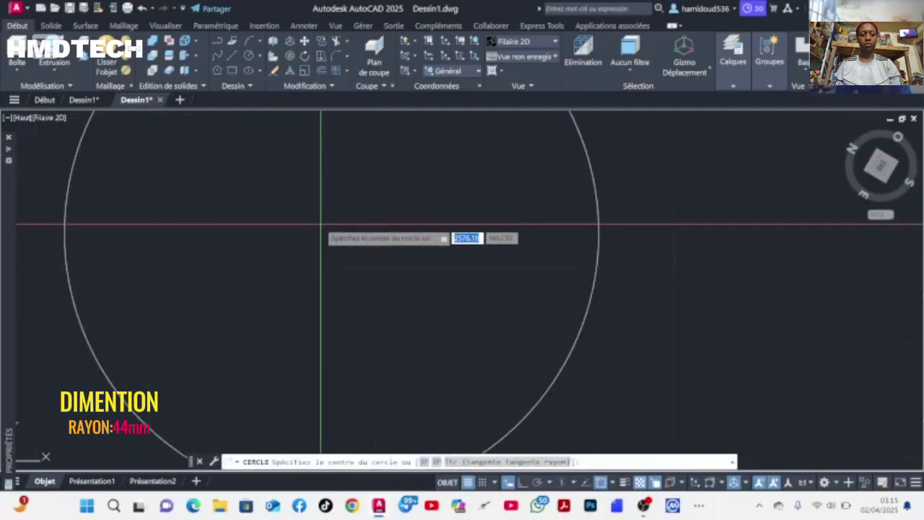
scroll(323, 229, down, 6)
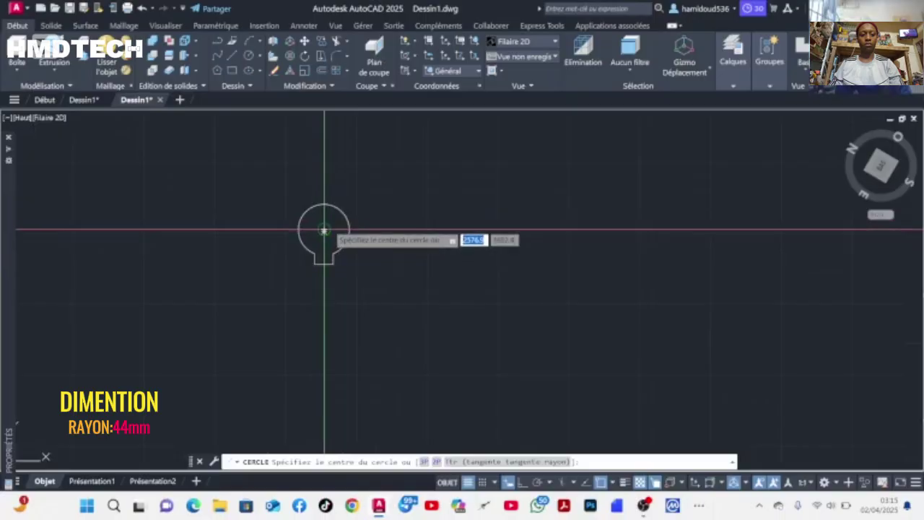
click(324, 231)
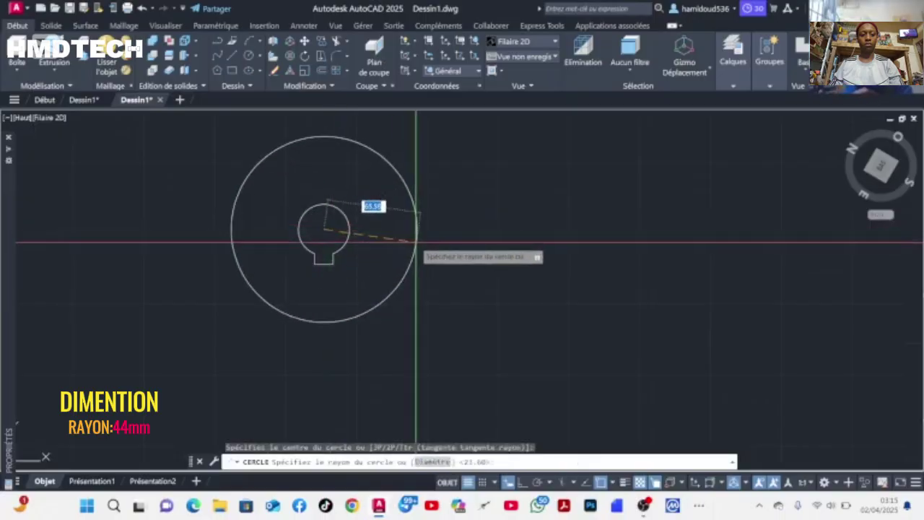
key(Return)
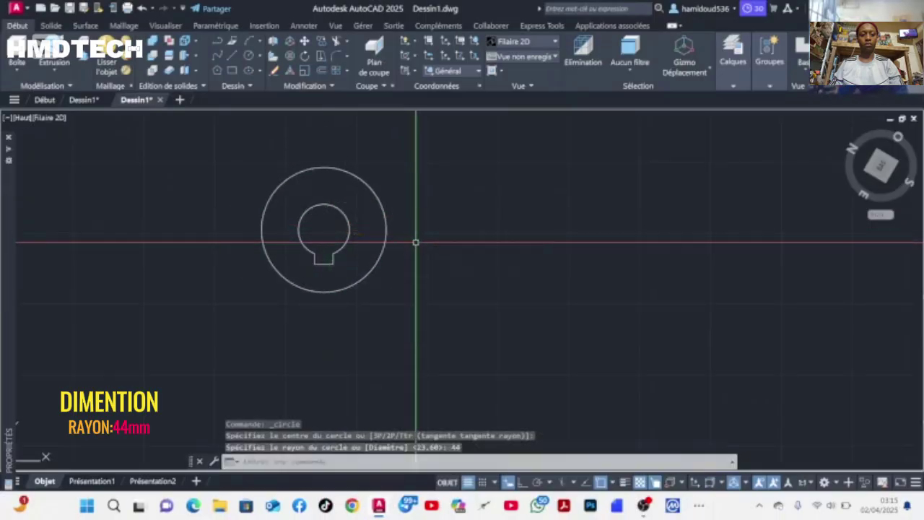
- Copy the 44 mm radius circle from its centre into the empty space below and to the right of the bore outline
click(435, 252)
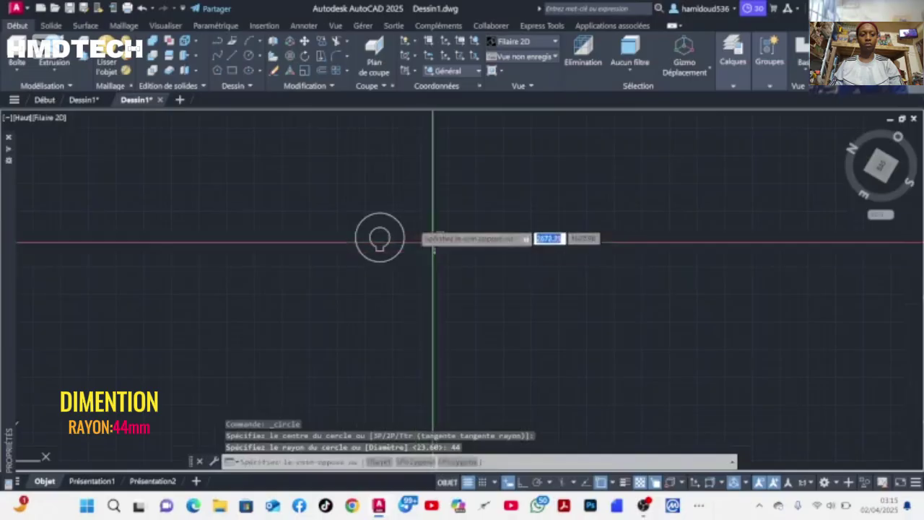
click(355, 266)
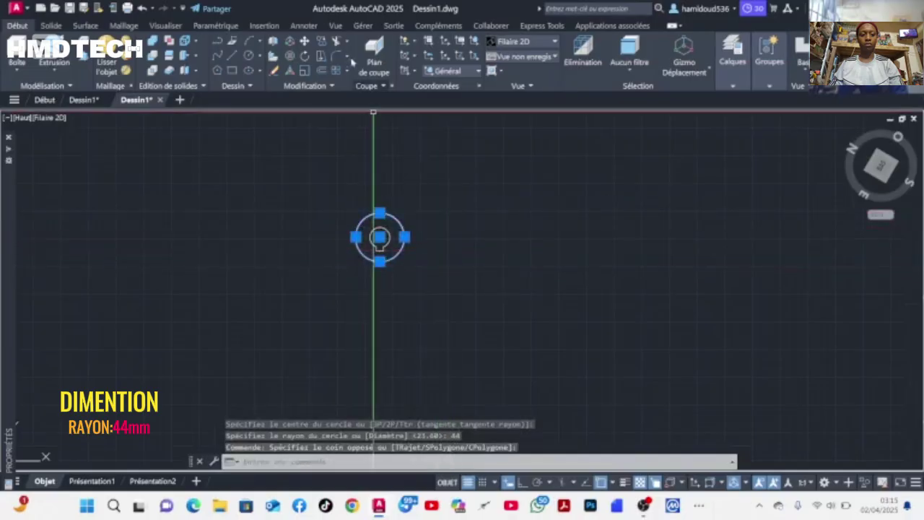
click(322, 42)
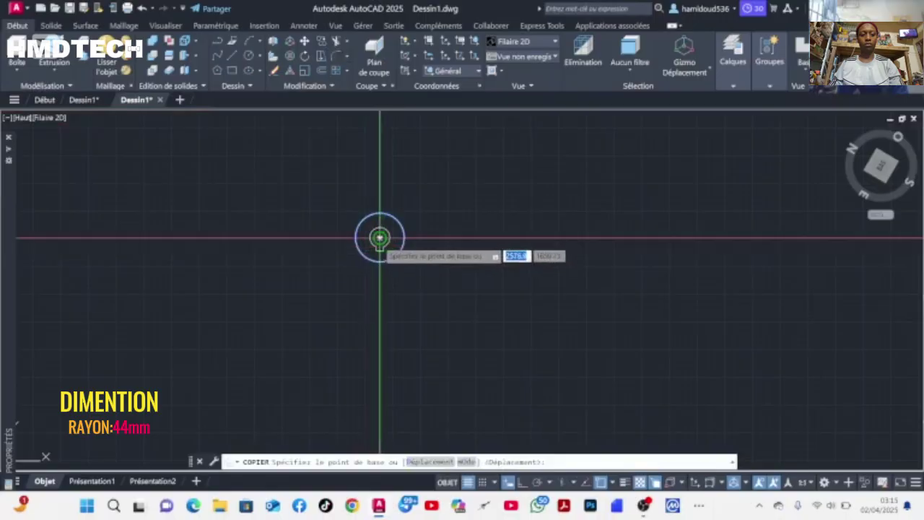
click(379, 238)
click(438, 296)
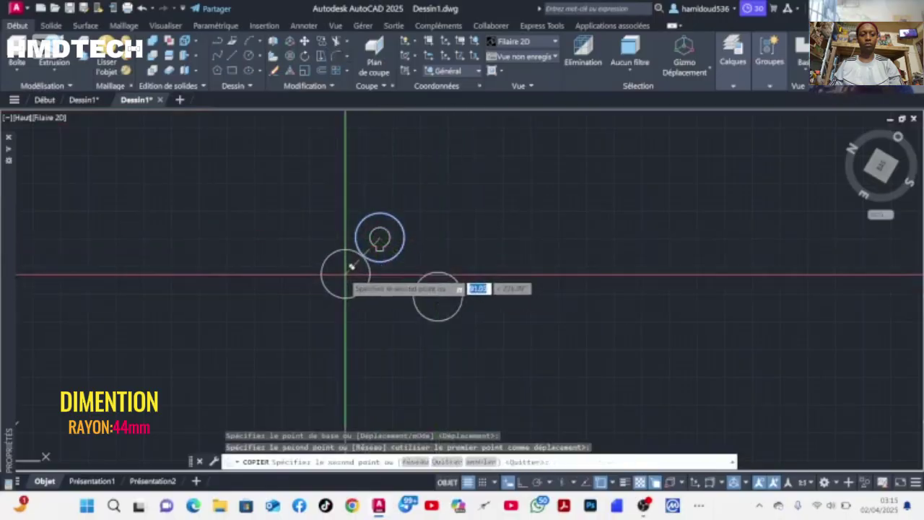
key(Escape)
scroll(534, 211, up, 2)
scroll(540, 200, down, 2)
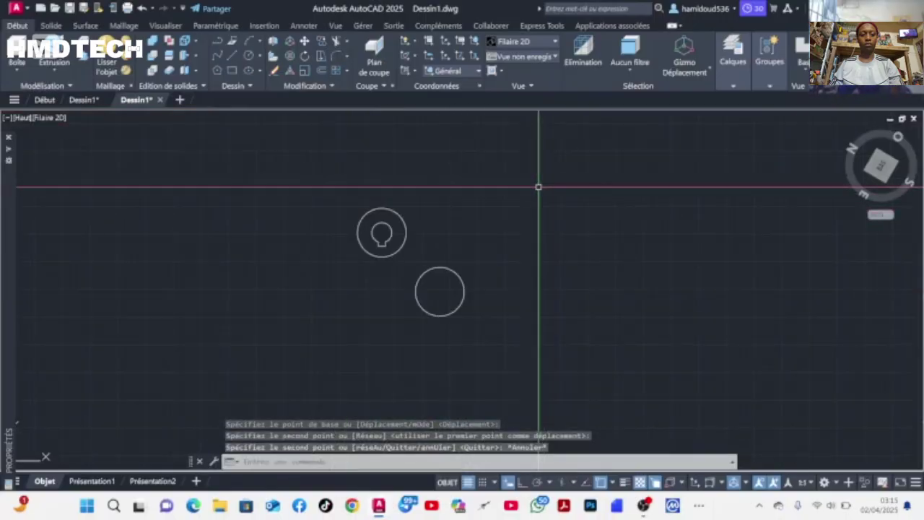
- Draw a separate circle of radius 93 mm in the empty area above and to the right of the bore outline
text(c)
key(Return)
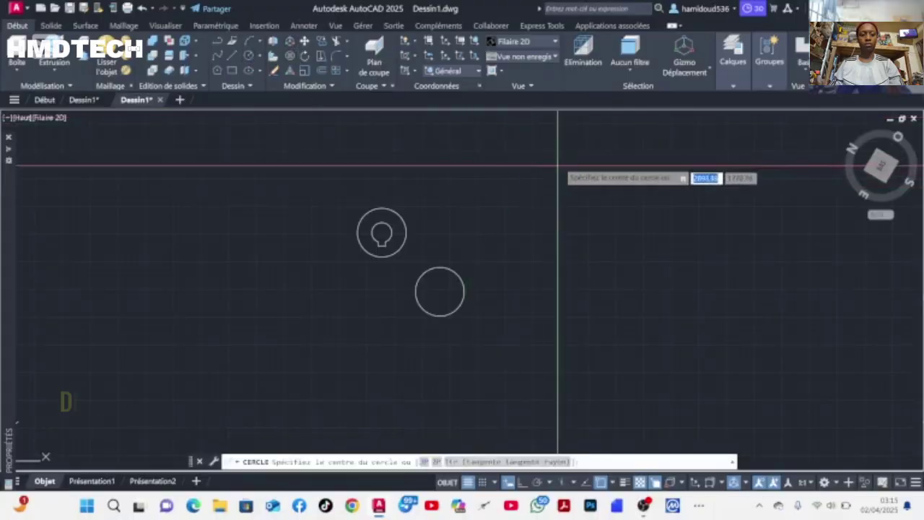
click(571, 145)
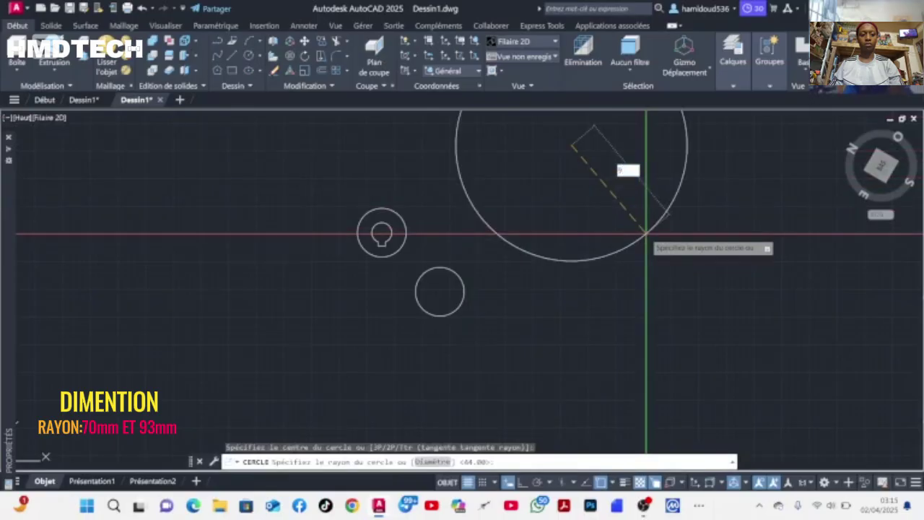
text(93)
key(Return)
scroll(646, 233, down, 6)
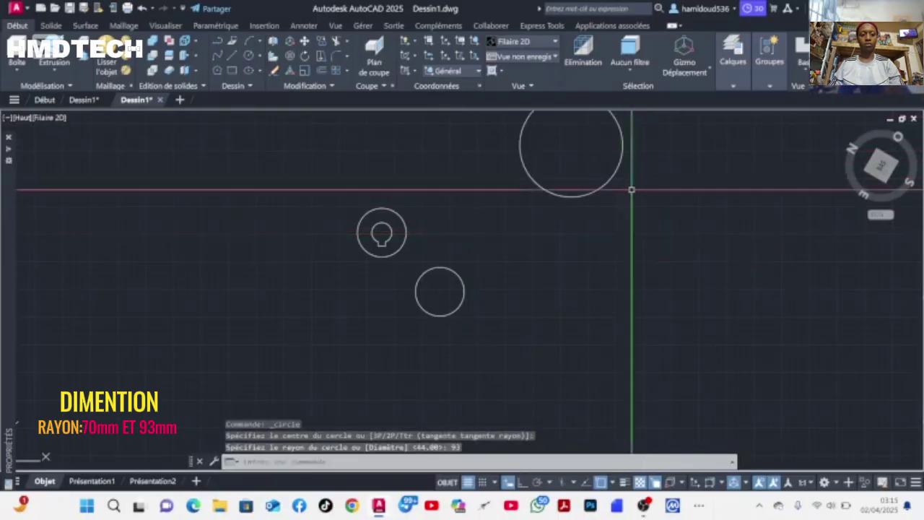
scroll(586, 179, up, 6)
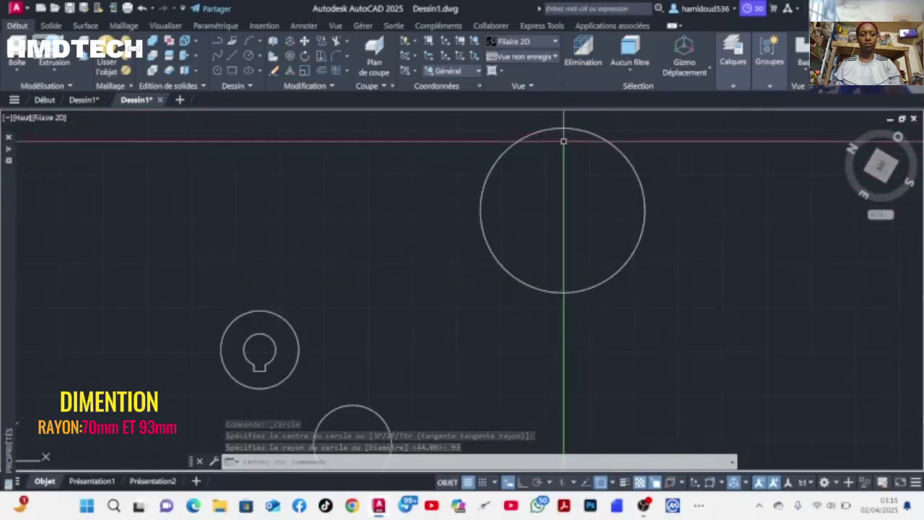
- Draw a concentric circle of radius 70 mm inside the 93 mm radius circle
key(Return)
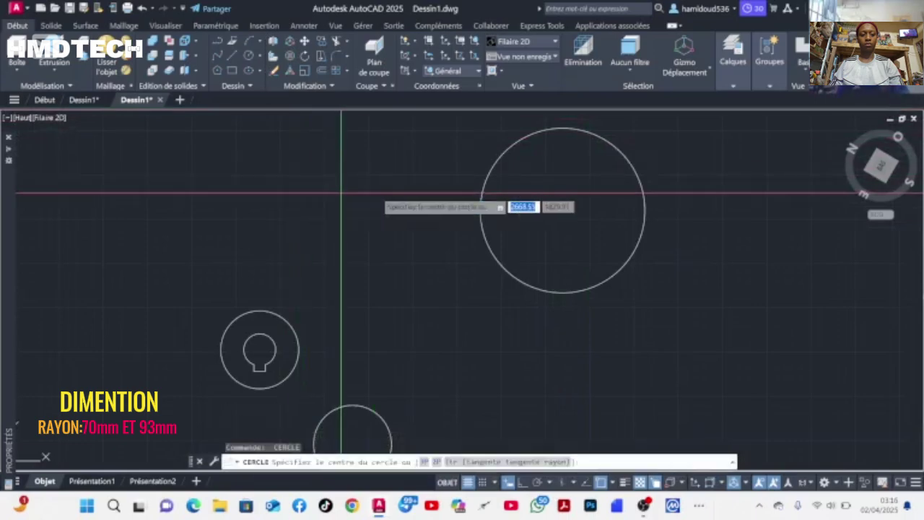
click(563, 210)
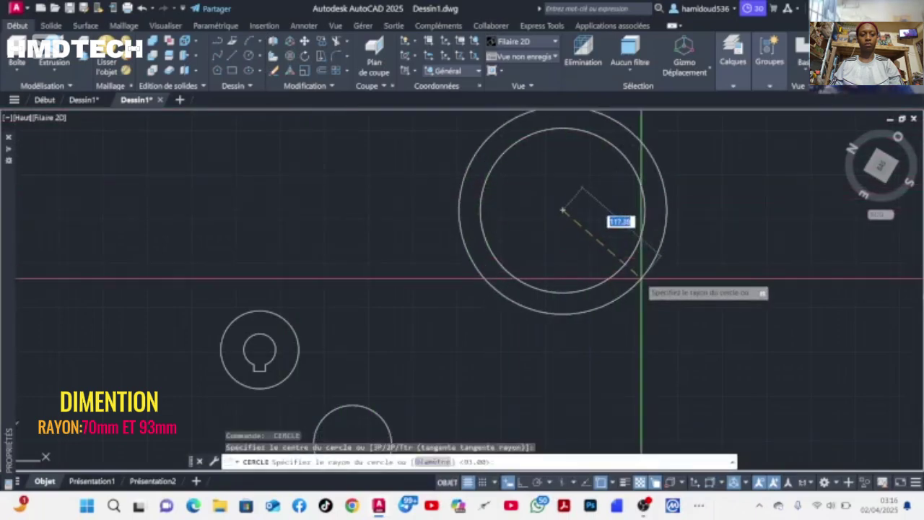
text(70)
key(Return)
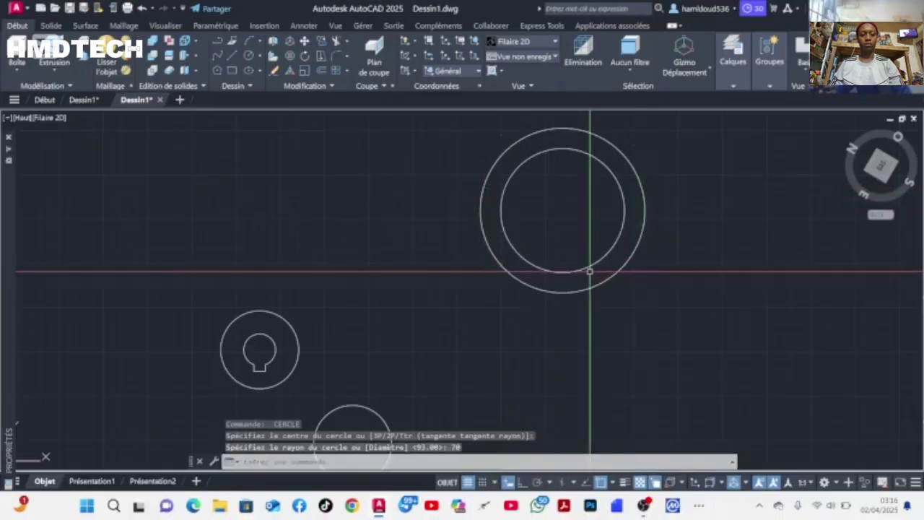
- Draw a hole circle of radius 8.5 mm centred on the top quadrant of the 70 mm radius circle
key(Return)
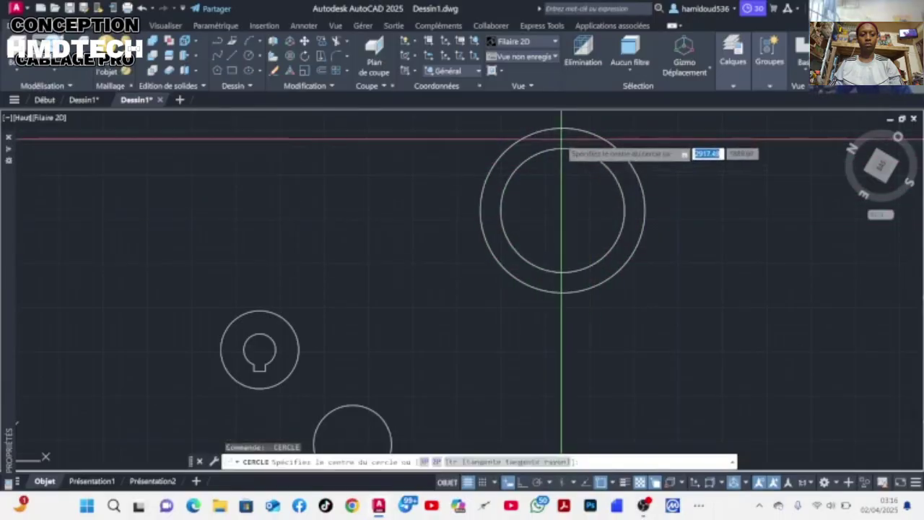
click(563, 148)
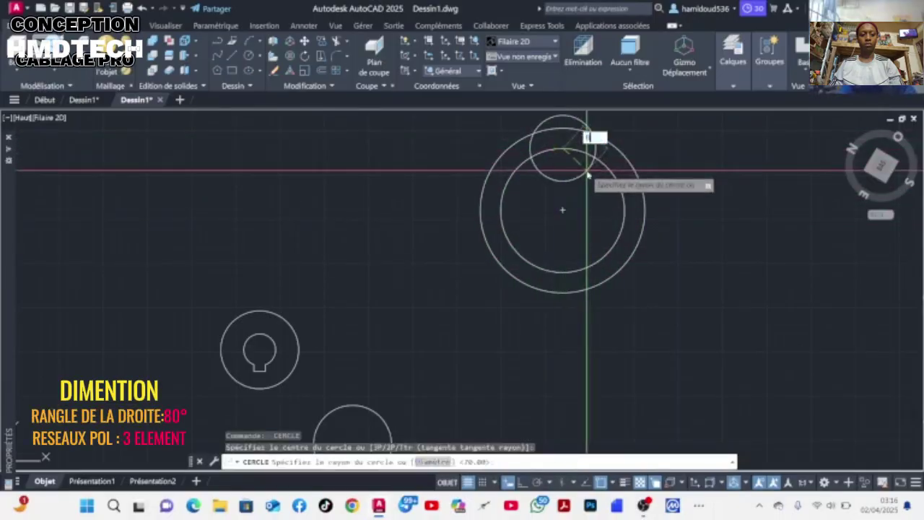
key(Return)
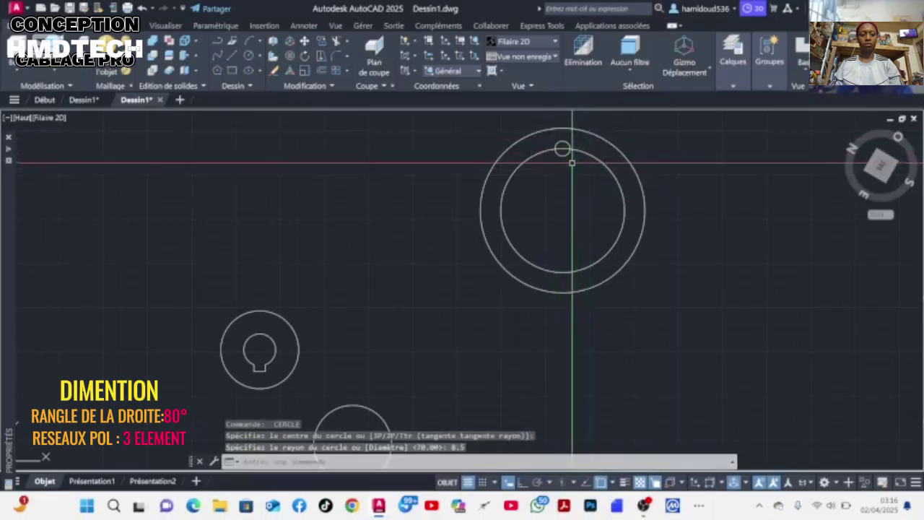
- Polar-array the 8.5 mm radius circle around the large circle's centre with 3 items
click(562, 147)
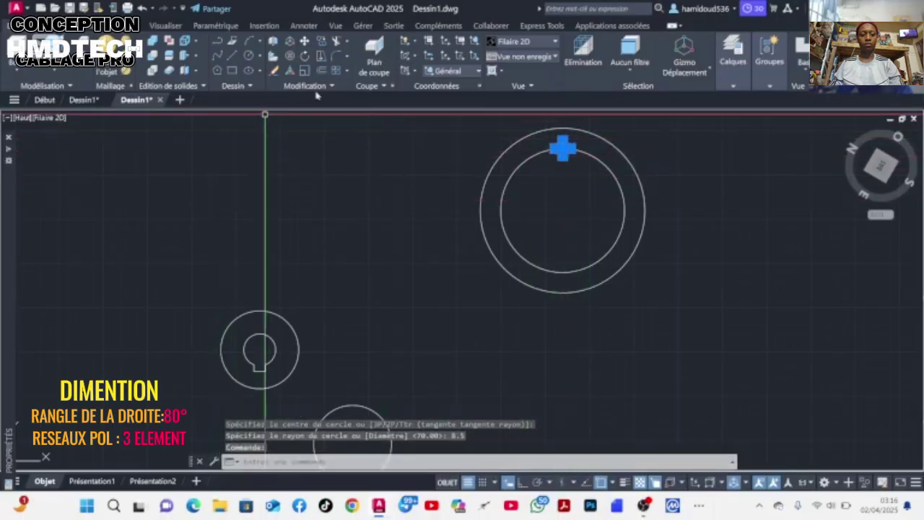
click(351, 70)
click(354, 138)
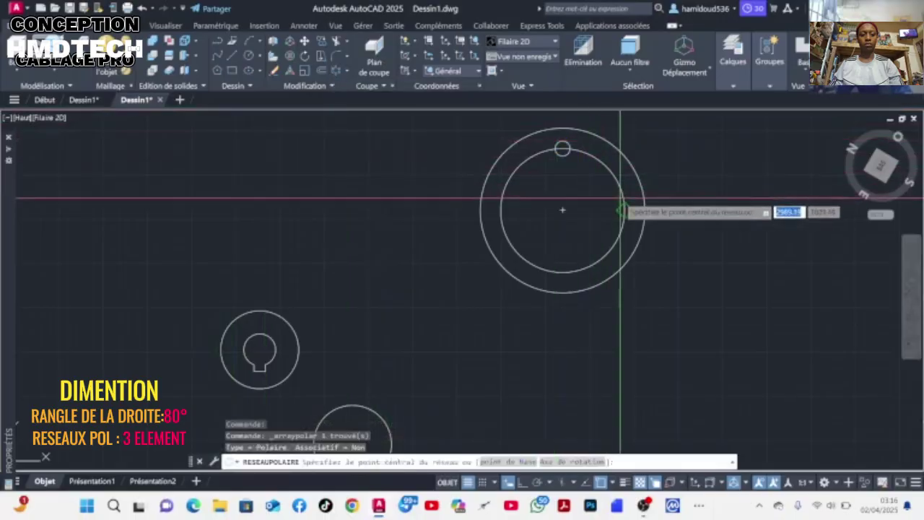
click(562, 210)
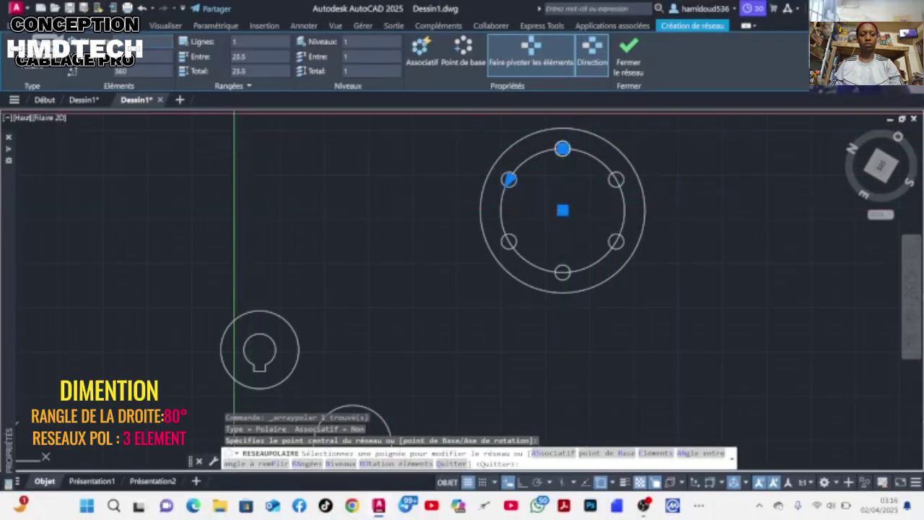
text(3)
key(Return)
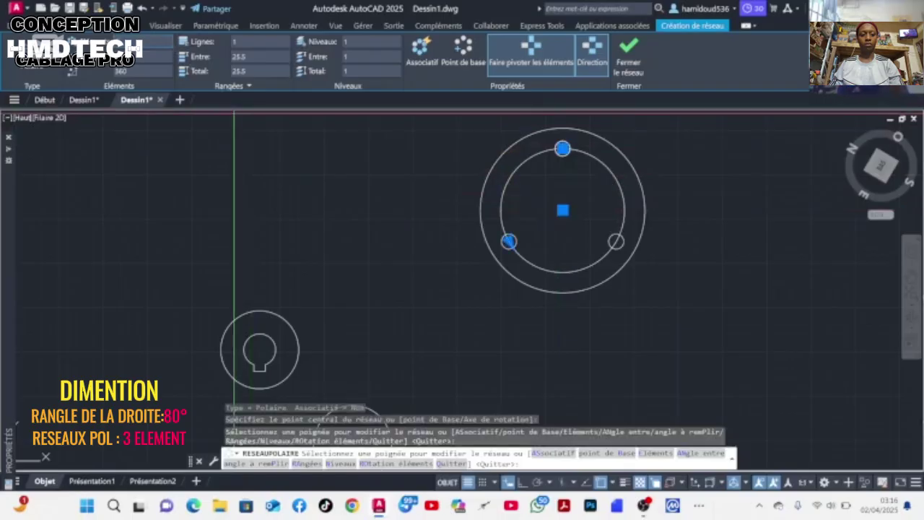
scroll(460, 276, up, 5)
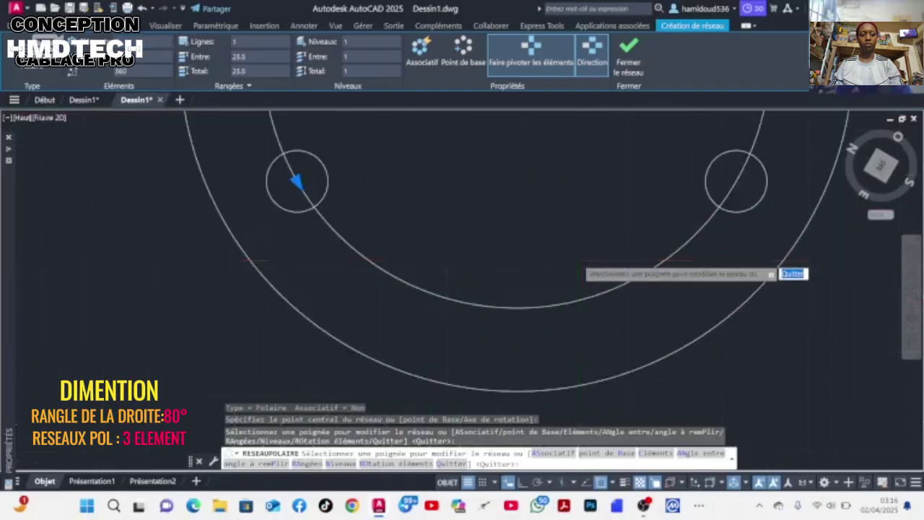
scroll(567, 250, down, 5)
scroll(575, 252, up, 3)
key(Escape)
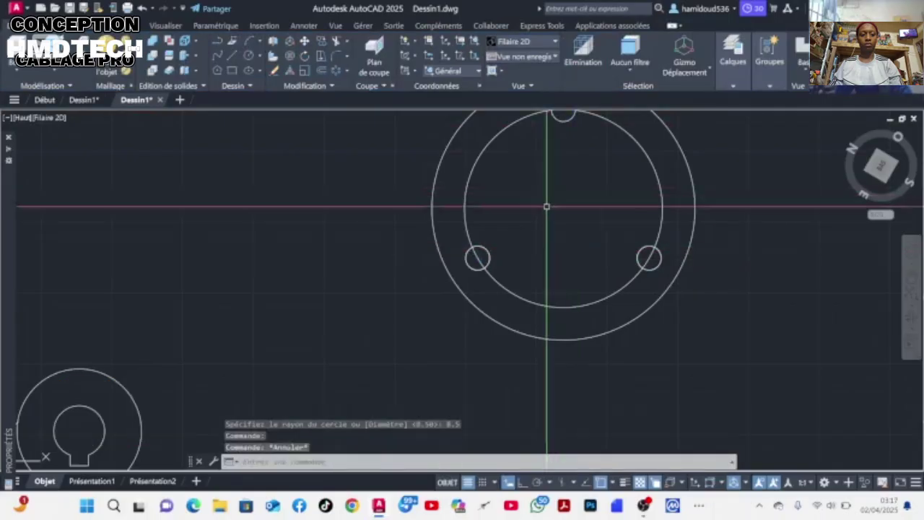
click(486, 258)
click(516, 319)
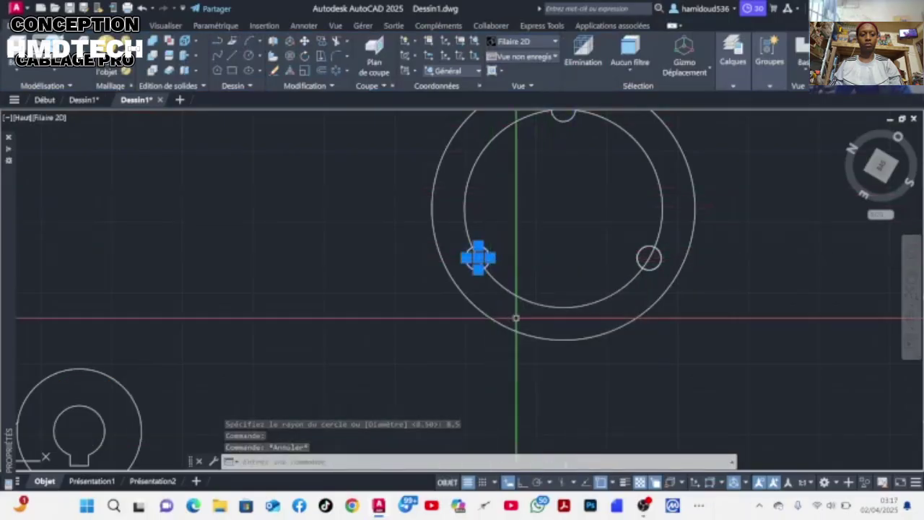
scroll(496, 280, up, 2)
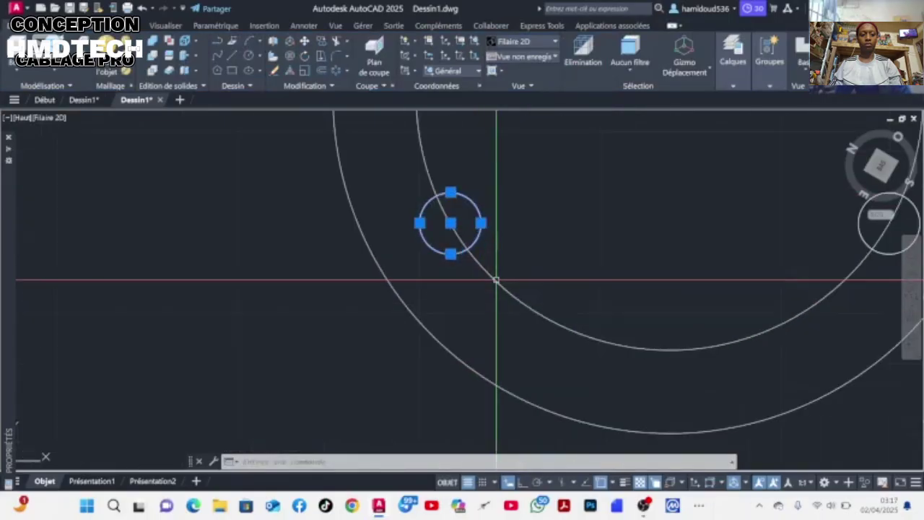
scroll(496, 279, down, 3)
key(Escape)
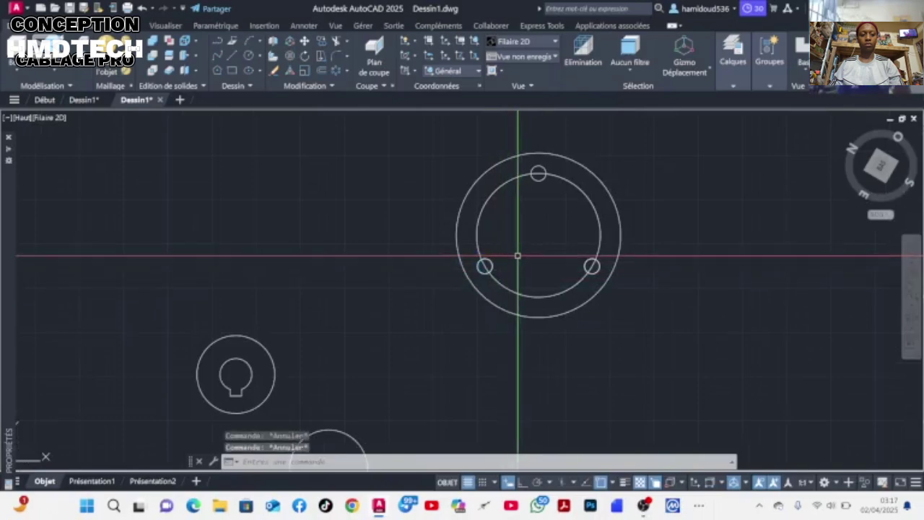
- Delete the 70 mm radius circle passing through the three hole centres
click(588, 195)
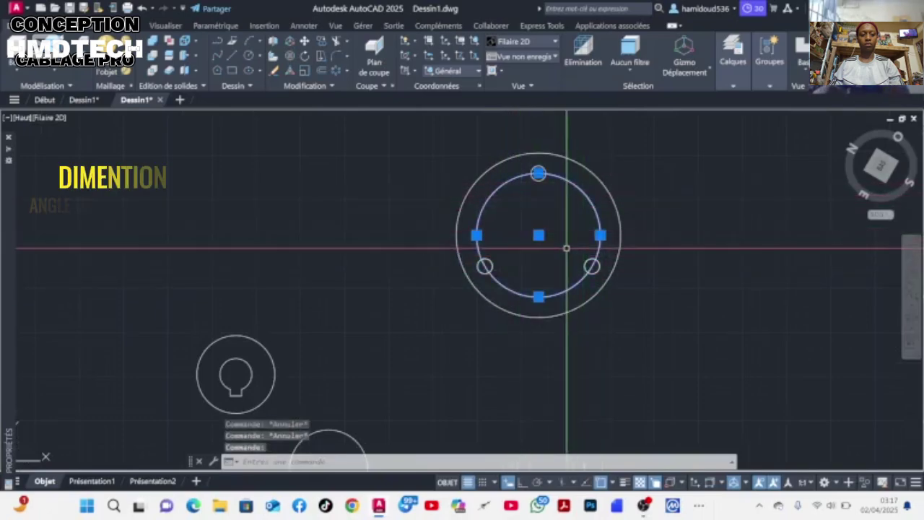
key(Delete)
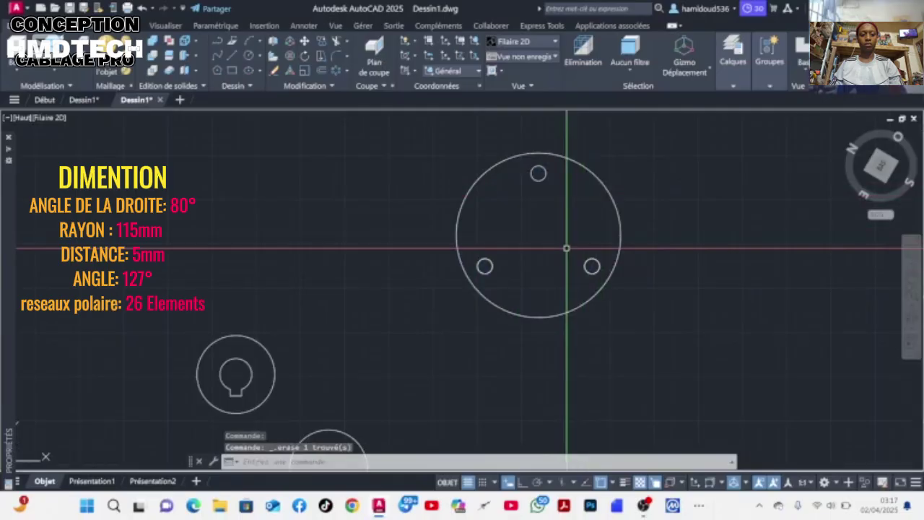
- Draw a line about 141 mm long at about 80° from the 93 mm radius circle's centre, extending past its upper edge
text(l)
key(Return)
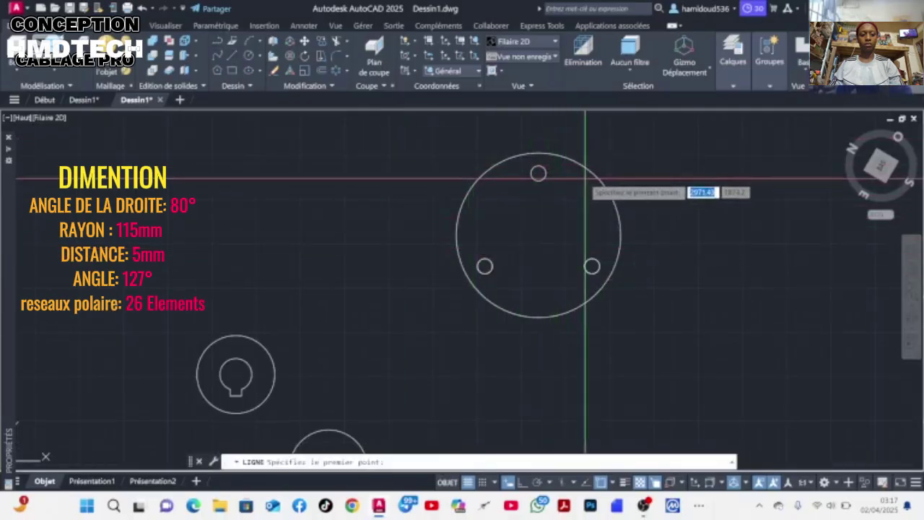
click(539, 235)
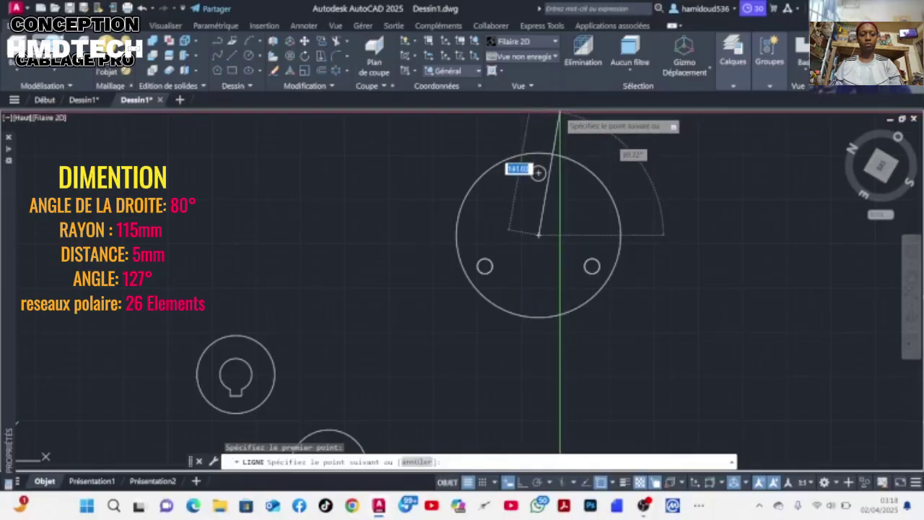
click(559, 111)
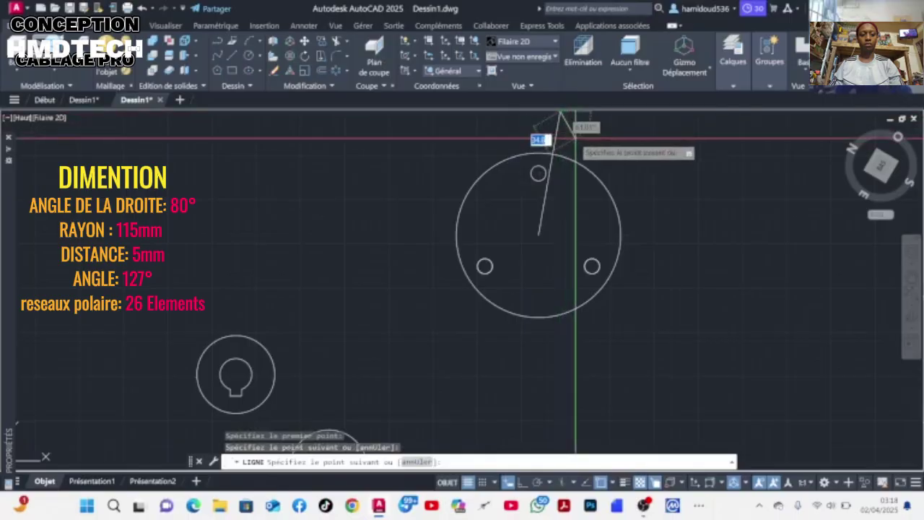
key(Escape)
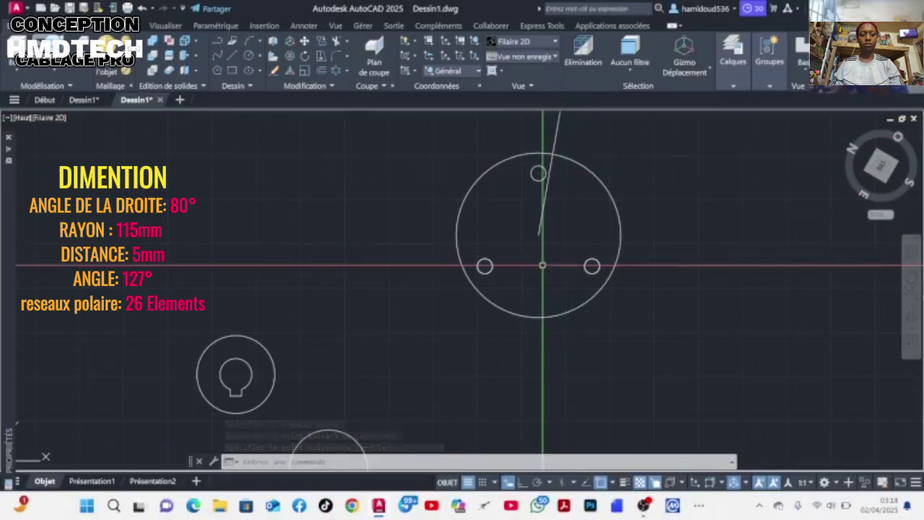
- Draw a circle of radius 115 mm concentric with the 93 mm radius wheel circle
click(248, 55)
click(538, 234)
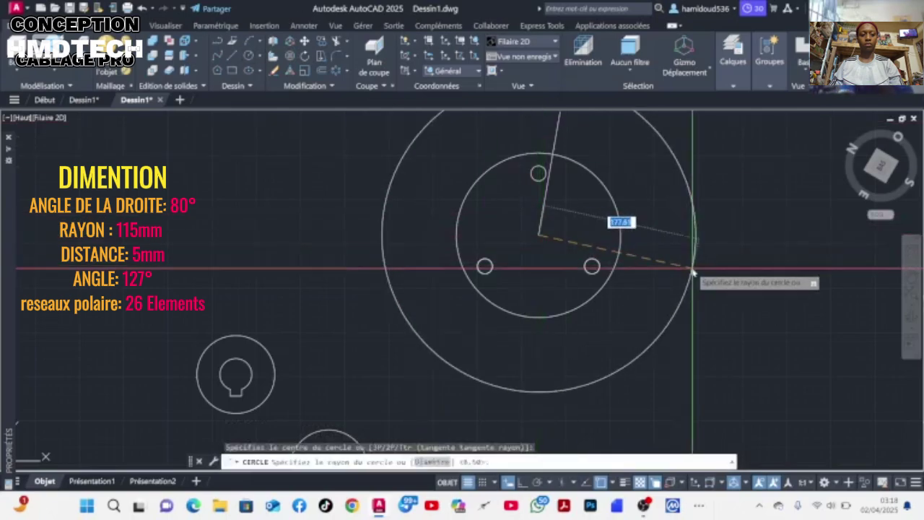
key(Return)
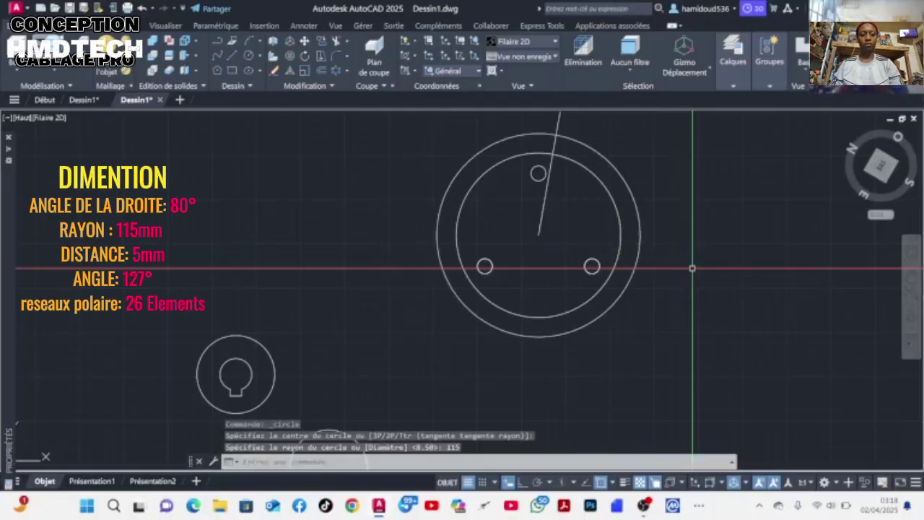
- Turn on the Intersection object snap and turn off the Insertion, Perpendicular and Tangent snaps
click(218, 58)
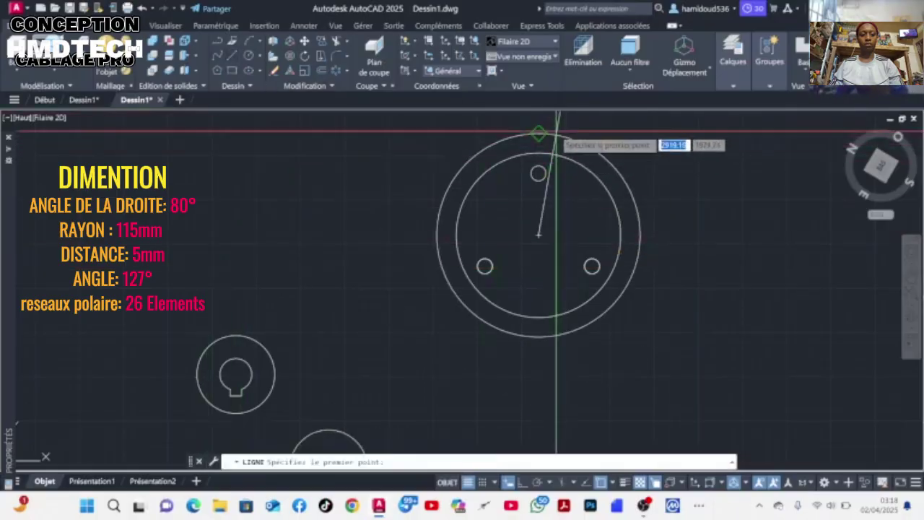
scroll(557, 138, up, 6)
scroll(564, 141, down, 9)
scroll(569, 137, up, 8)
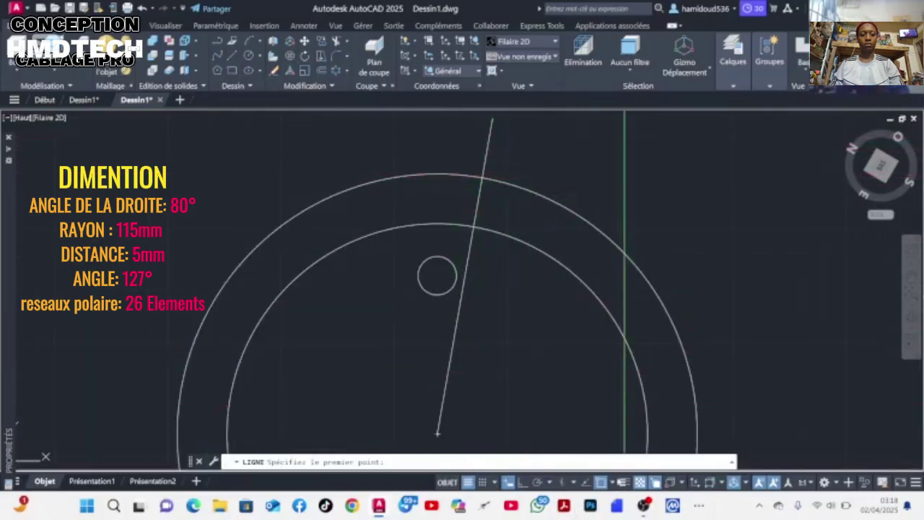
click(612, 482)
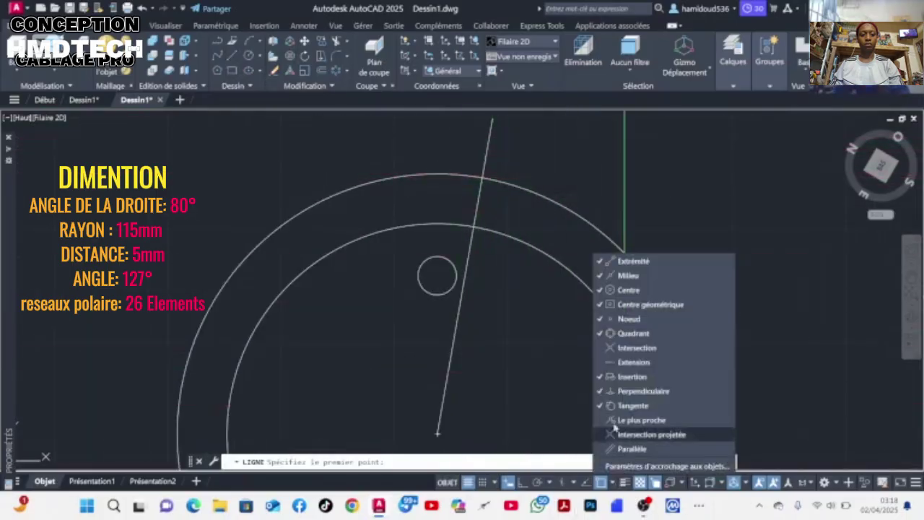
click(598, 348)
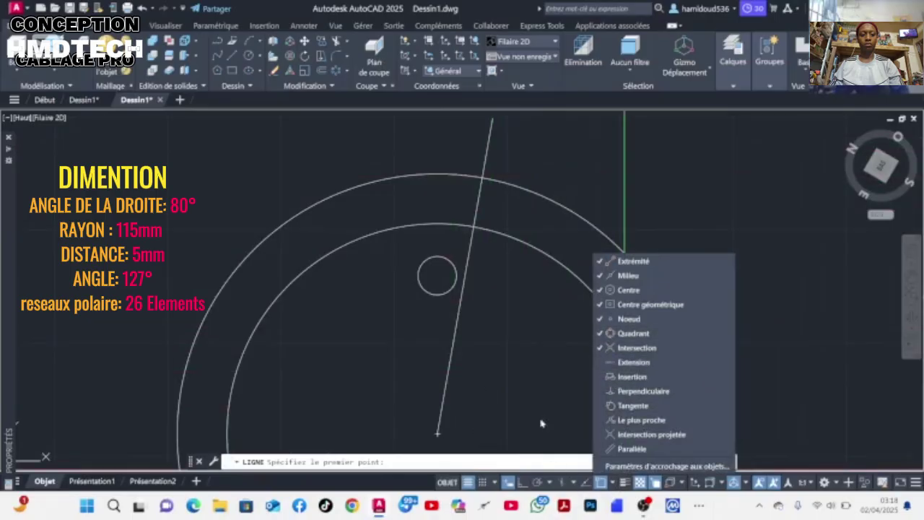
key(Escape)
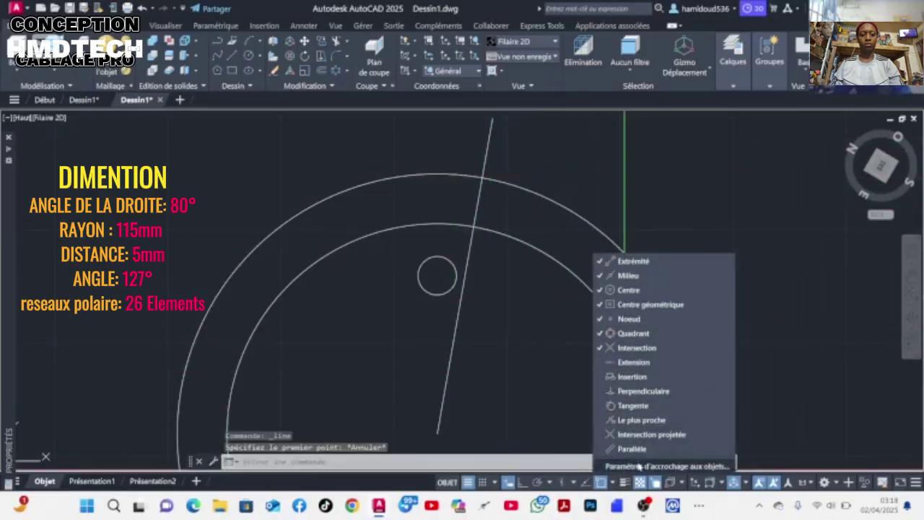
click(613, 483)
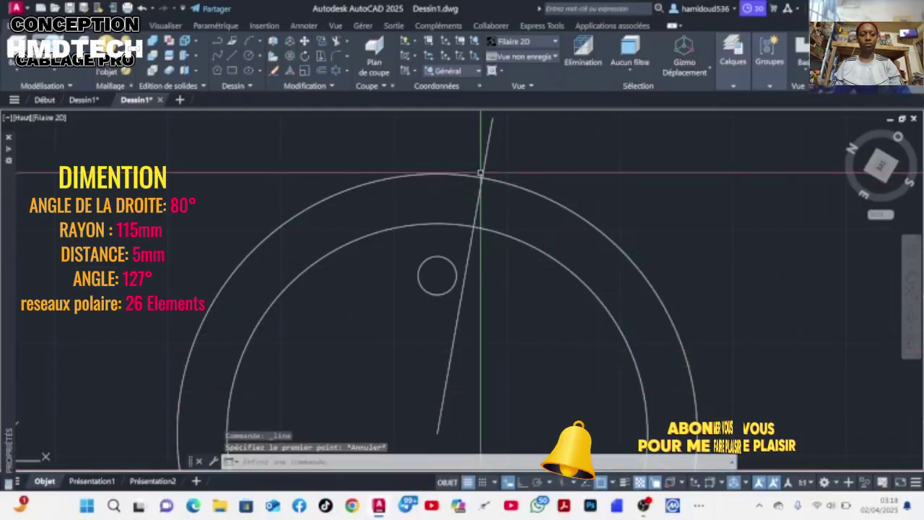
- Draw a 5 mm line from the slanted line's intersection with the 115 mm radius circle towards that circle's top quadrant
key(Return)
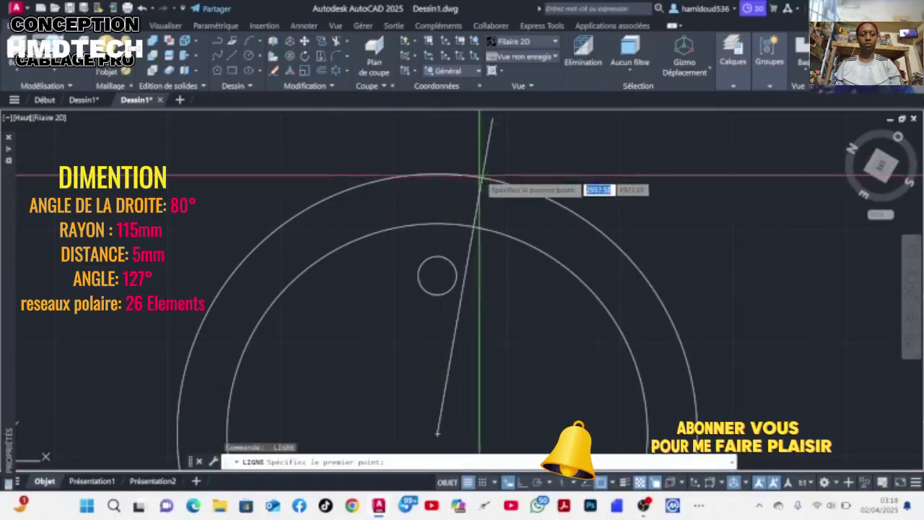
click(483, 177)
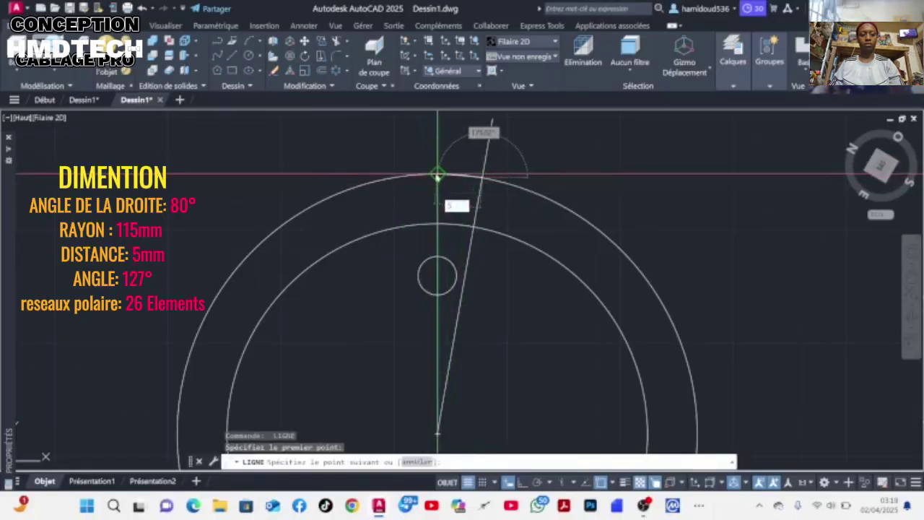
key(Return)
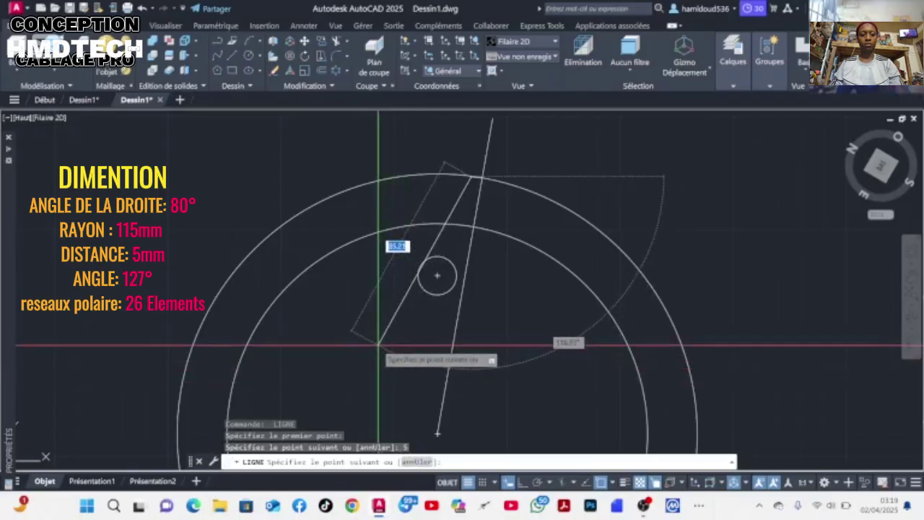
key(Escape)
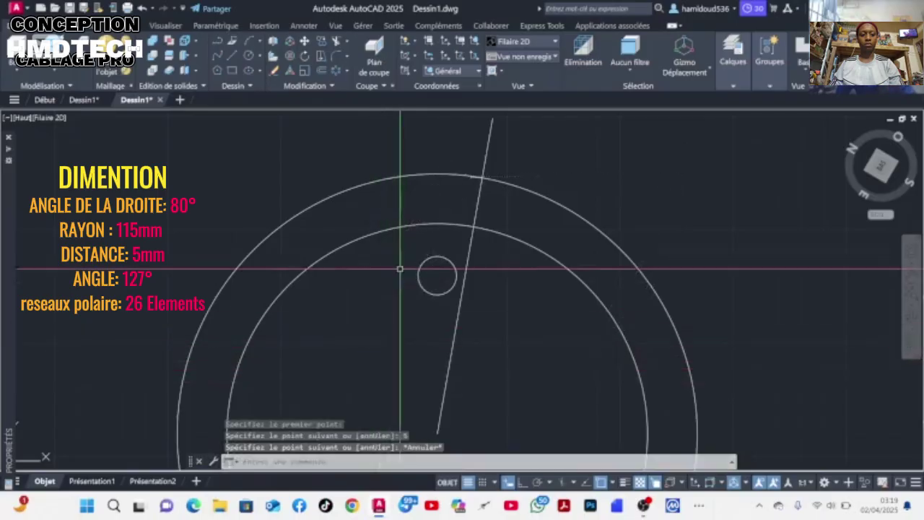
- Delete the 115 mm radius circle and trim the slanted line's end above the 5 mm line
click(454, 174)
key(Delete)
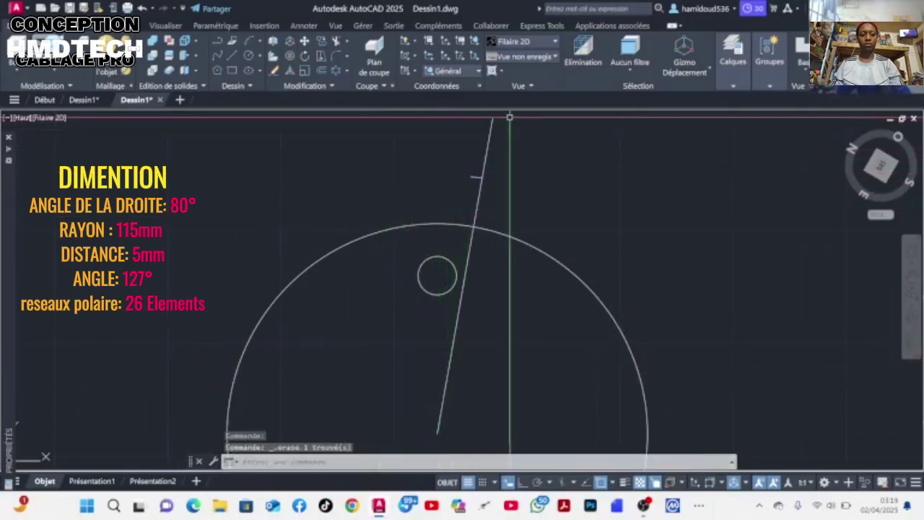
click(335, 41)
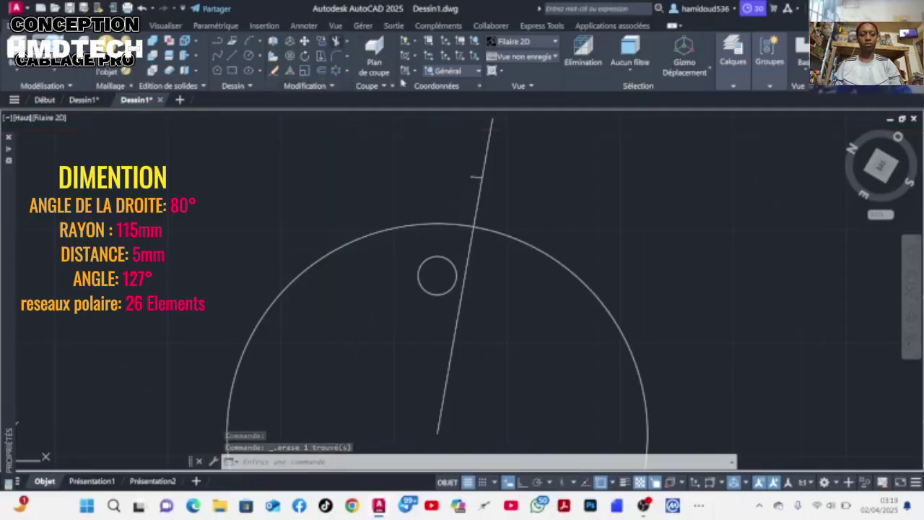
click(490, 144)
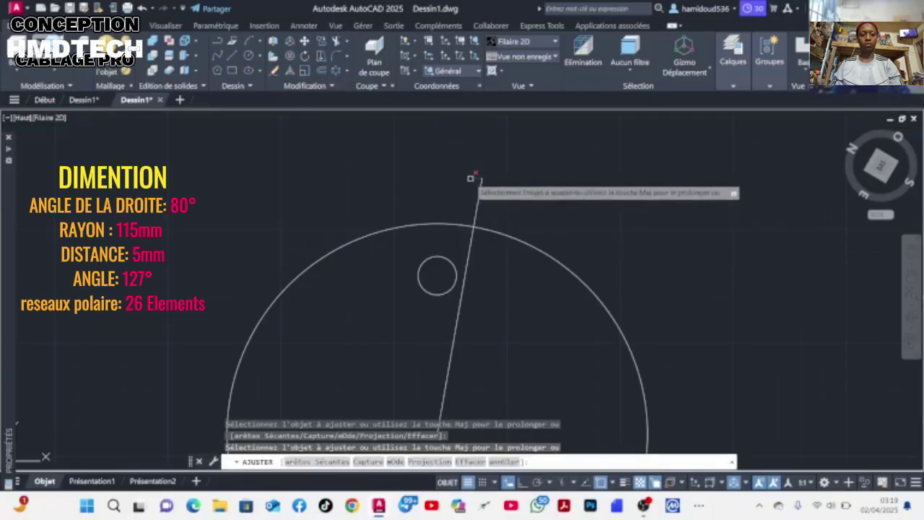
key(Escape)
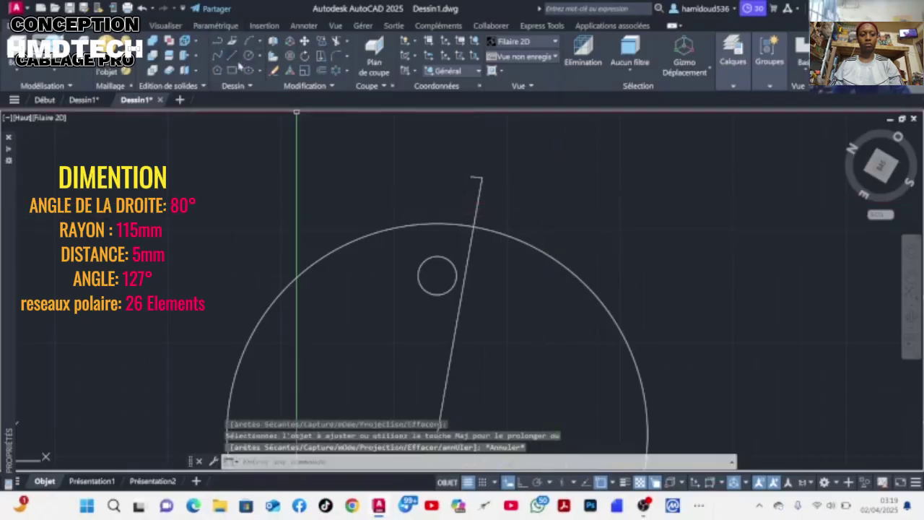
- Draw a line about 79 mm long at 127° from the 5 mm line's free end down into the wheel circle
text(l)
key(Return)
click(475, 177)
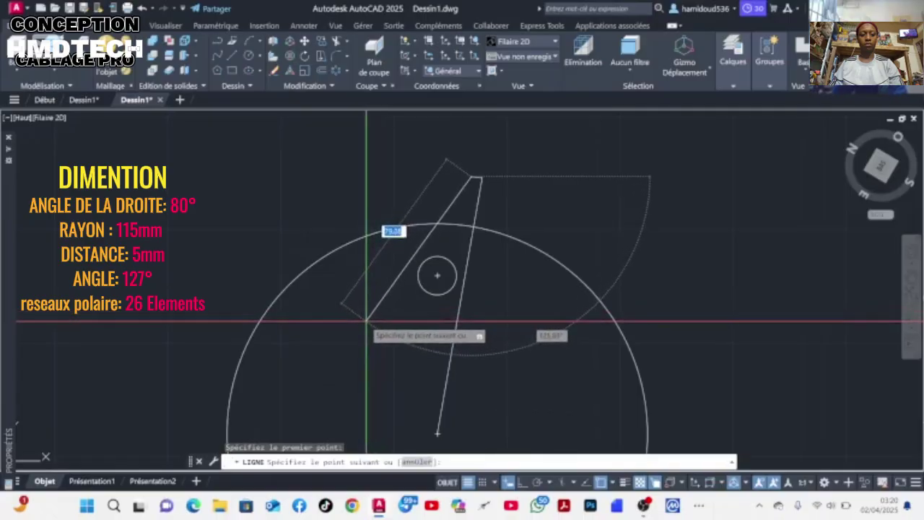
click(366, 313)
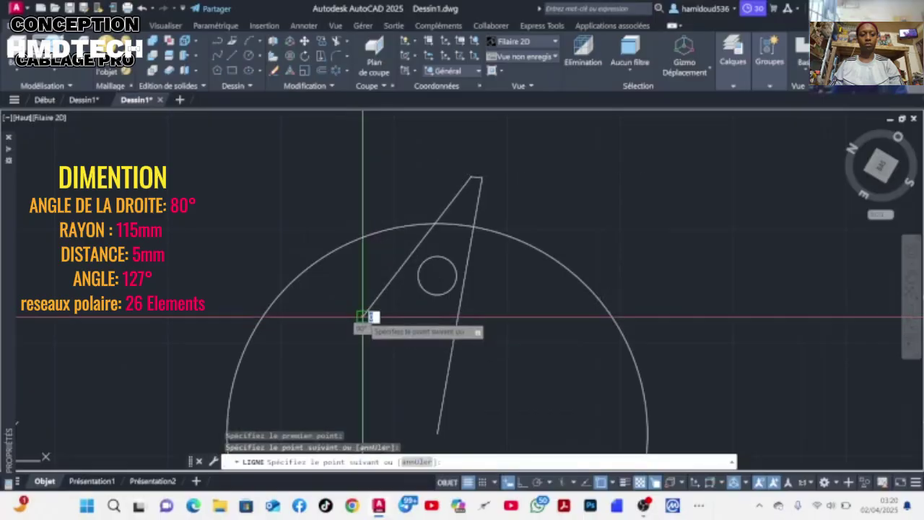
key(Escape)
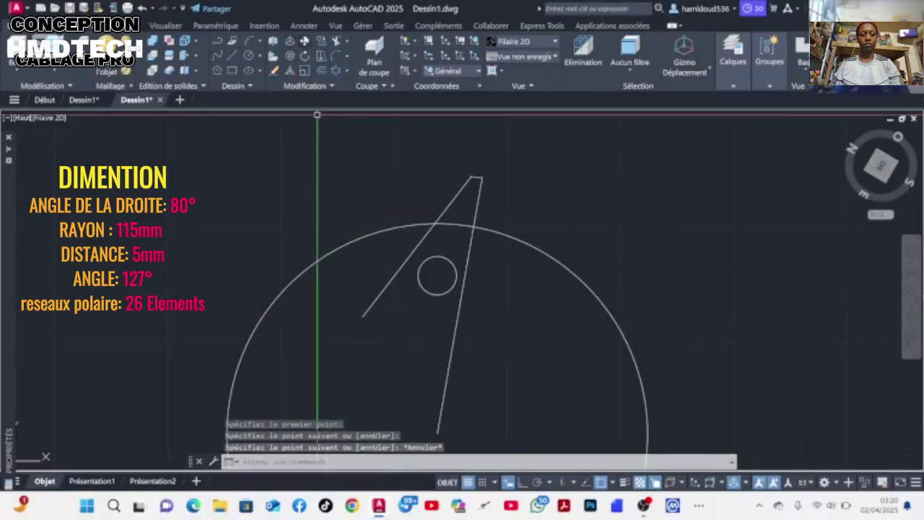
- Trim both tooth flanks inside the wheel circle and the arc between them to open the tooth's base
click(336, 41)
click(383, 289)
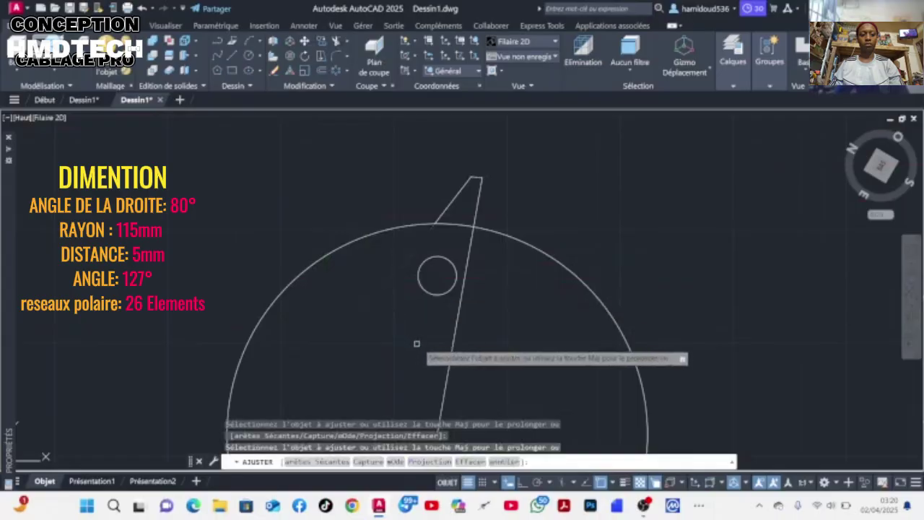
click(457, 334)
click(454, 223)
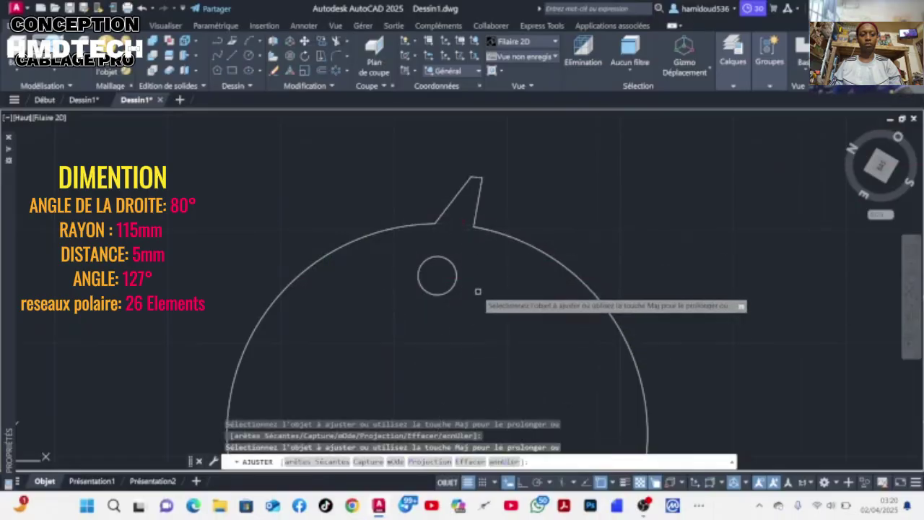
key(Escape)
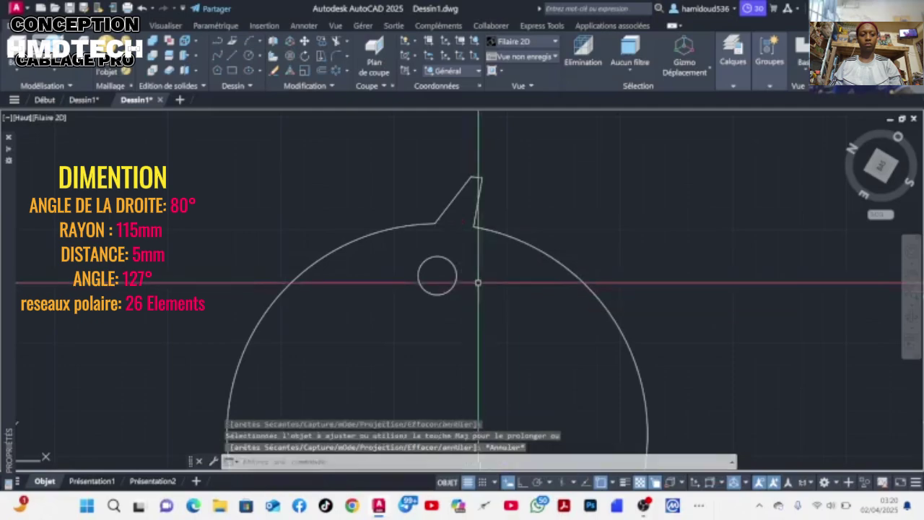
- Join the tooth's three lines into a single polyline
click(387, 139)
click(515, 236)
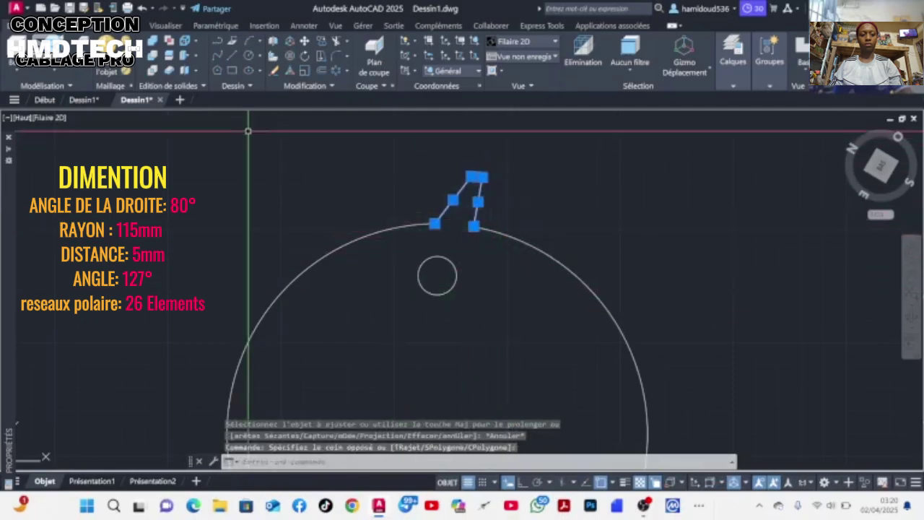
text(JOINDRE)
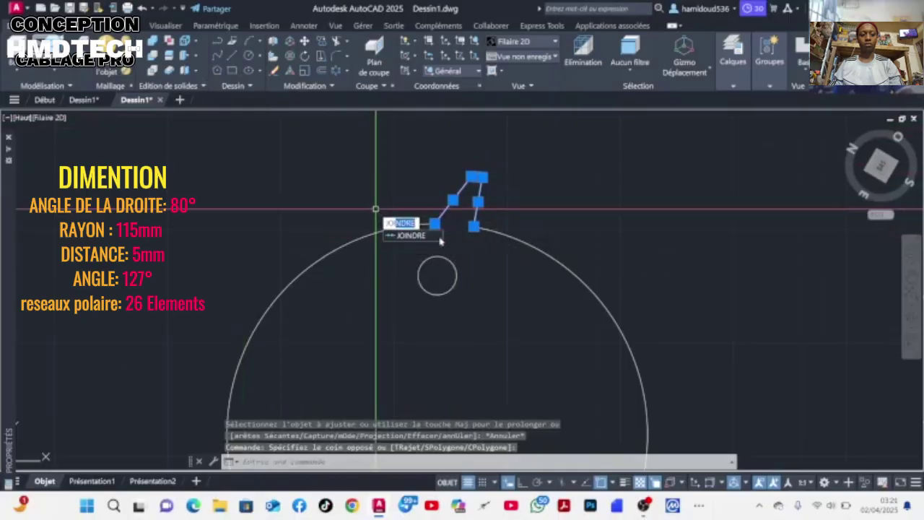
key(Return)
- Polar-array the tooth polyline around the wheel circle's centre with 26 items
click(479, 200)
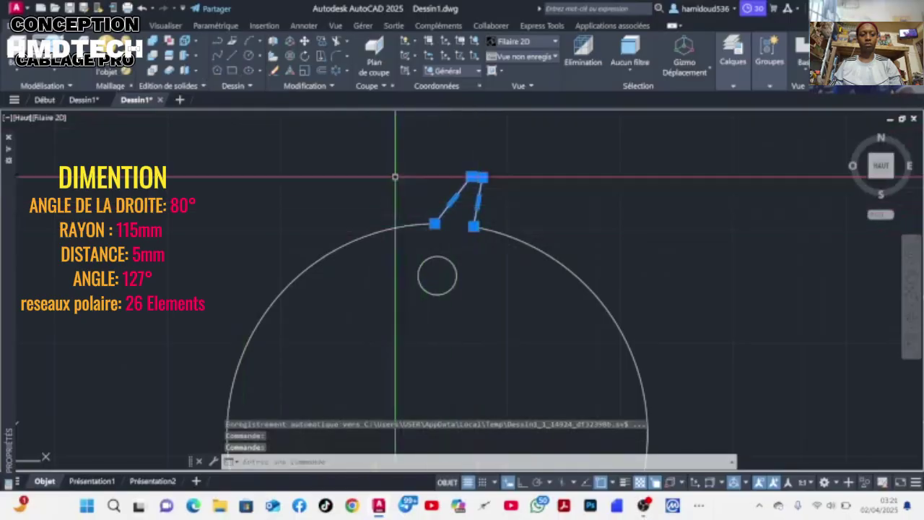
click(337, 71)
scroll(498, 231, down, 6)
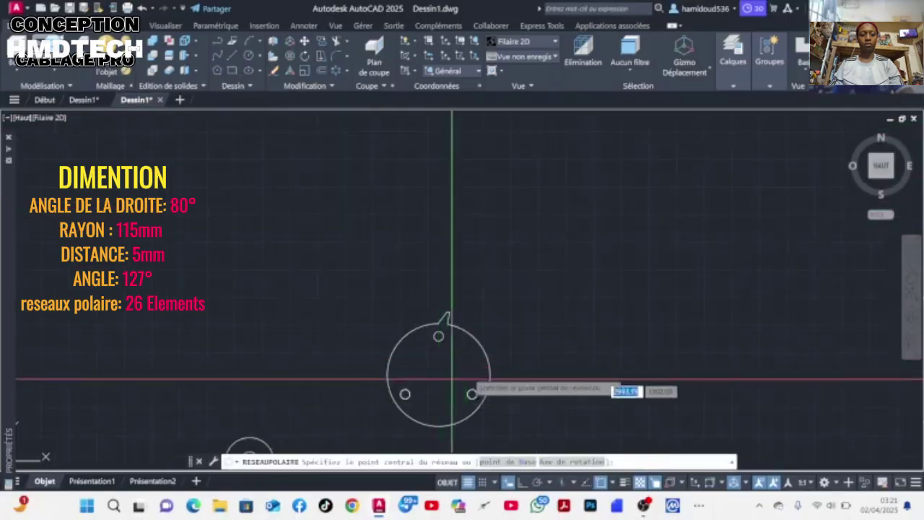
click(438, 375)
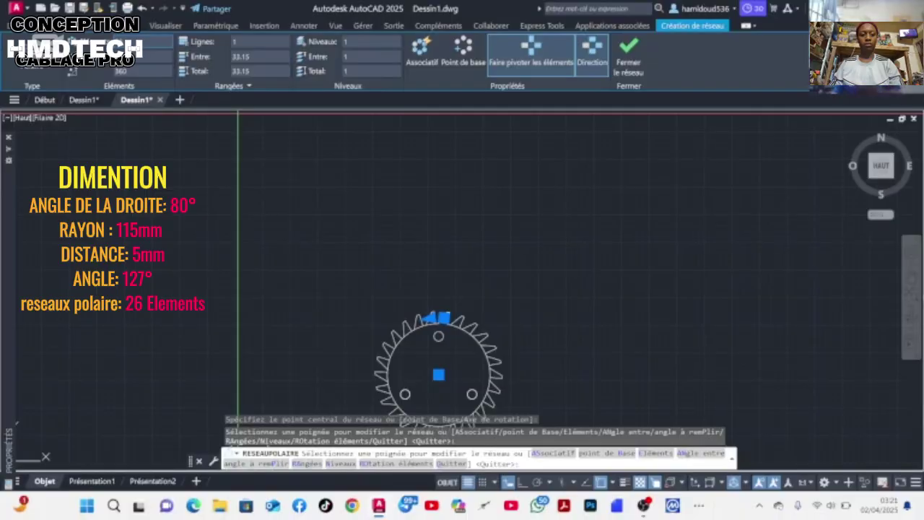
scroll(425, 382, down, 8)
scroll(425, 382, up, 10)
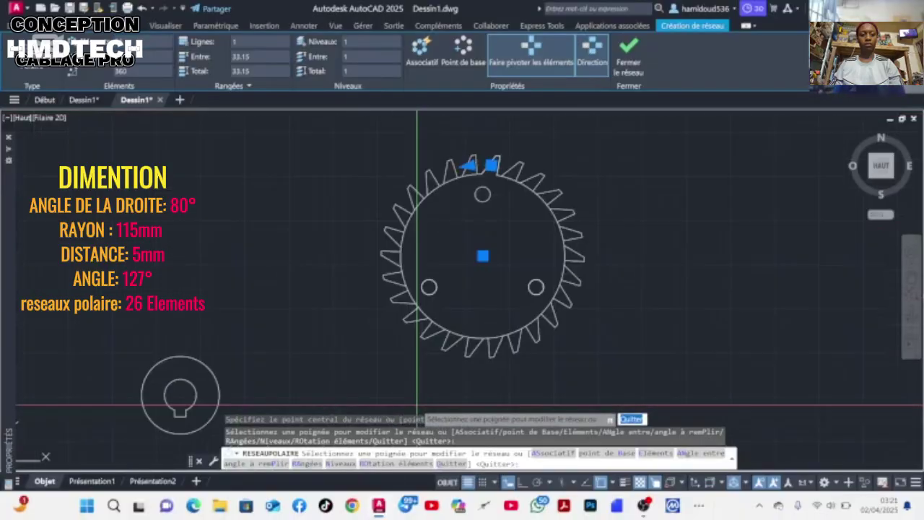
click(482, 256)
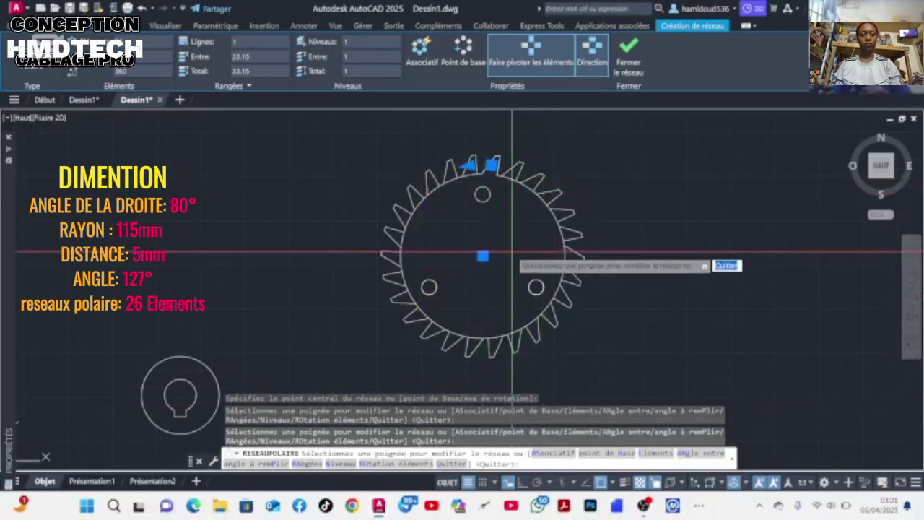
key(Return)
- Trim the wheel circle's arcs at the base of the arrayed teeth, leaving only the arcs between teeth
text(AJ)
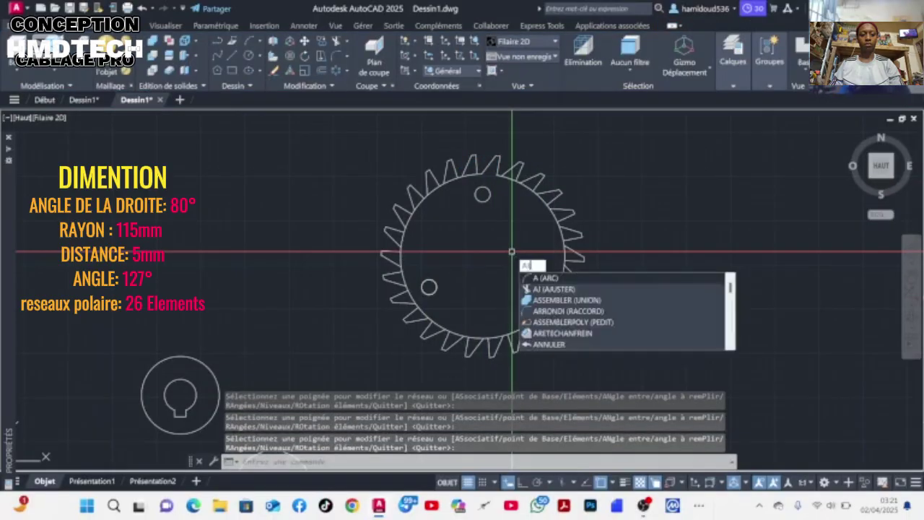
key(Return)
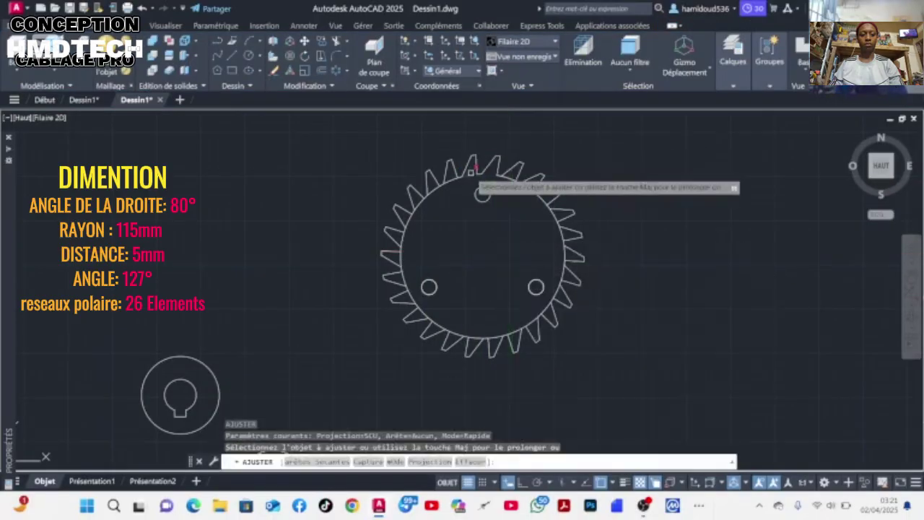
click(477, 188)
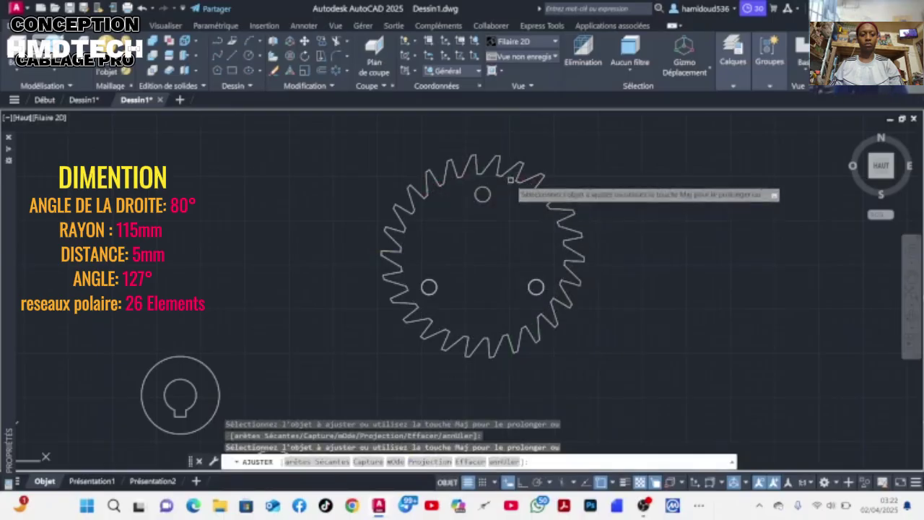
scroll(511, 209, down, 4)
key(Escape)
- Join all the teeth and the remaining arcs of the wheel into one closed polyline outline
click(425, 185)
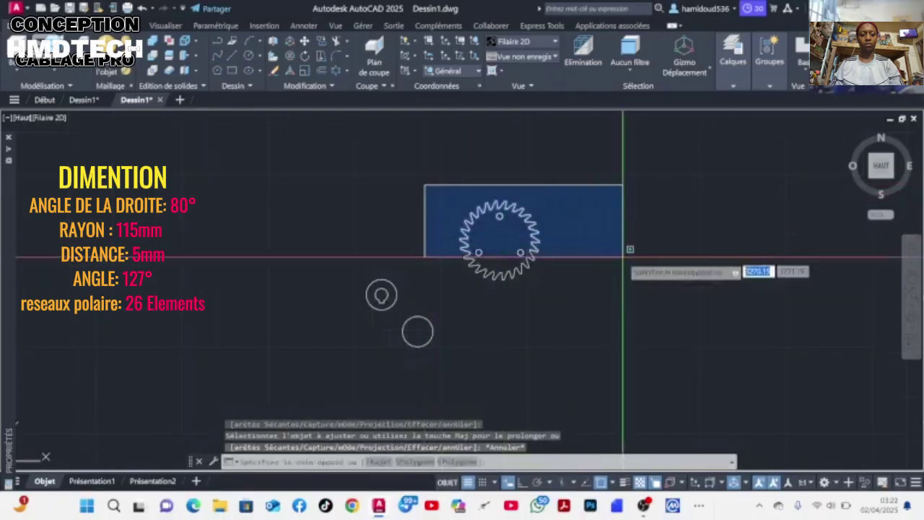
click(631, 295)
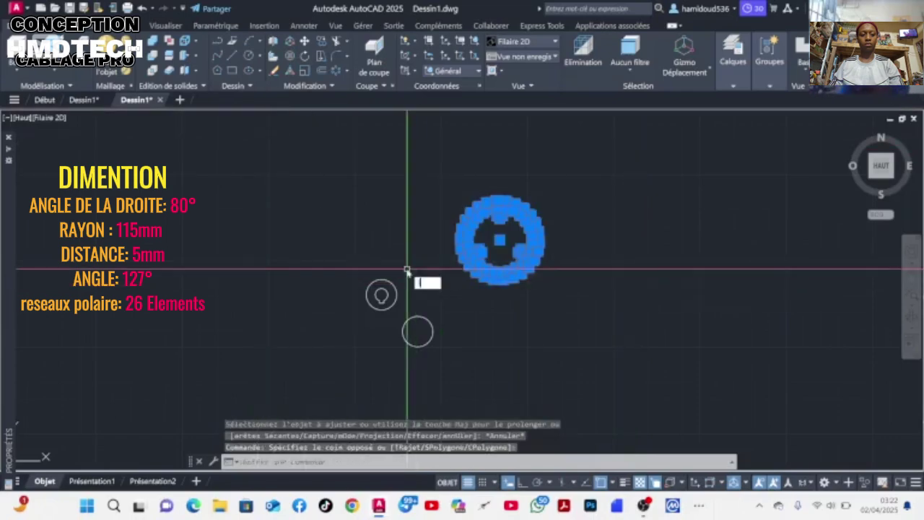
key(Return)
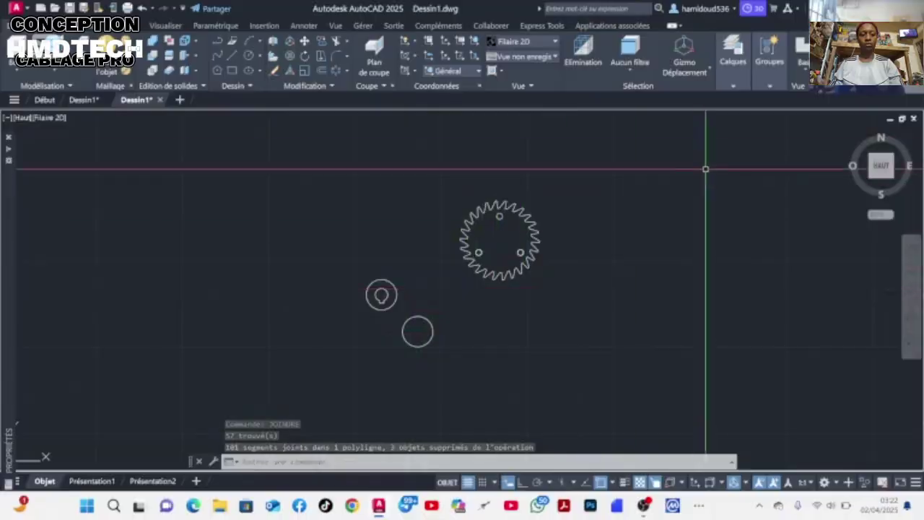
- Switch to the south-east isometric view and extrude the plain circle with Presspull to a height of 34 mm
click(523, 56)
click(540, 155)
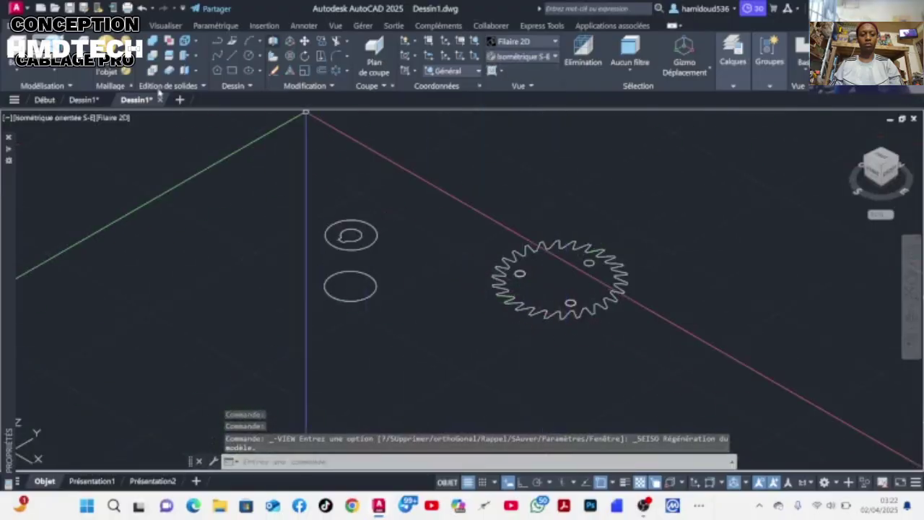
click(84, 56)
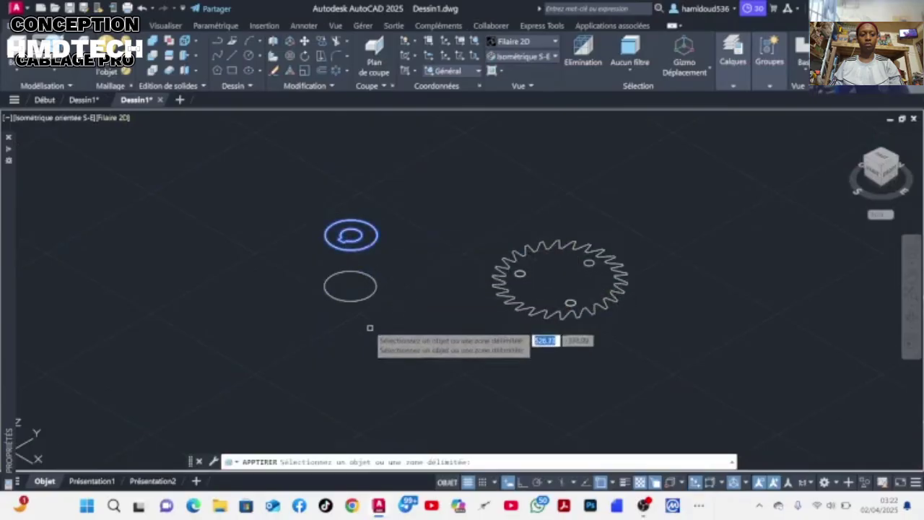
click(364, 292)
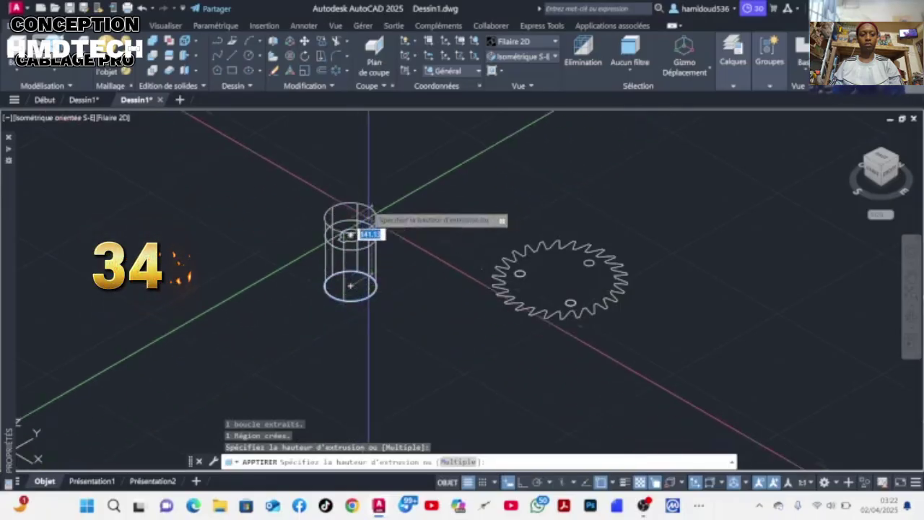
key(Return)
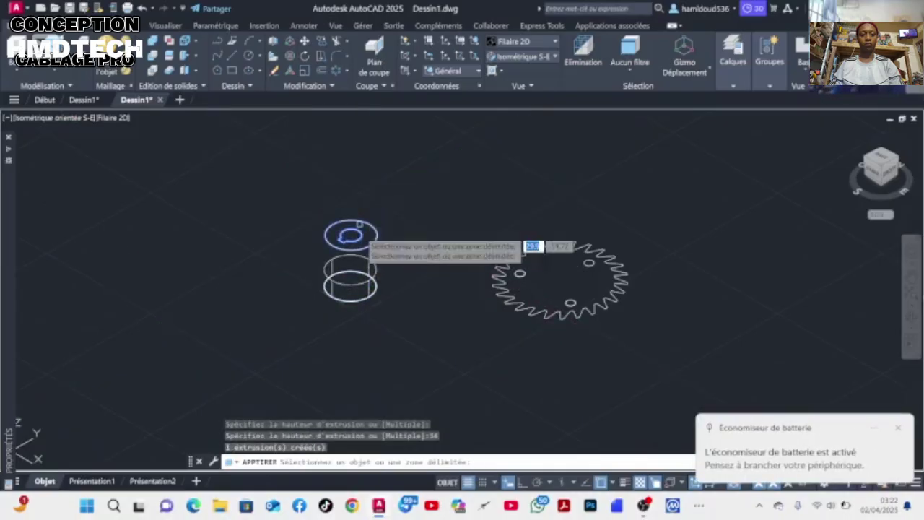
- Presspull the ring area between the hub circle and the keyed bore to a height of 14 mm
click(351, 236)
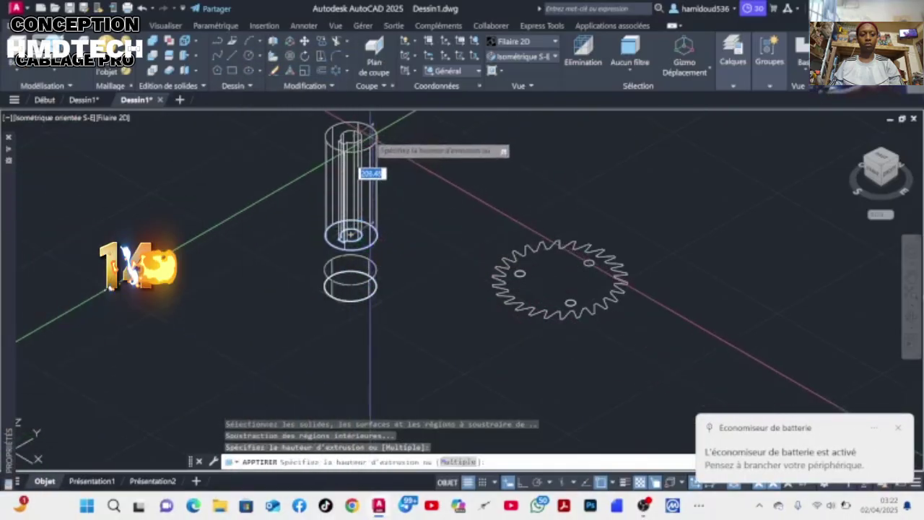
text(14)
key(Return)
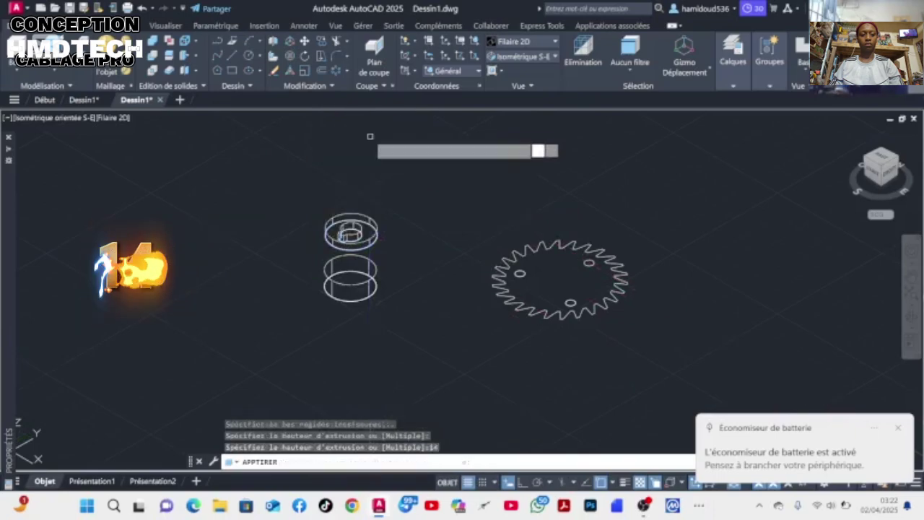
- Presspull the keyed bore profile inside the hub ring to a height of 70 mm
click(351, 224)
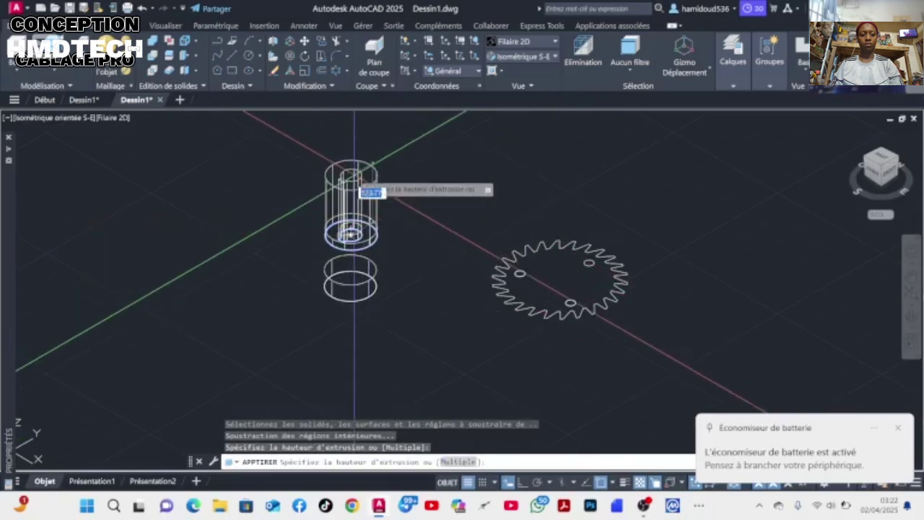
key(Escape)
click(350, 236)
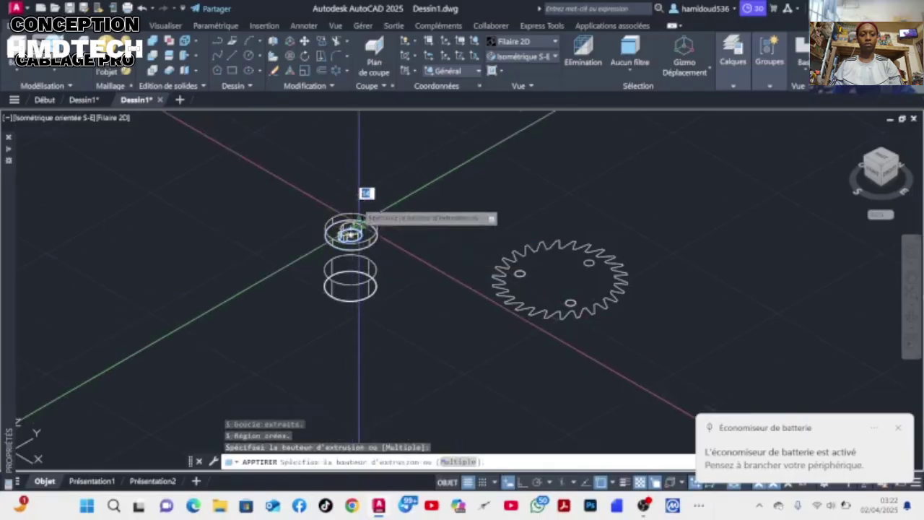
text(70)
key(Return)
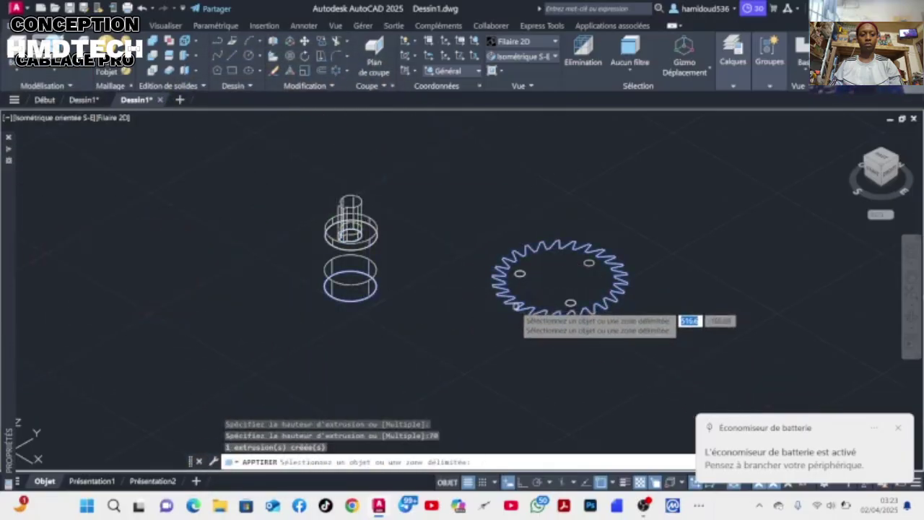
- Presspull the toothed wheel outline to a height of 20 mm
click(519, 307)
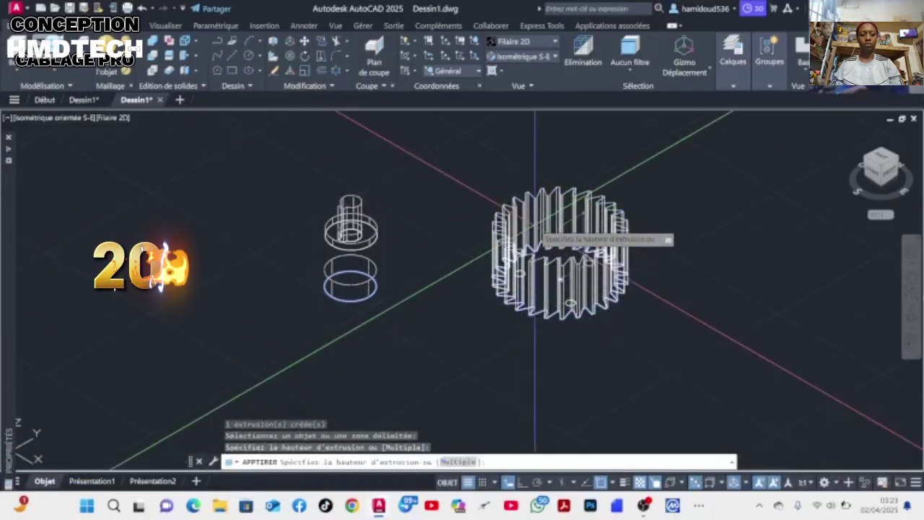
key(Return)
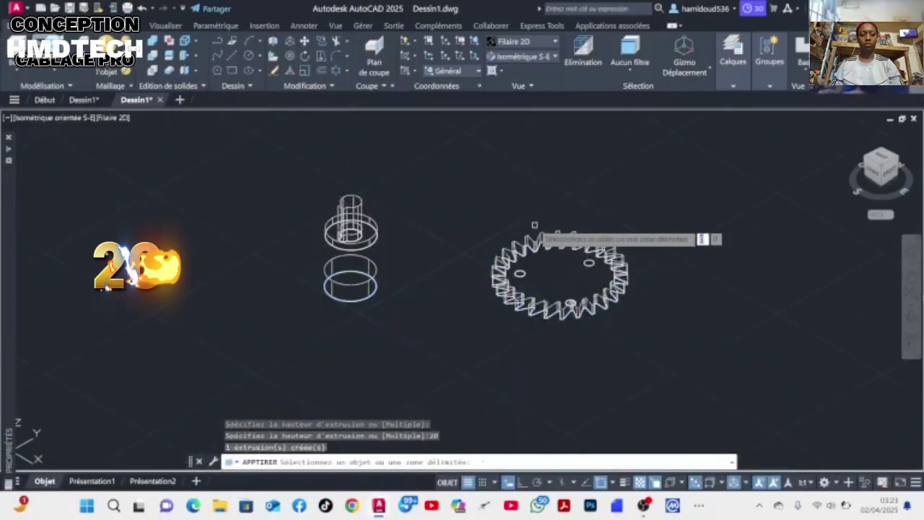
scroll(682, 287, up, 4)
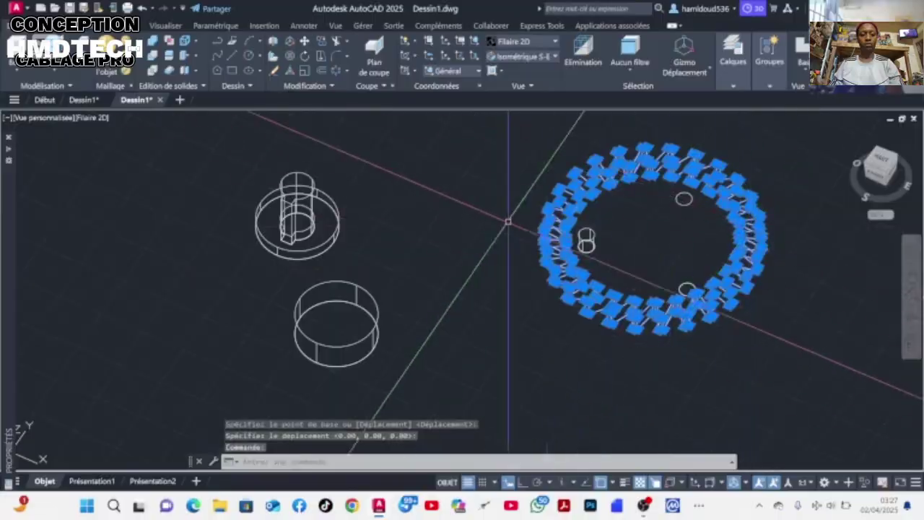
- Move the toothed wheel with its holes from the wheel's top centre to the base centre of the 34 mm cylinder
click(463, 147)
click(913, 423)
click(513, 117)
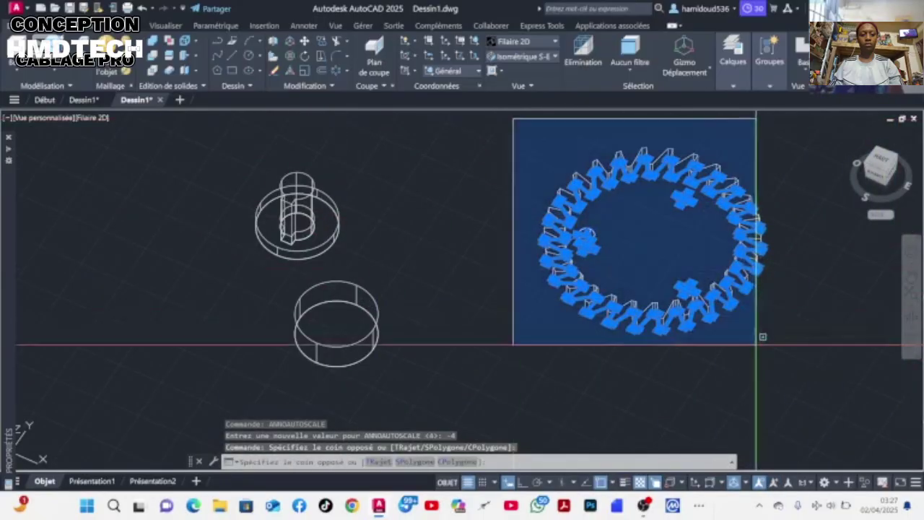
click(816, 377)
click(305, 42)
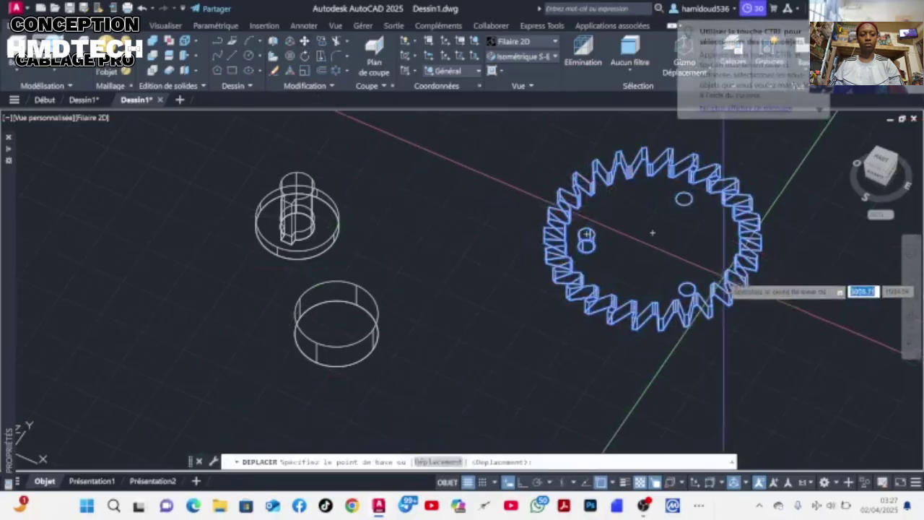
click(657, 231)
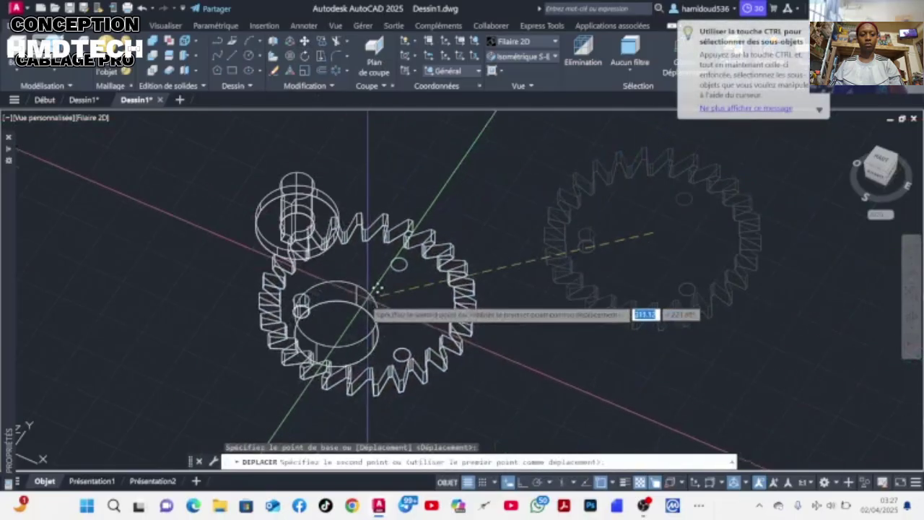
click(337, 333)
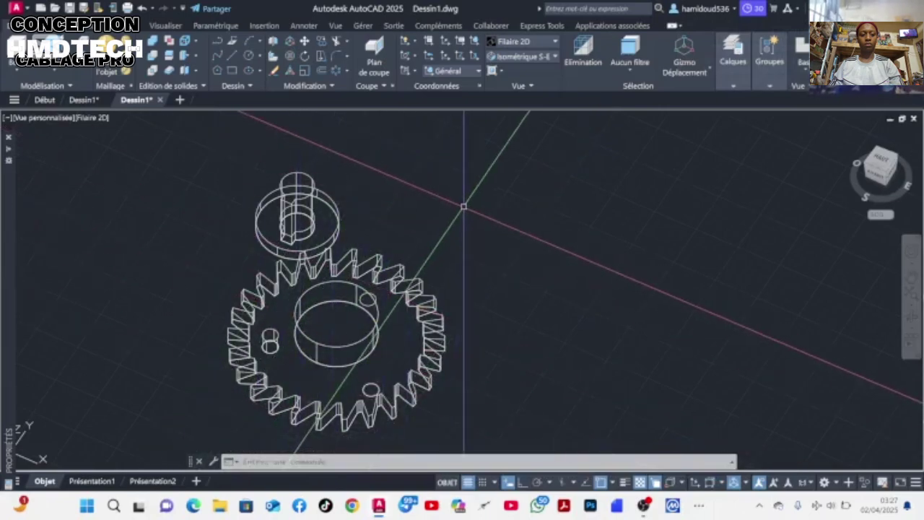
- Try to move the wheel and cylinder together from the cylinder's base centre onto the centre of the keyed hub ring
click(193, 252)
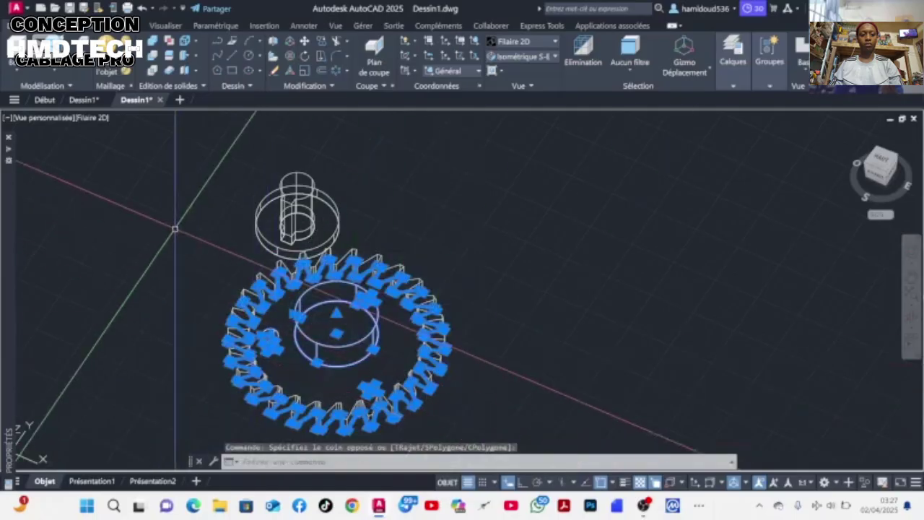
click(497, 435)
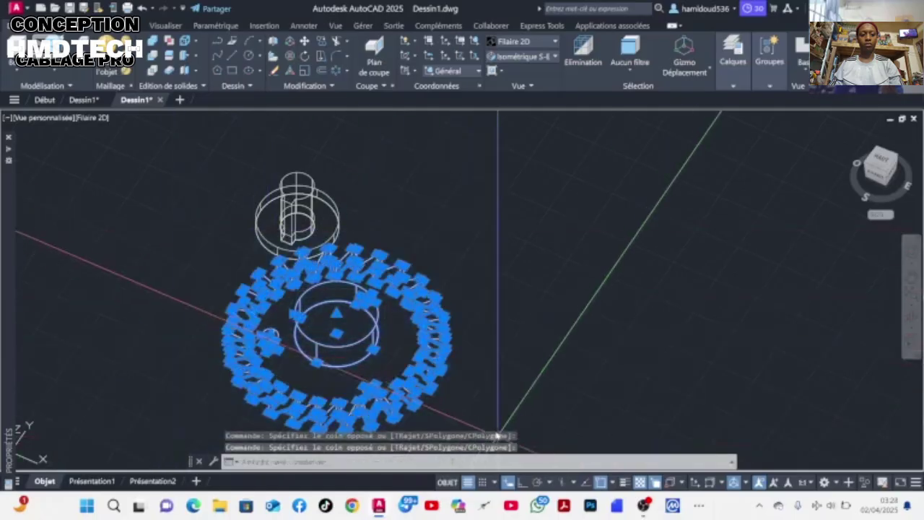
click(304, 41)
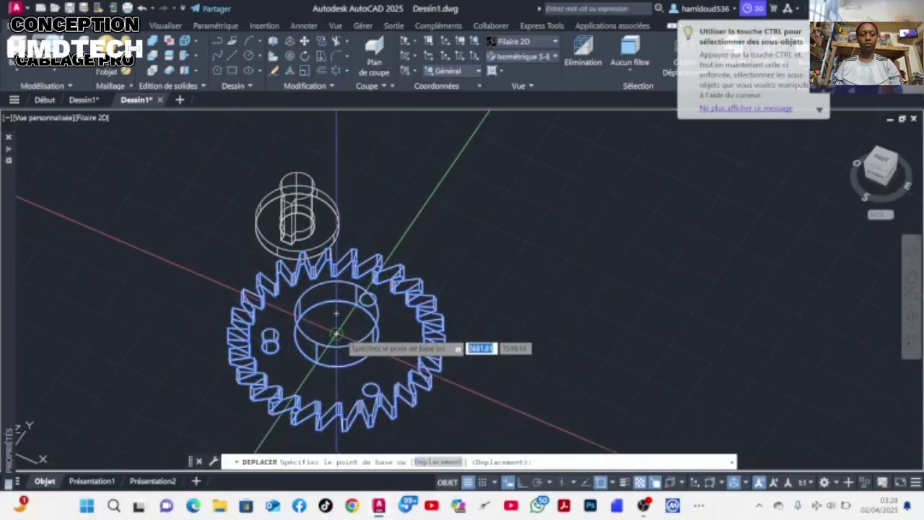
click(337, 334)
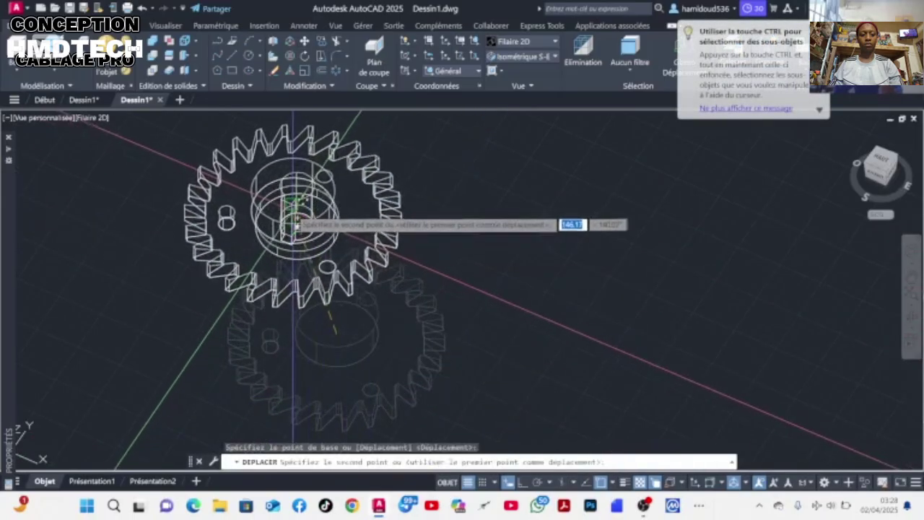
scroll(295, 225, up, 5)
scroll(295, 228, down, 4)
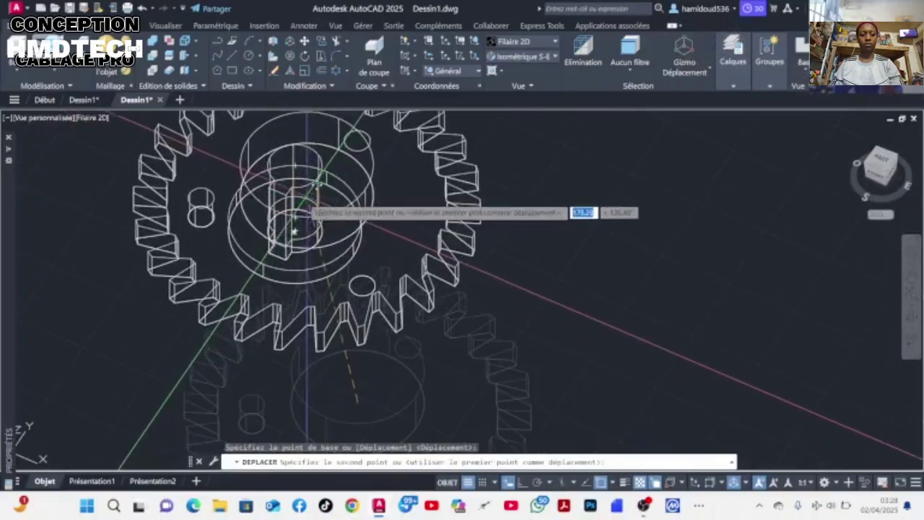
click(296, 215)
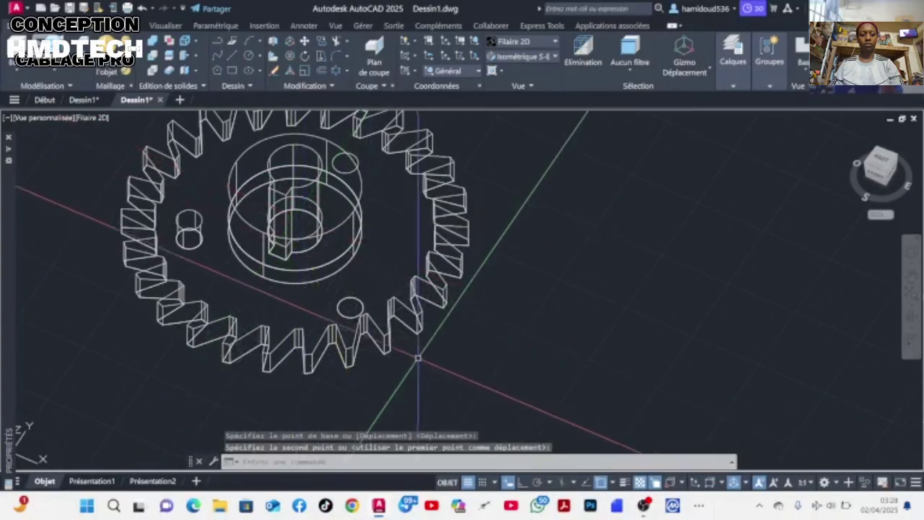
- Check the stacked parts from another angle and undo the move onto the keyed hub ring
click(913, 317)
drag(497, 339, 483, 273)
drag(517, 229, 482, 339)
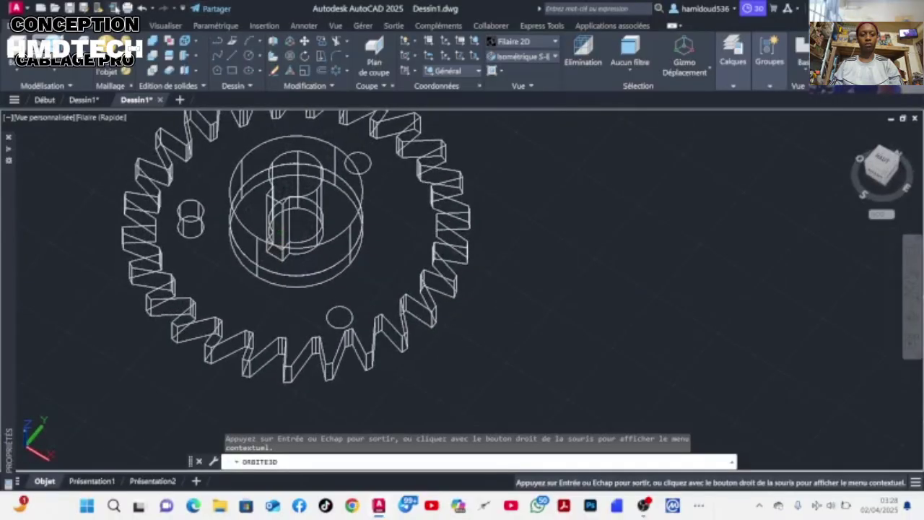
click(142, 8)
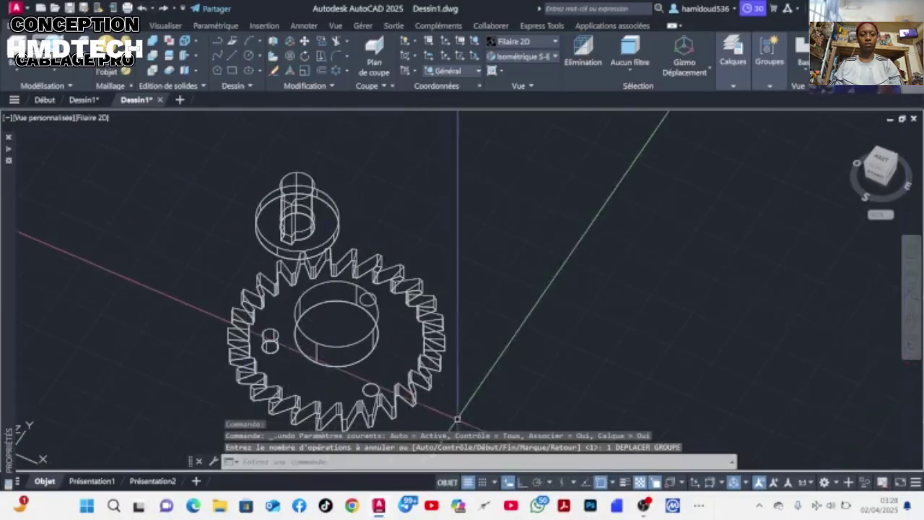
- Move the wheel and cylinder together from the wheel's bottom centre to the top centre of the 14 mm keyed hub ring
click(457, 418)
click(264, 304)
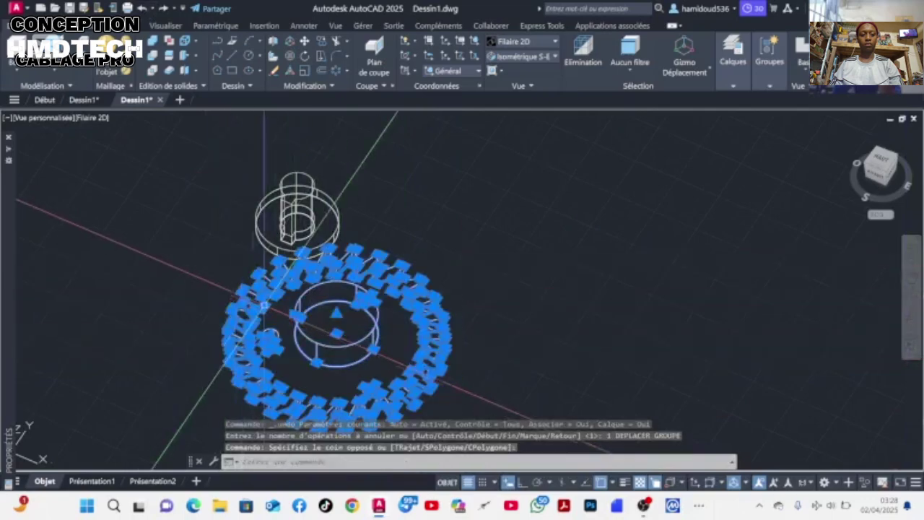
click(304, 41)
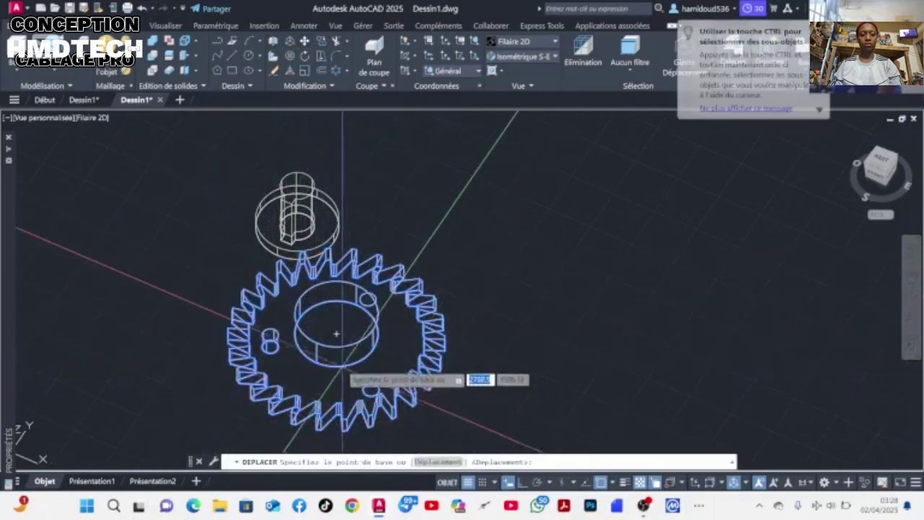
click(911, 313)
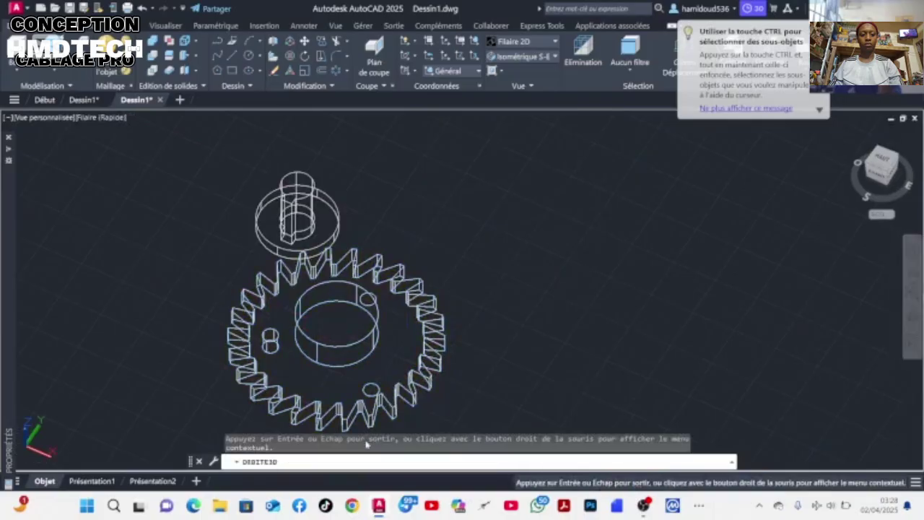
drag(401, 337, 381, 331)
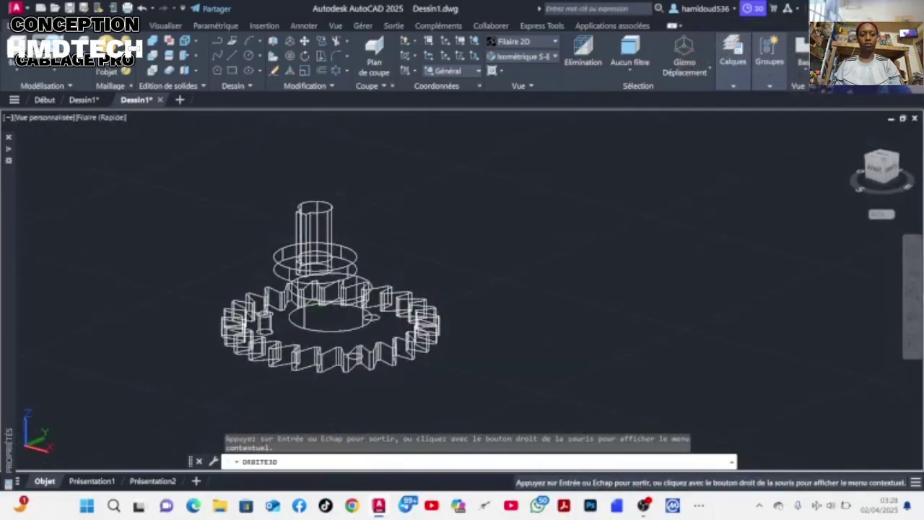
key(Escape)
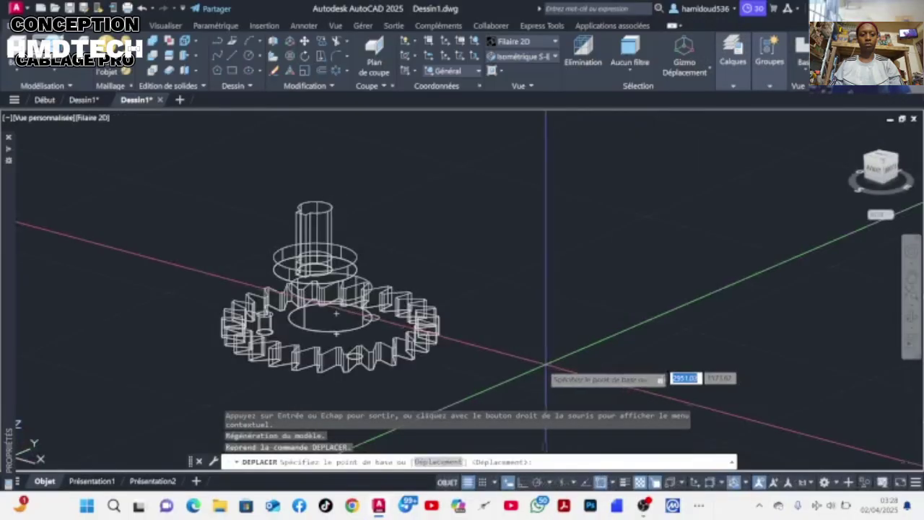
click(330, 335)
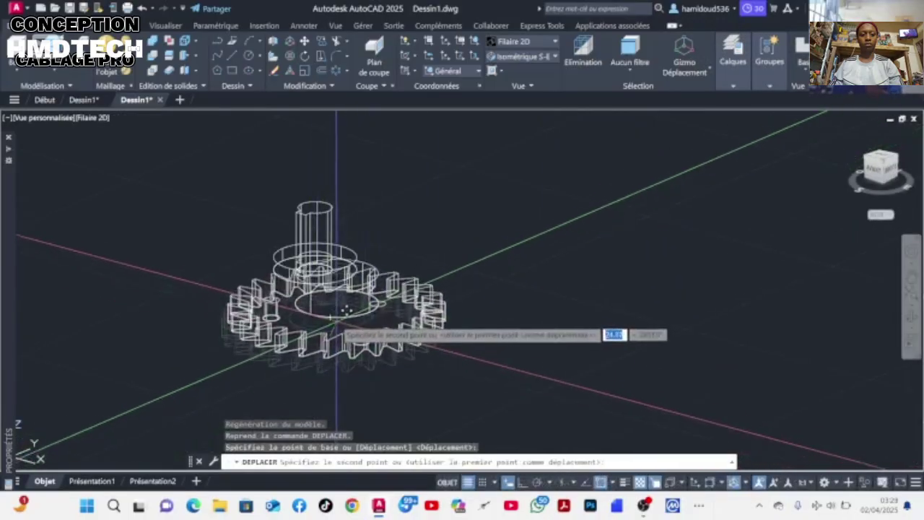
scroll(337, 320, down, 3)
scroll(332, 314, up, 5)
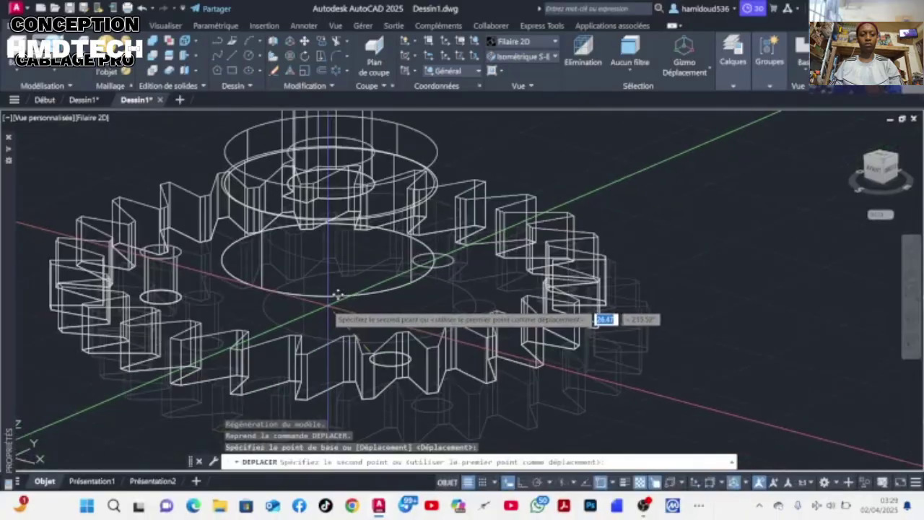
scroll(337, 163, down, 5)
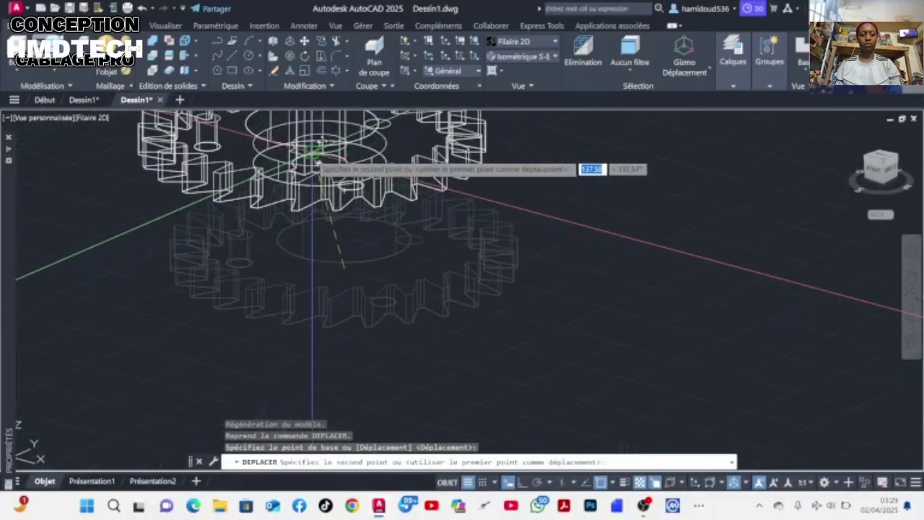
scroll(316, 271, up, 5)
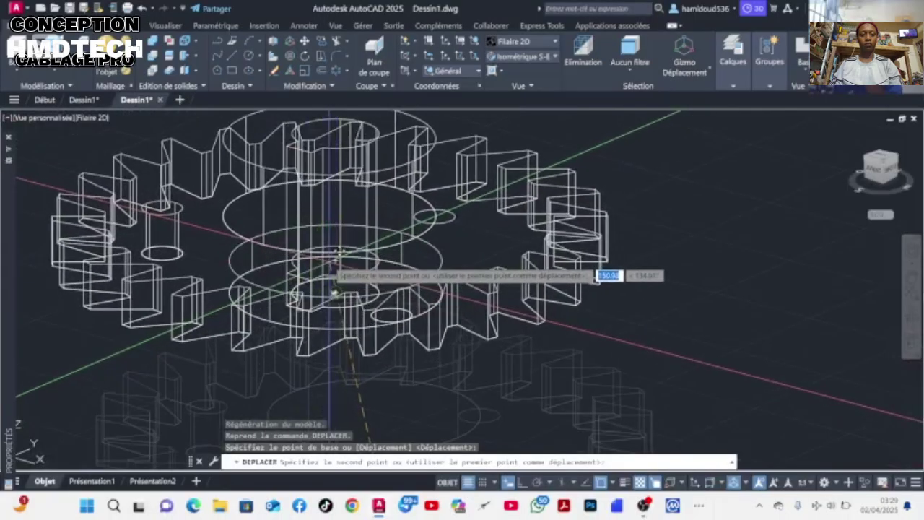
click(336, 258)
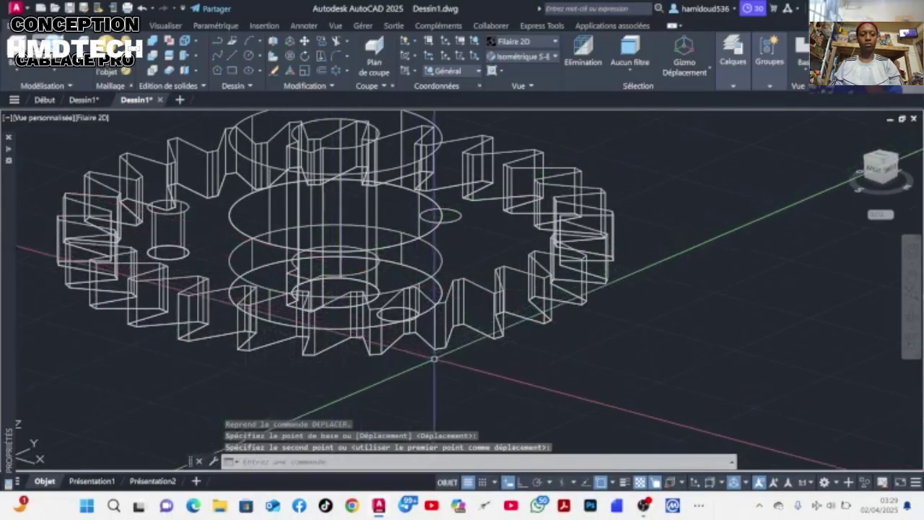
shift+middle_drag(310, 261, 481, 327)
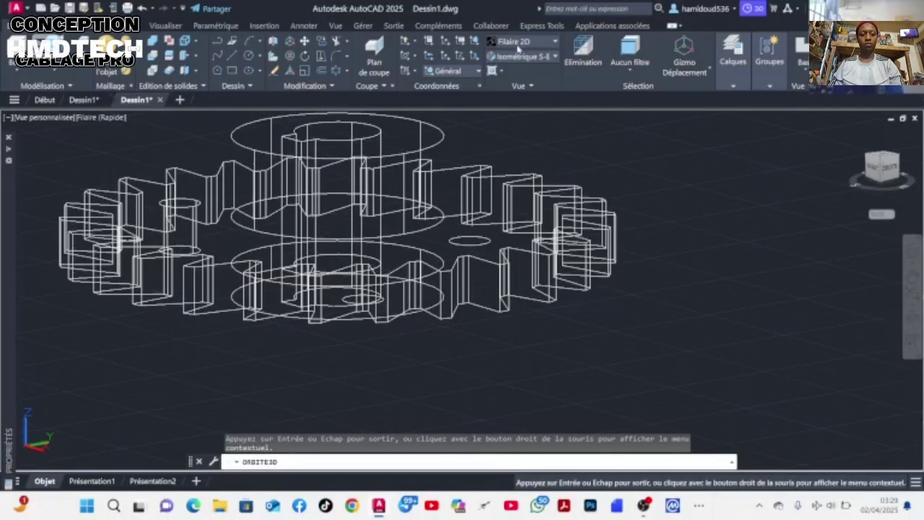
- Set the visual style to Ombré (shaded) and inspect the stacked gear from its underside
click(517, 45)
click(510, 108)
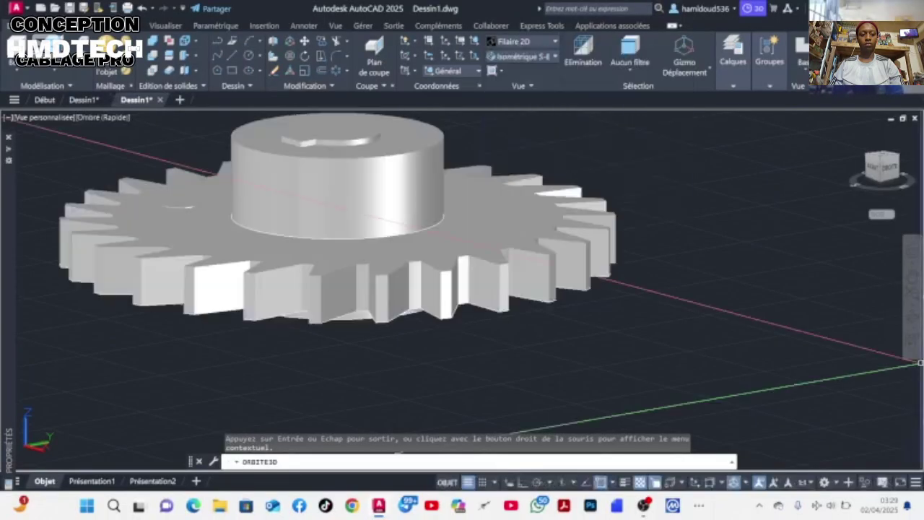
click(914, 326)
mouse_move(496, 343)
mouse_down()
mouse_move(499, 291)
mouse_move(431, 356)
mouse_move(453, 408)
mouse_move(450, 238)
mouse_move(411, 306)
mouse_move(447, 371)
mouse_up()
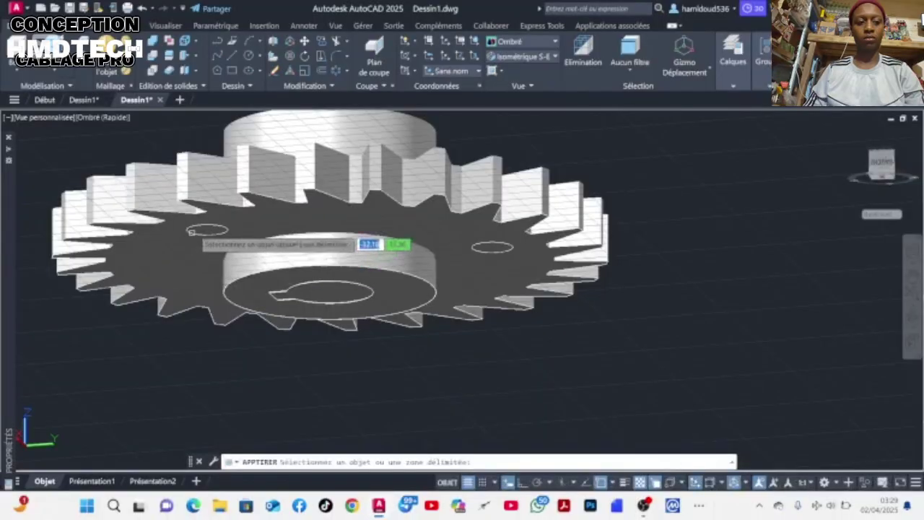
- Press-pull the circular area of one of the wheel's three small holes upward, right through the wheel's thickness
click(210, 229)
key(Return)
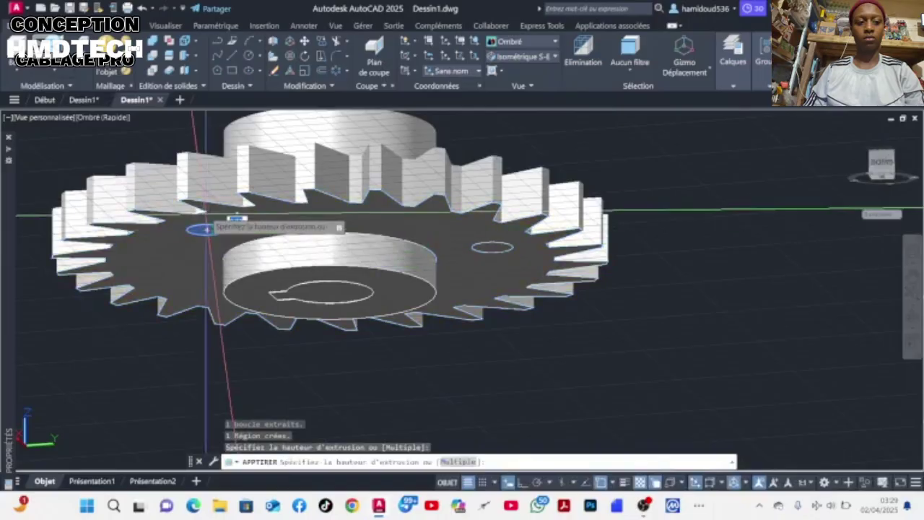
scroll(204, 119, down, 5)
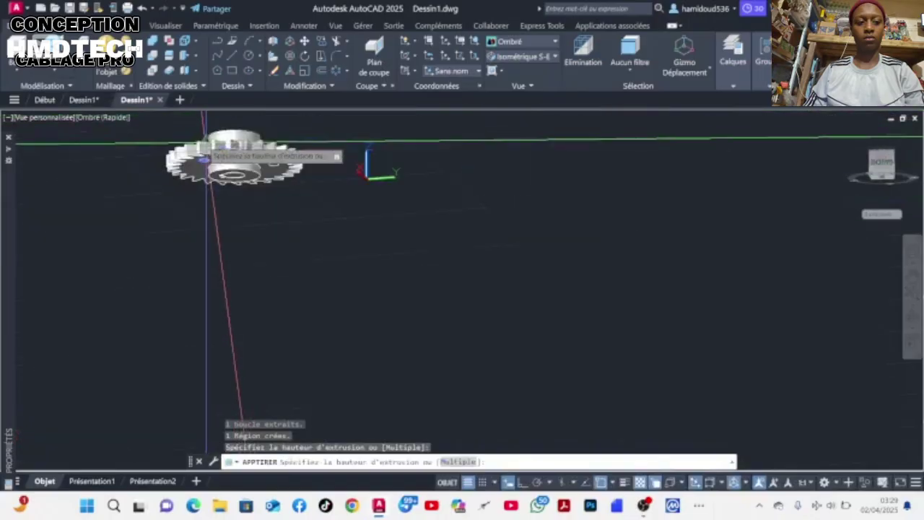
scroll(191, 258, down, 5)
scroll(195, 231, up, 3)
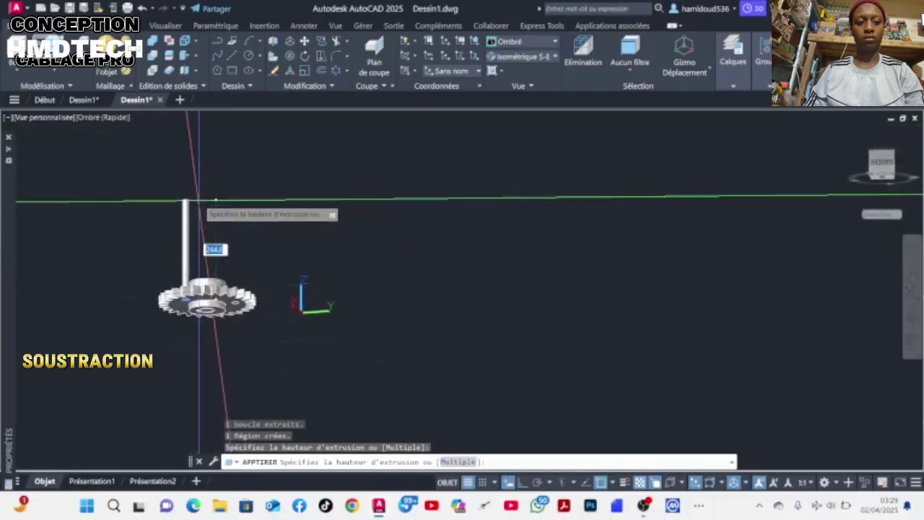
click(200, 206)
- Press-pull a second small hole of the wheel upward through its full thickness and check the result
scroll(239, 304, up, 6)
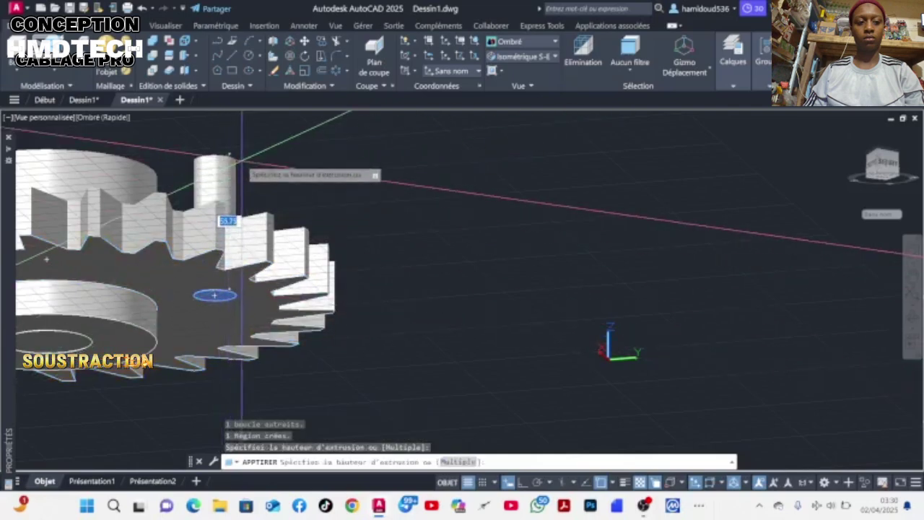
scroll(229, 356, down, 3)
scroll(231, 361, down, 2)
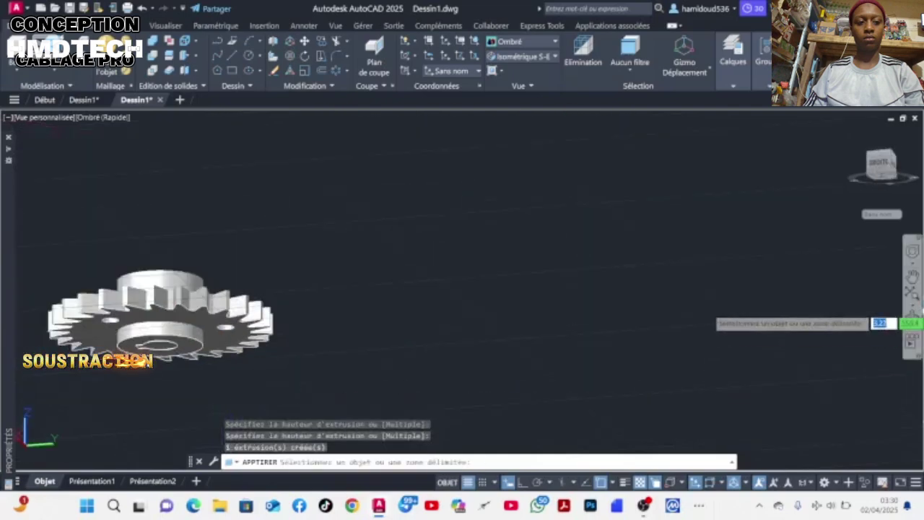
click(913, 318)
drag(706, 329, 231, 325)
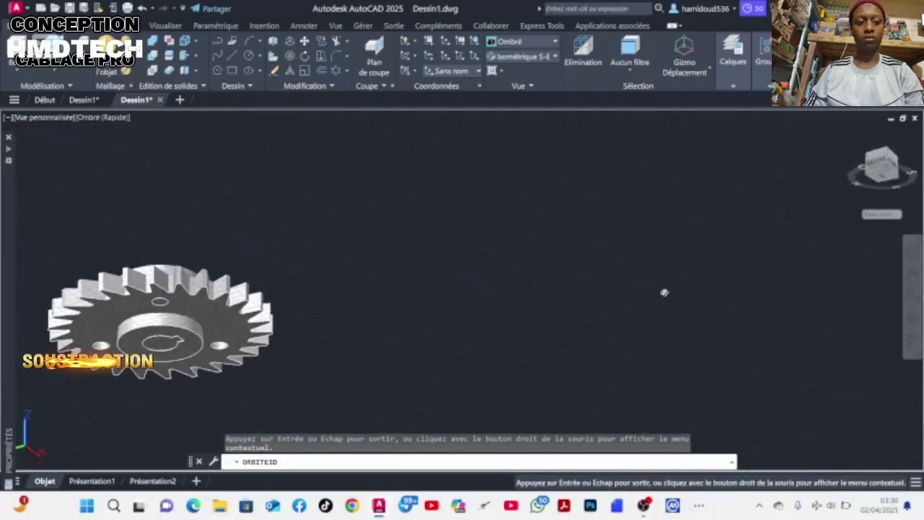
key(Escape)
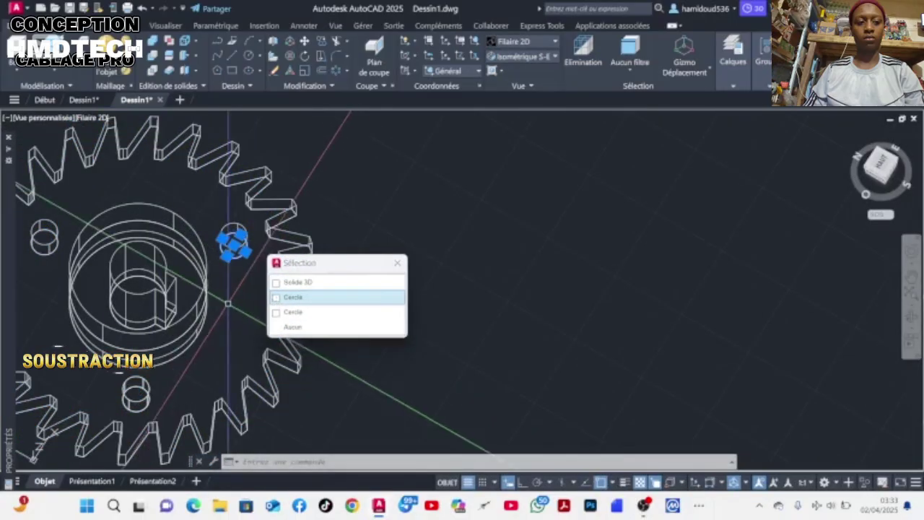
click(303, 297)
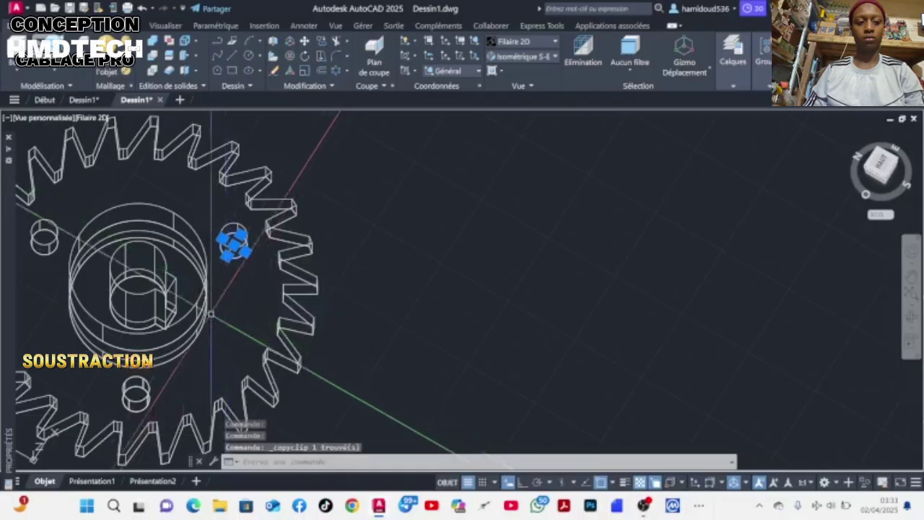
key(Escape)
click(148, 404)
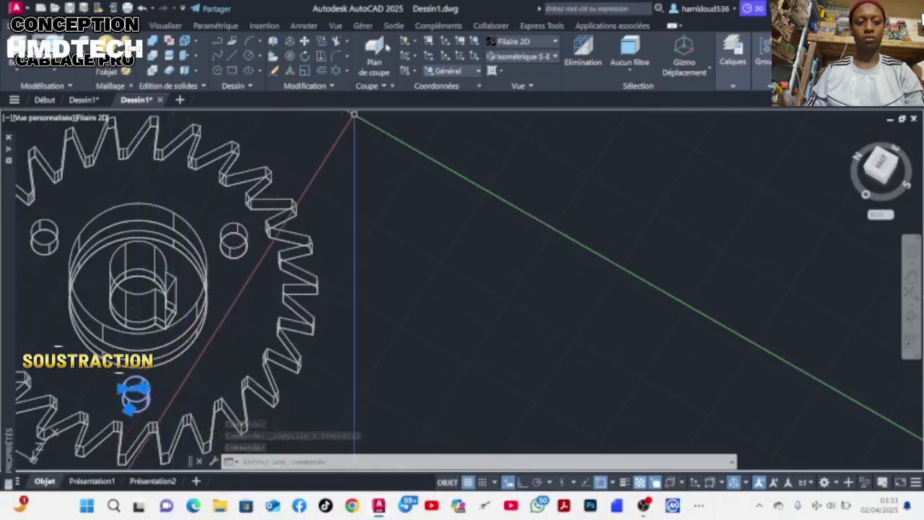
- Move the lower circle of one small wheel hole from its centre to the centre of a neighbouring hole
click(240, 248)
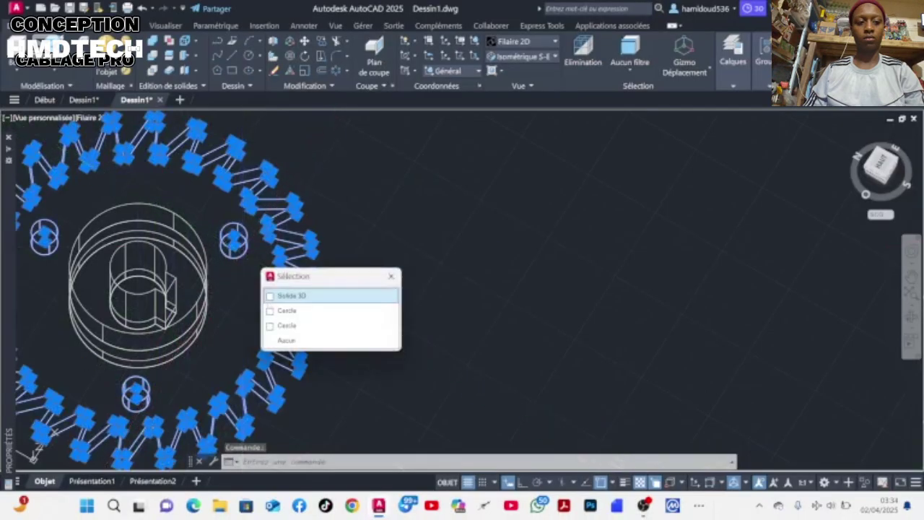
click(296, 309)
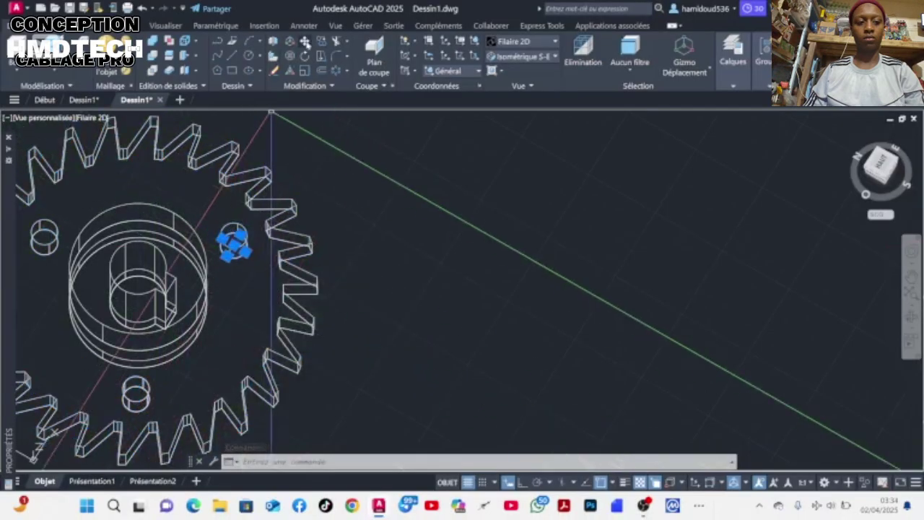
click(305, 41)
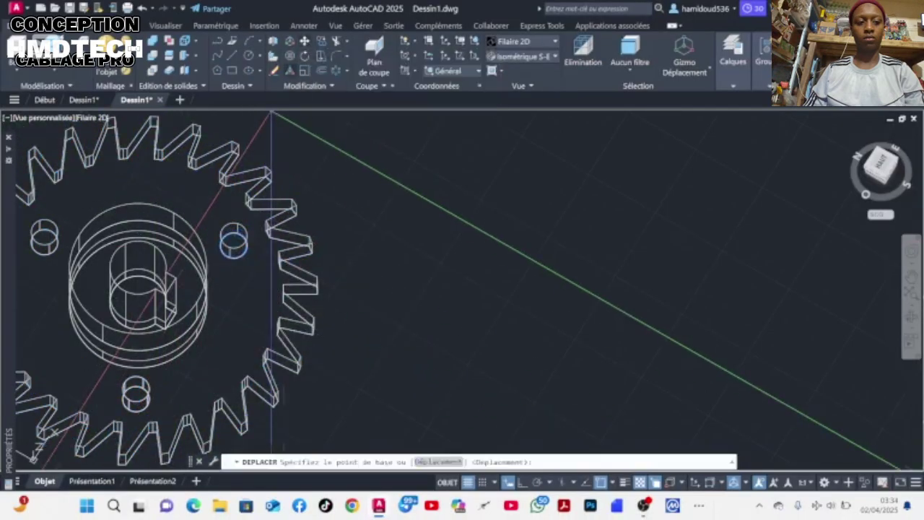
click(233, 244)
click(135, 393)
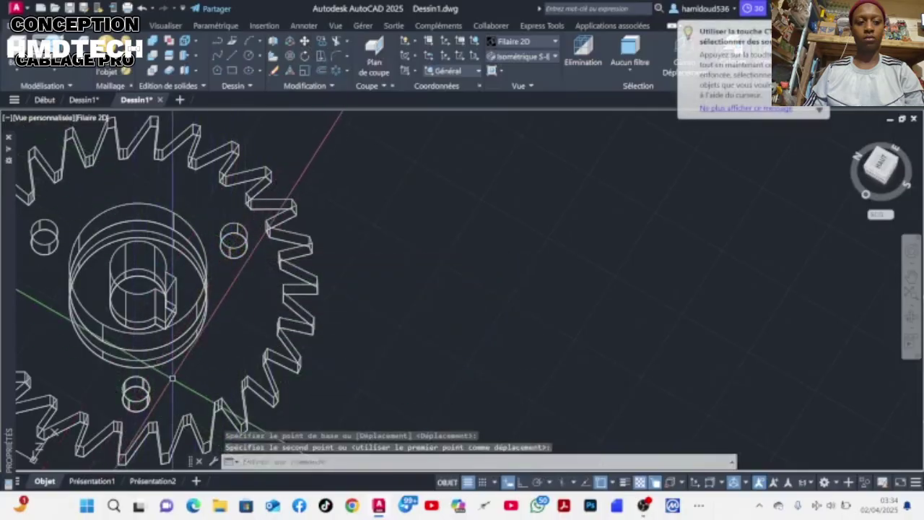
- Return the gear with its three through holes to the Ombré visual style
scroll(568, 422, down, 2)
click(520, 41)
click(515, 110)
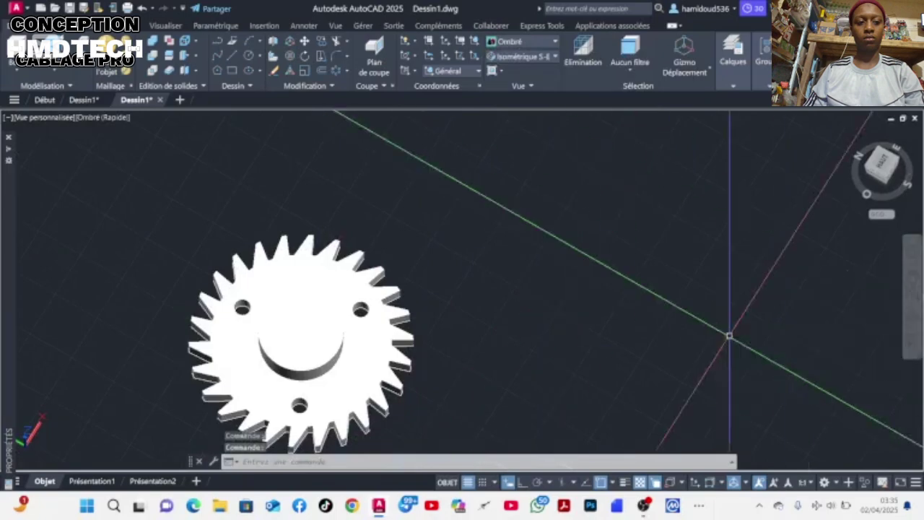
scroll(541, 367, down, 2)
scroll(346, 439, down, 1)
scroll(345, 439, up, 2)
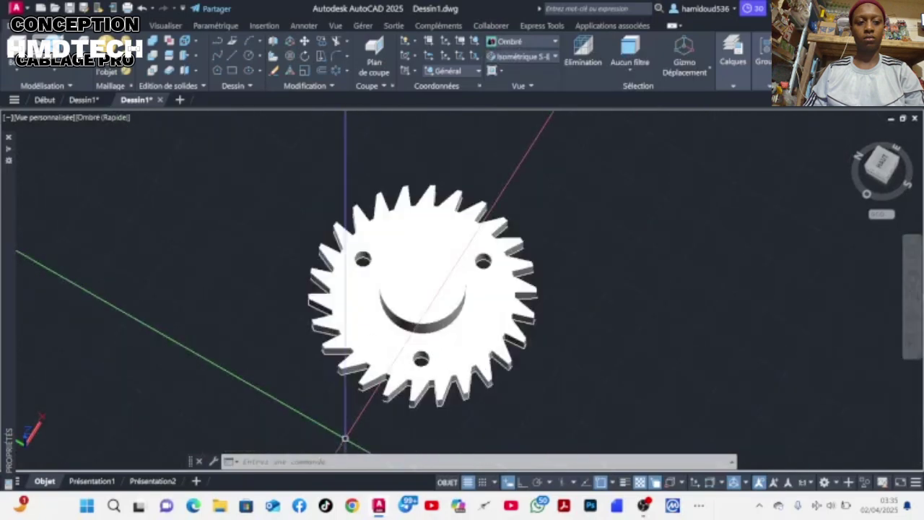
- Subtract the keyed bore solid from the upper hub cylinder and the toothed wheel with SOUSTRACTION
click(242, 252)
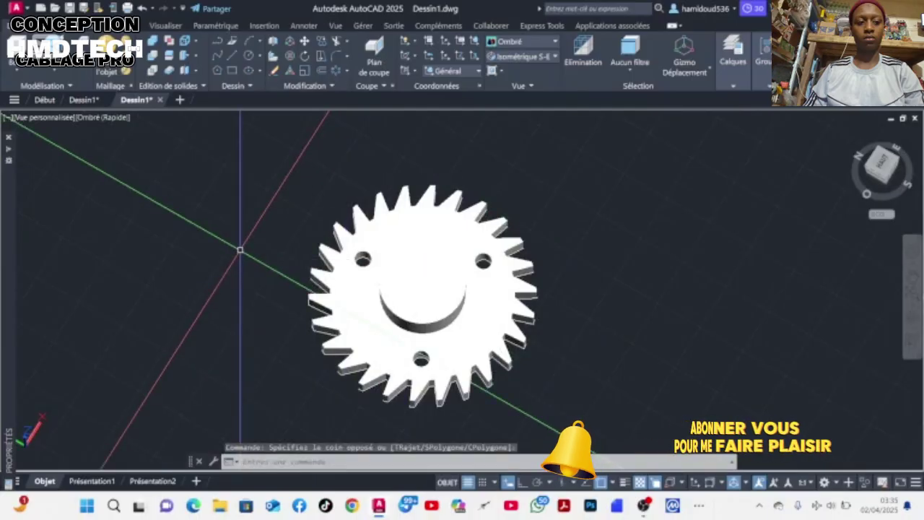
text(SOUS)
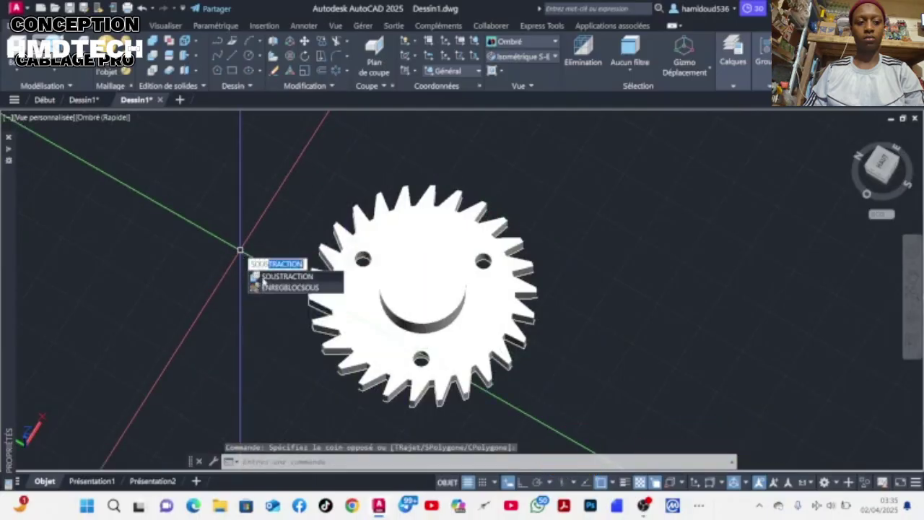
click(275, 277)
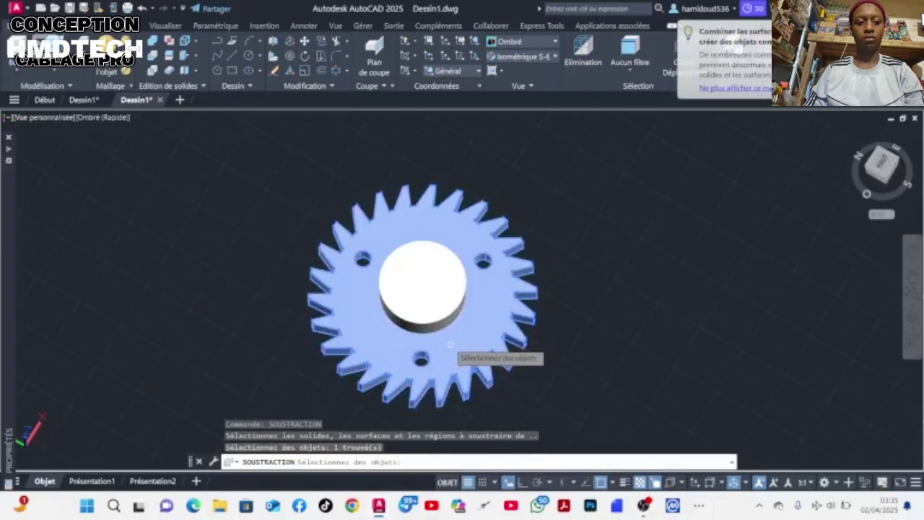
click(449, 304)
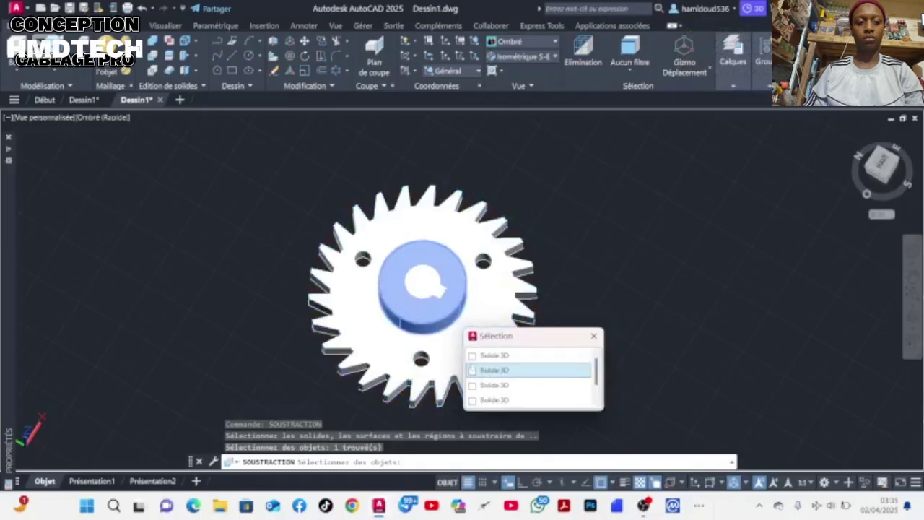
click(459, 338)
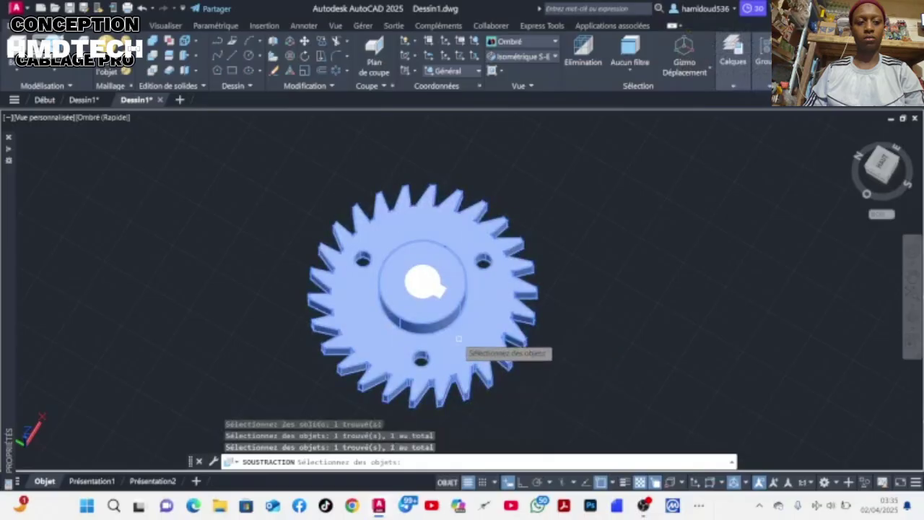
click(506, 299)
key(Return)
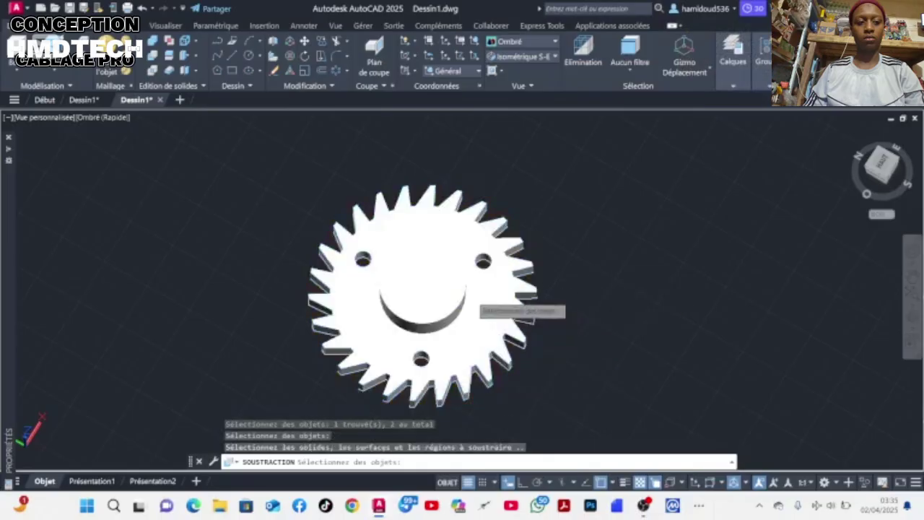
click(425, 275)
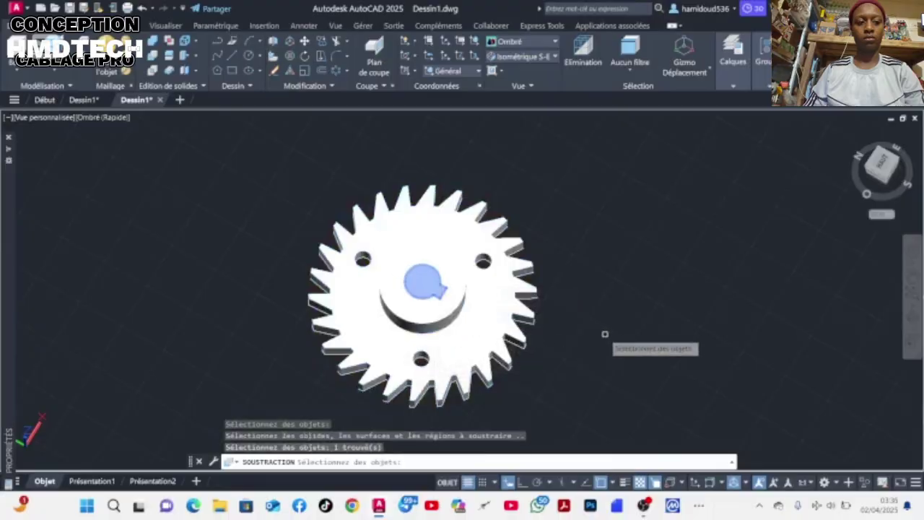
key(Return)
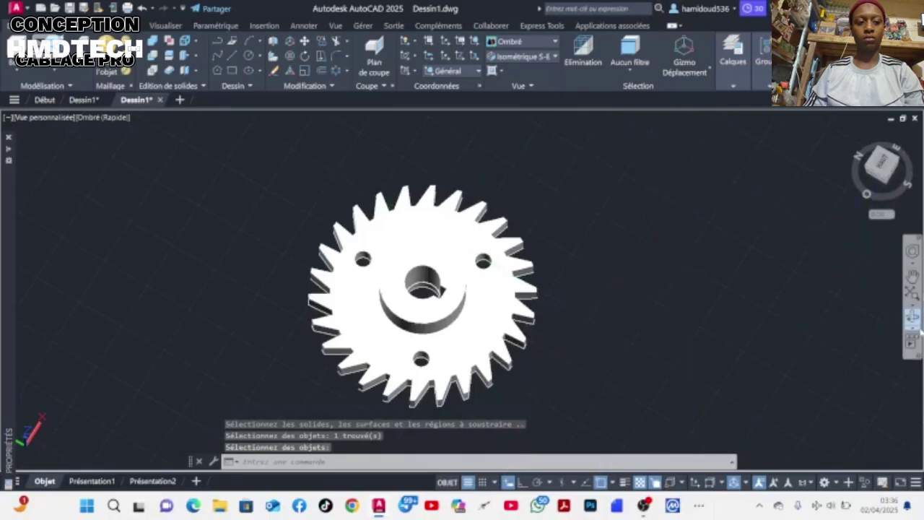
- Examine the keyed bore through the gear from both its upper and lower faces
click(912, 317)
drag(594, 335, 547, 354)
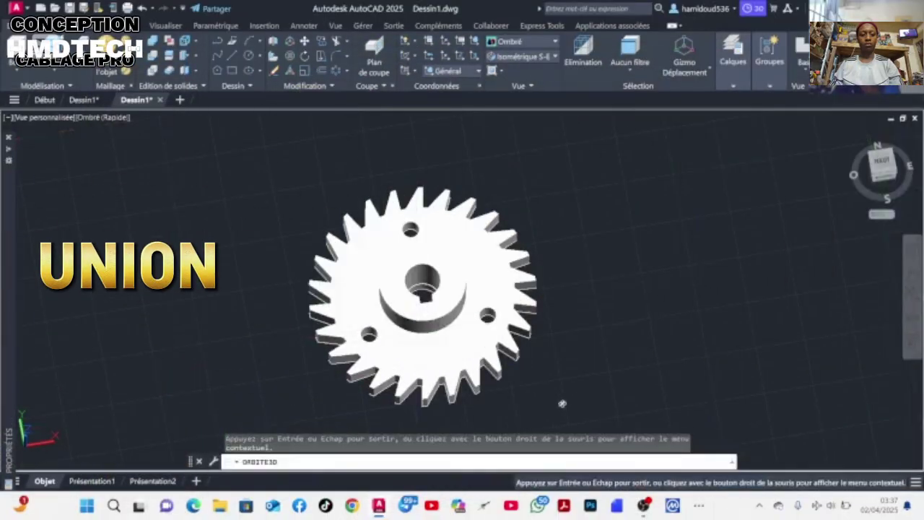
drag(557, 398, 585, 133)
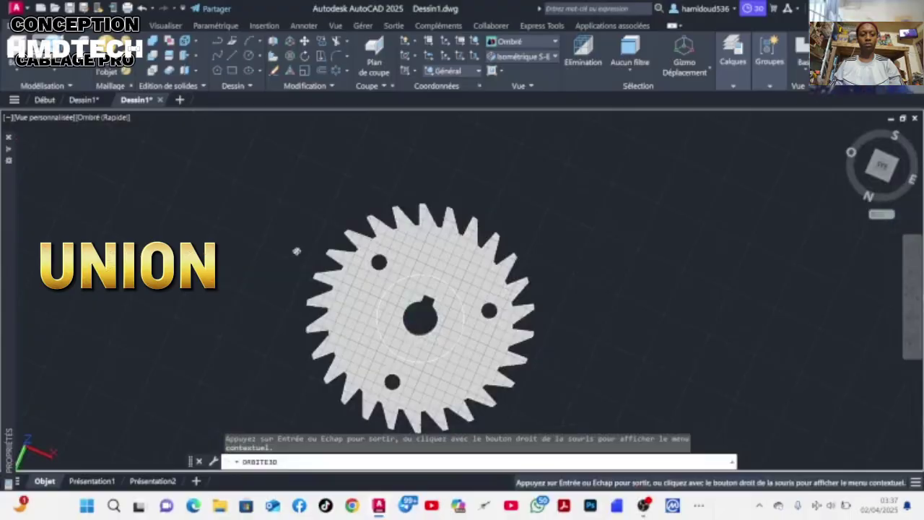
key(Escape)
click(268, 223)
click(532, 402)
click(592, 417)
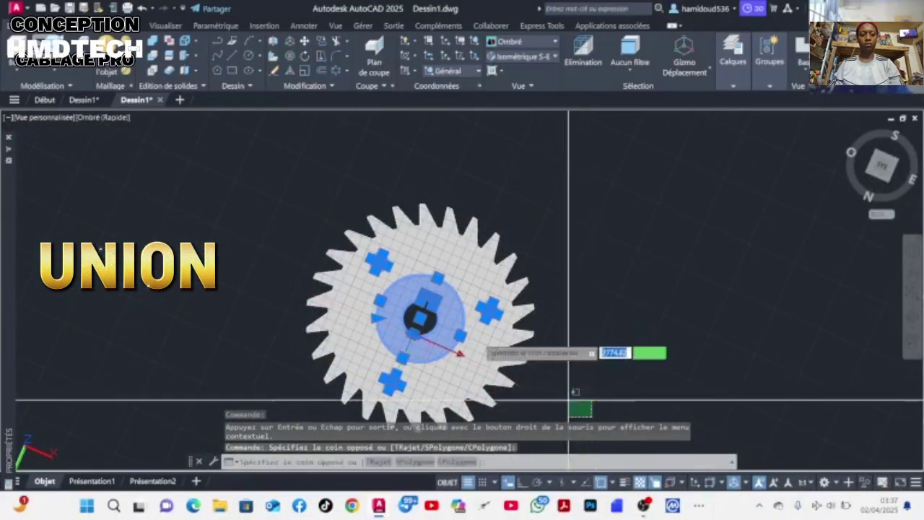
click(267, 228)
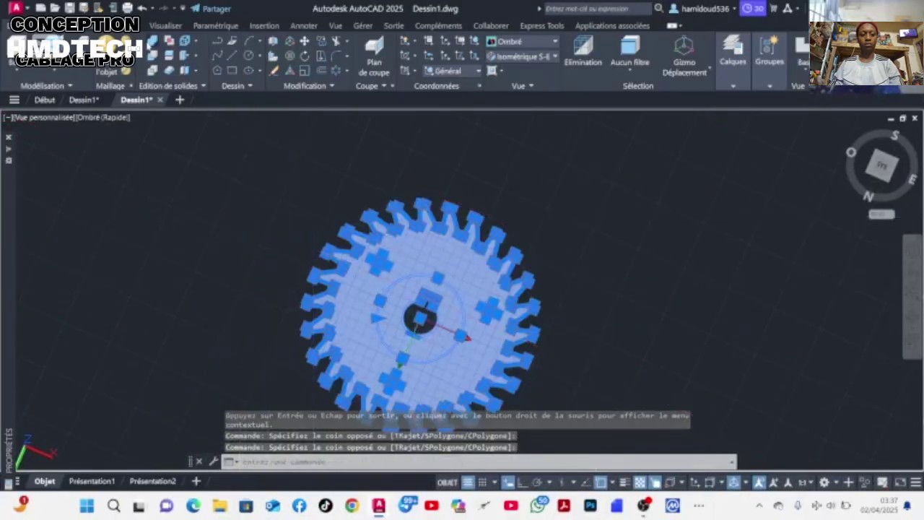
key(Return)
click(445, 332)
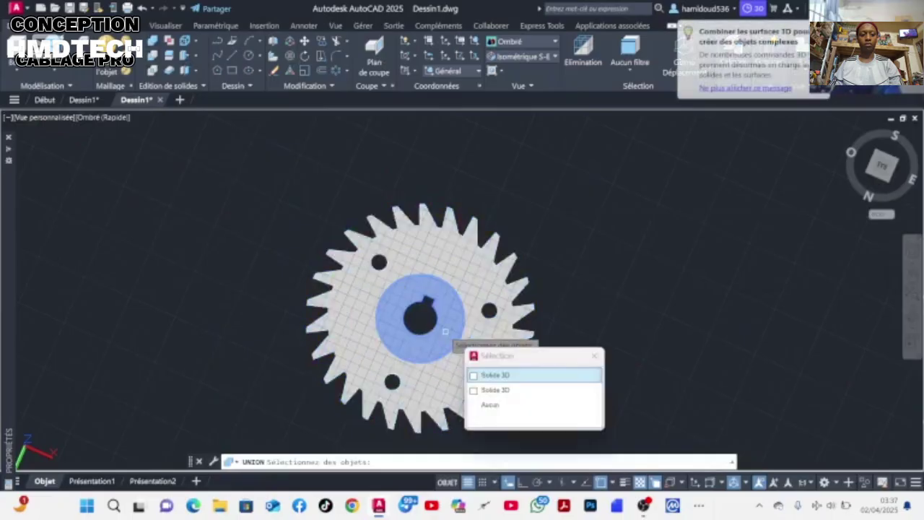
click(474, 390)
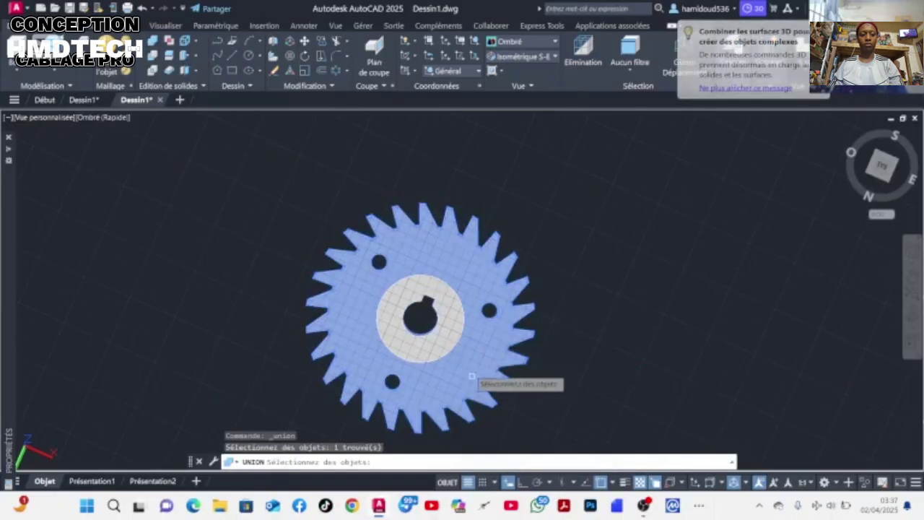
click(455, 332)
click(484, 377)
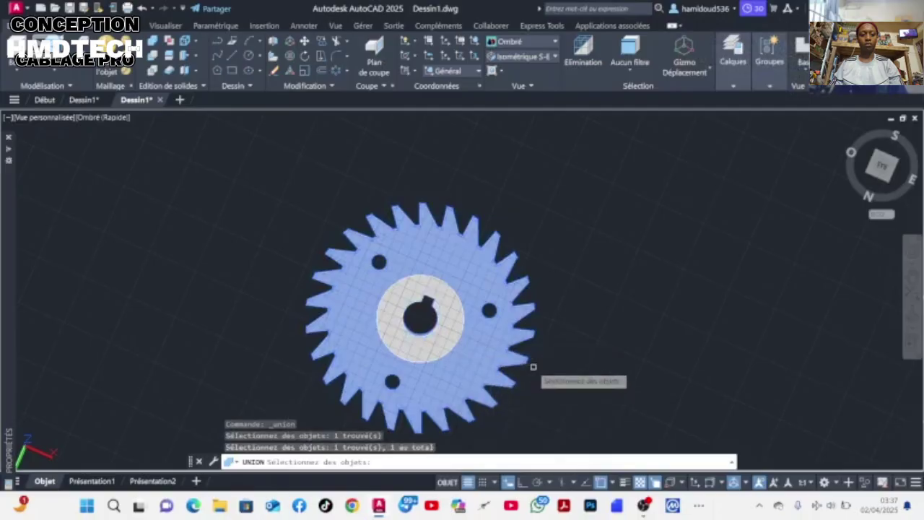
click(337, 251)
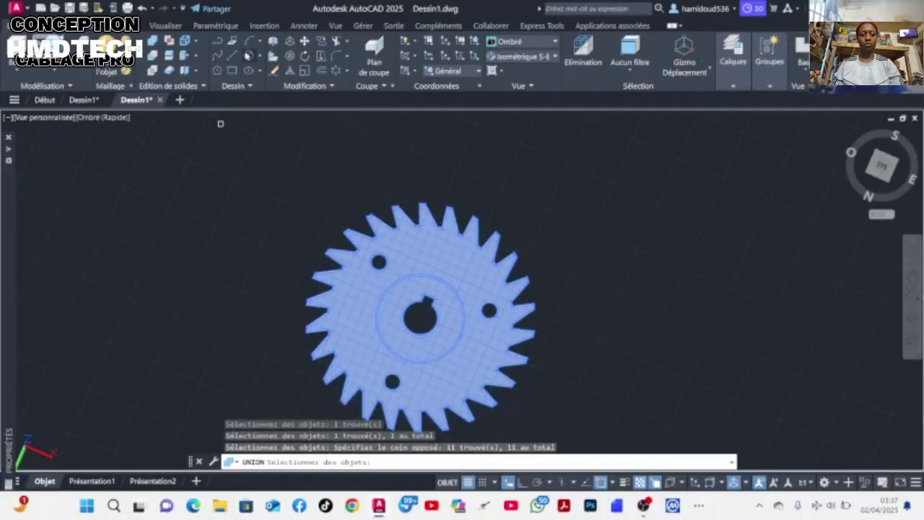
key(Escape)
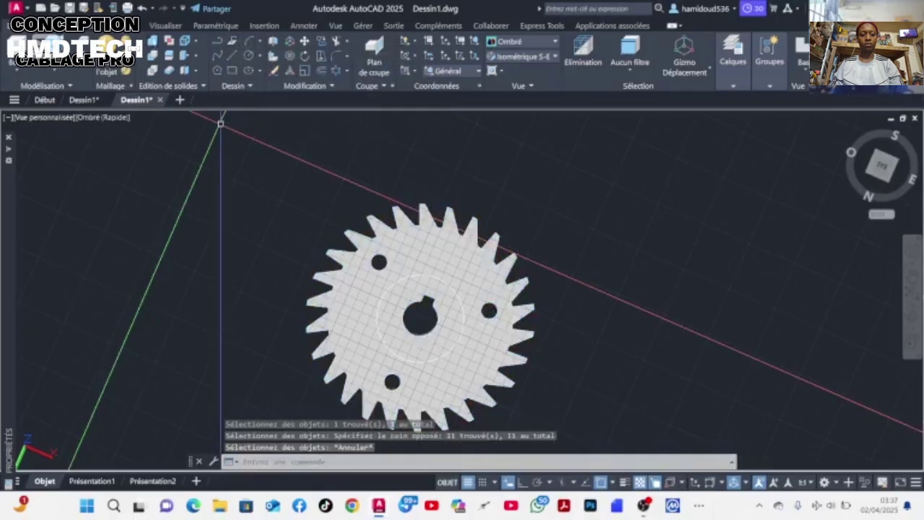
- Unite all the solids of the gear into a single body with UNION
key(Return)
click(274, 185)
click(569, 433)
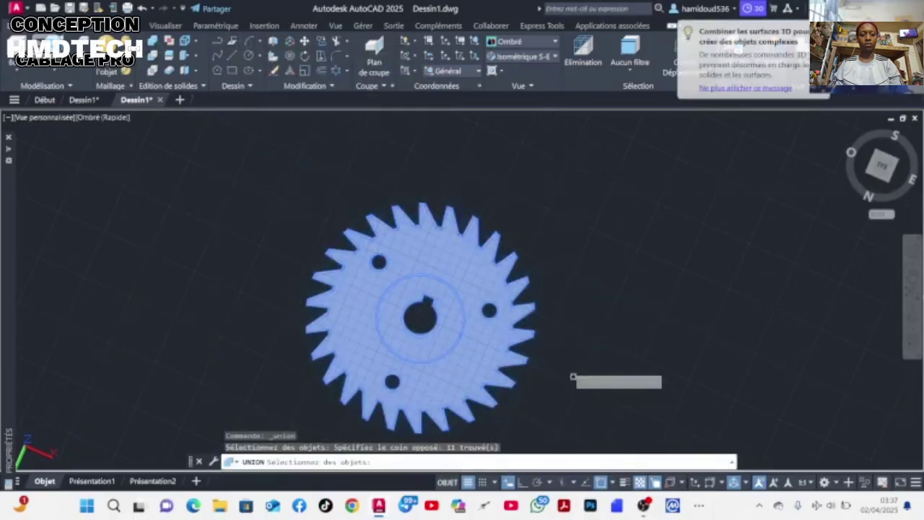
key(Return)
- Move the united gear from the centre of its hub bore to an empty area beside the flat construction outlines
click(426, 365)
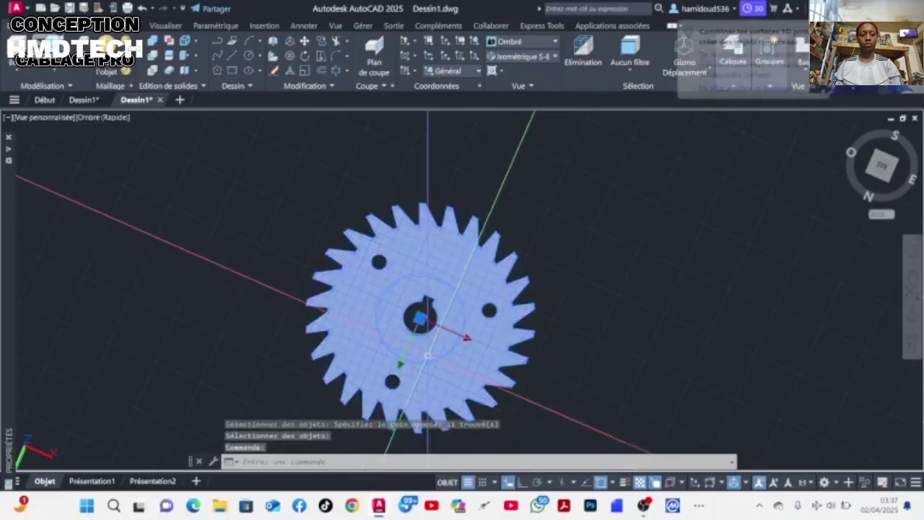
click(304, 42)
click(912, 316)
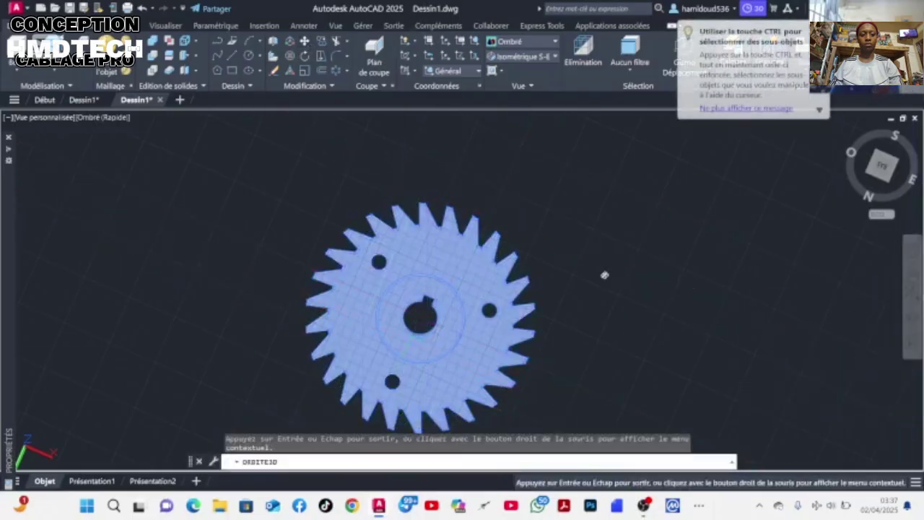
drag(604, 273, 376, 514)
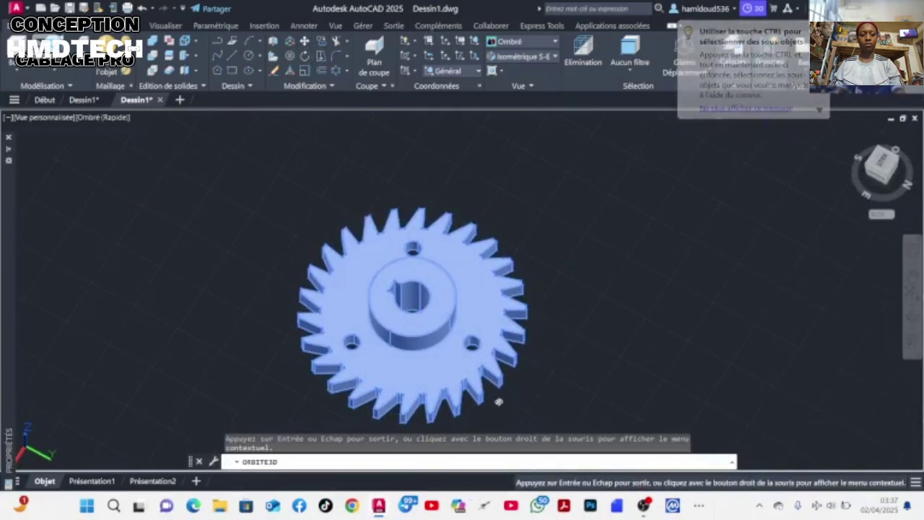
key(Escape)
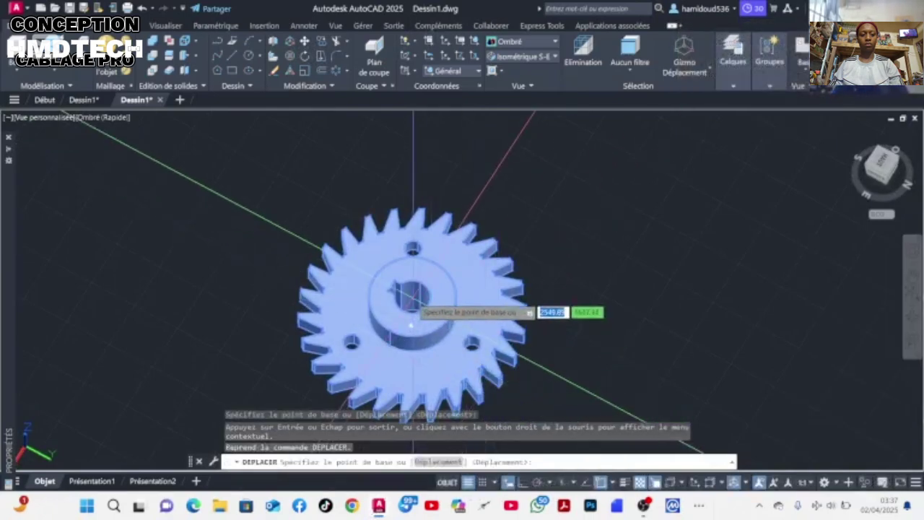
click(411, 296)
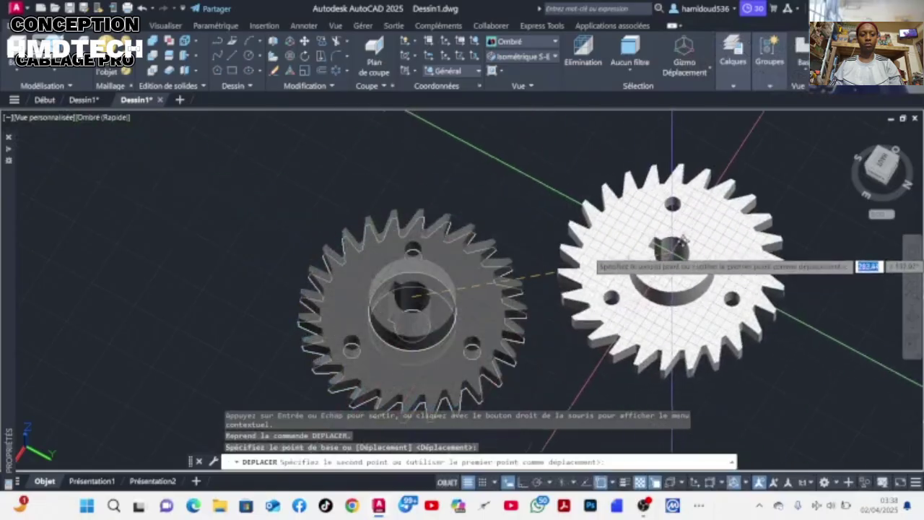
click(679, 250)
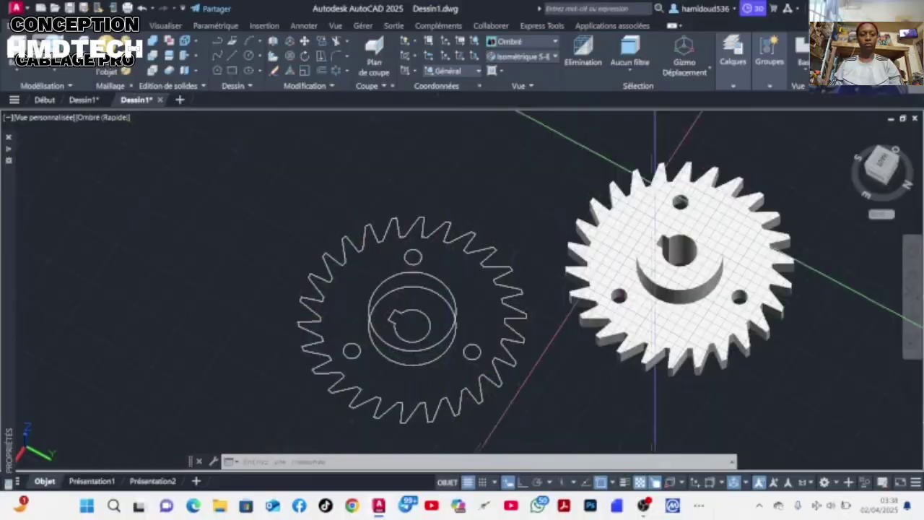
- Set the gear solid's colour to Rouge and hide the quick properties display
click(639, 228)
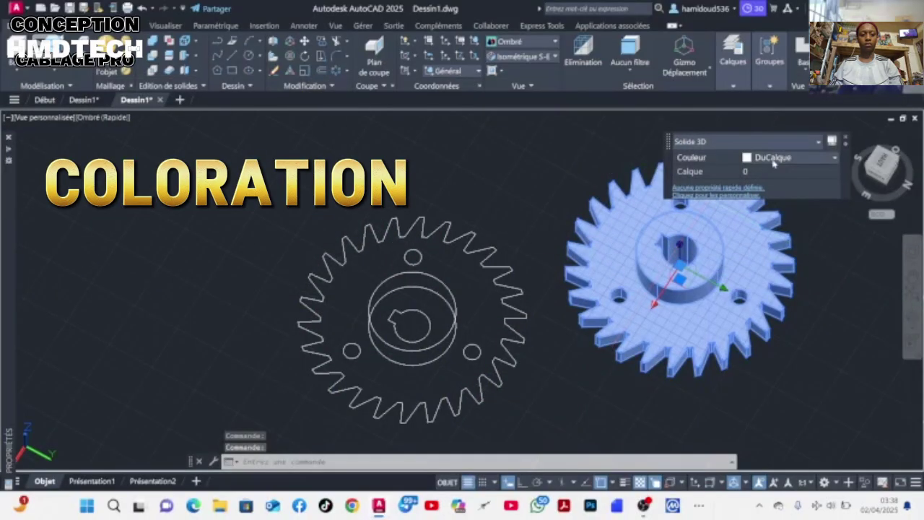
click(831, 160)
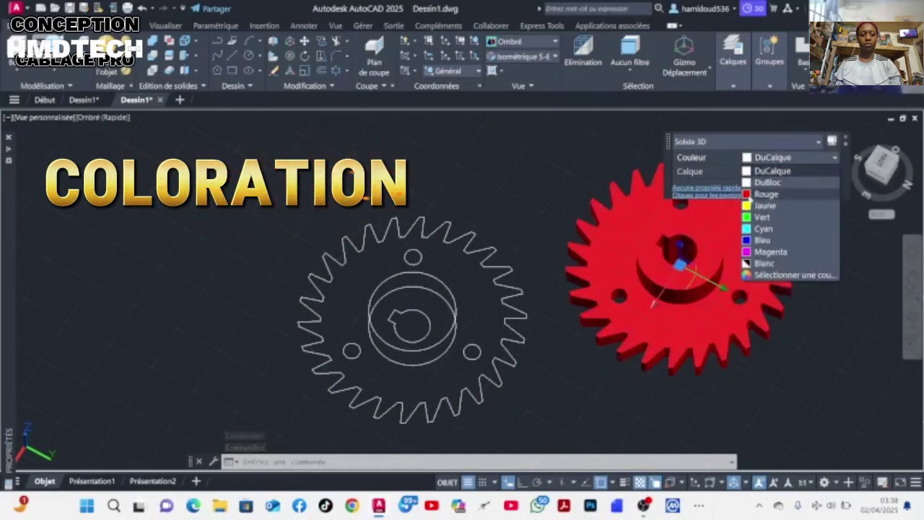
click(765, 193)
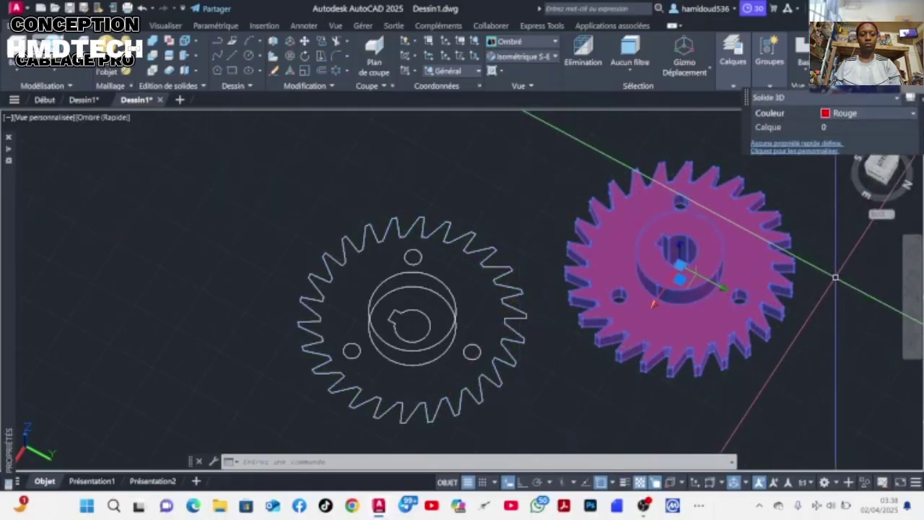
key(ctrl+shift+p)
click(758, 422)
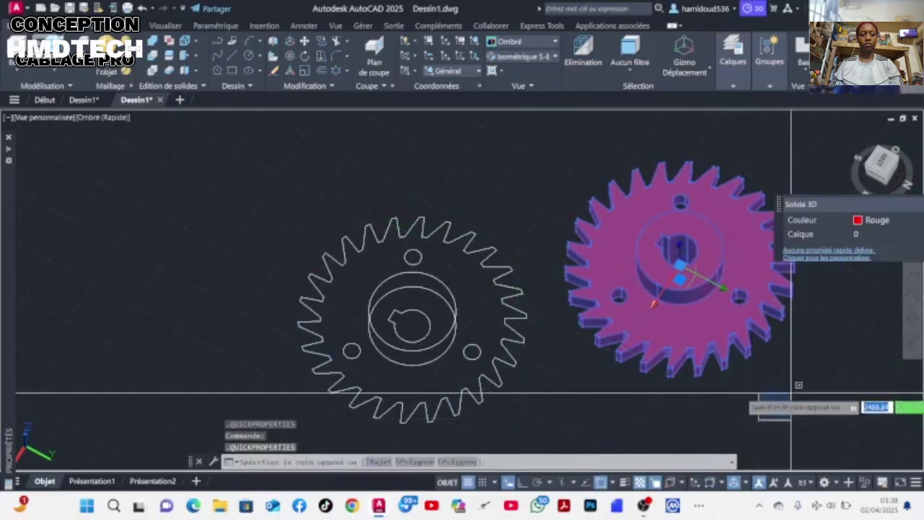
click(860, 309)
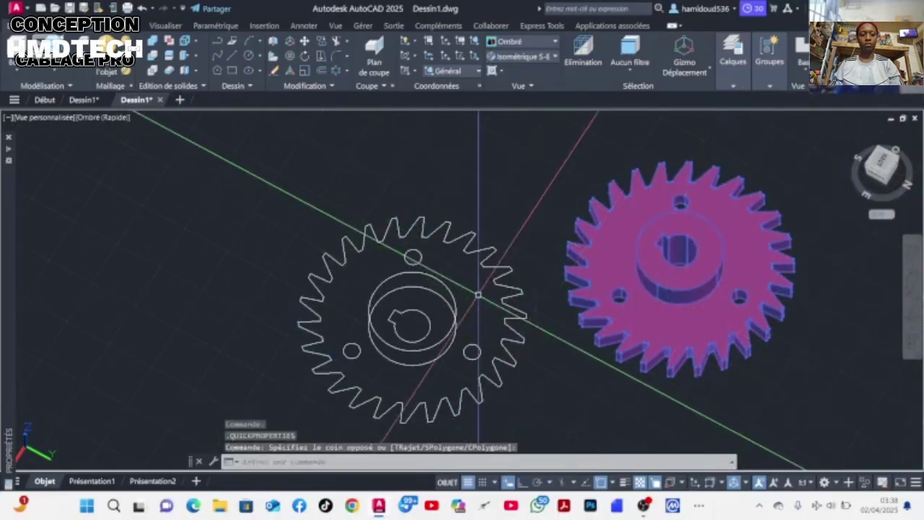
- Examine the red gear from several angles and compare it with the yellow gear in the other open drawing
click(912, 322)
drag(780, 325, 206, 434)
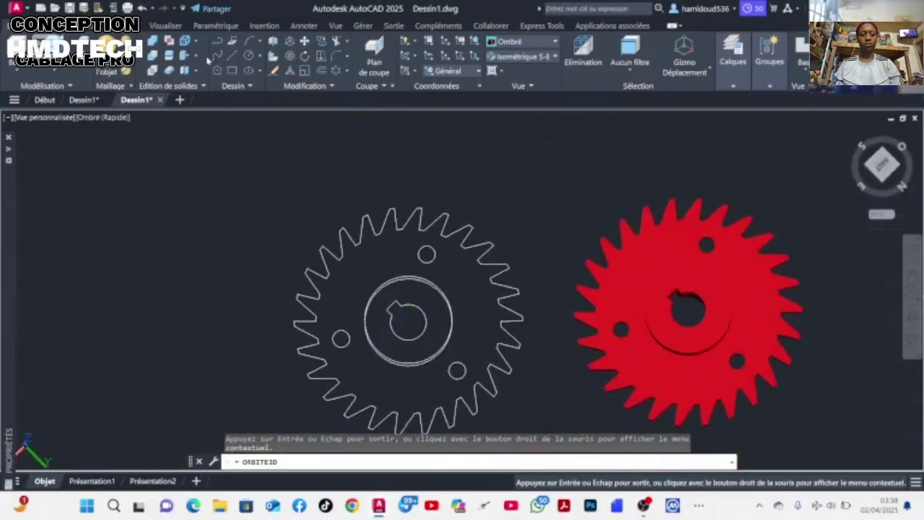
click(84, 100)
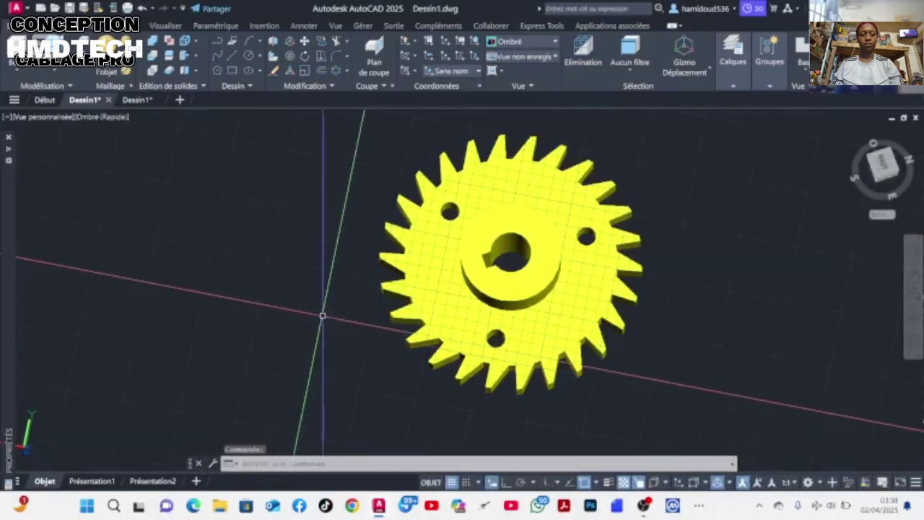
click(914, 316)
mouse_move(710, 278)
mouse_down()
mouse_move(712, 354)
mouse_move(740, 67)
mouse_move(427, 253)
mouse_move(599, 142)
mouse_move(678, 180)
mouse_move(633, 421)
mouse_move(631, 387)
mouse_up()
click(131, 106)
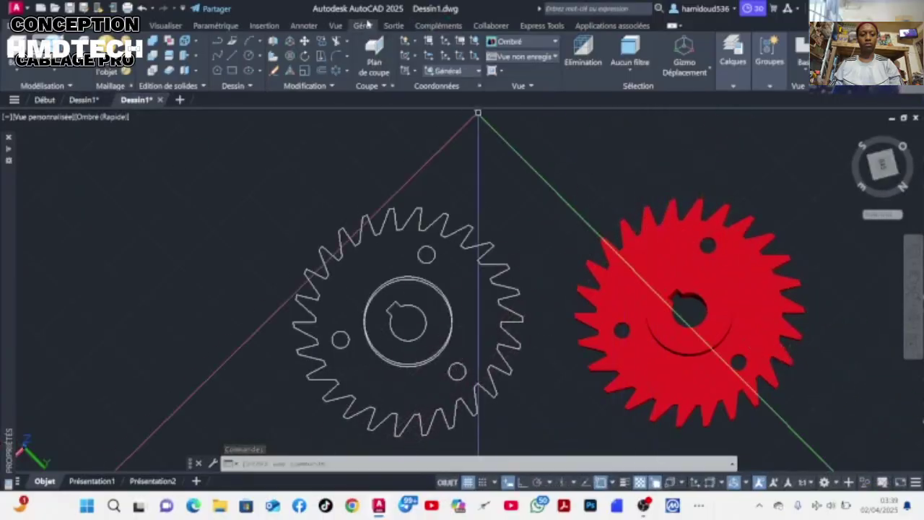
click(364, 25)
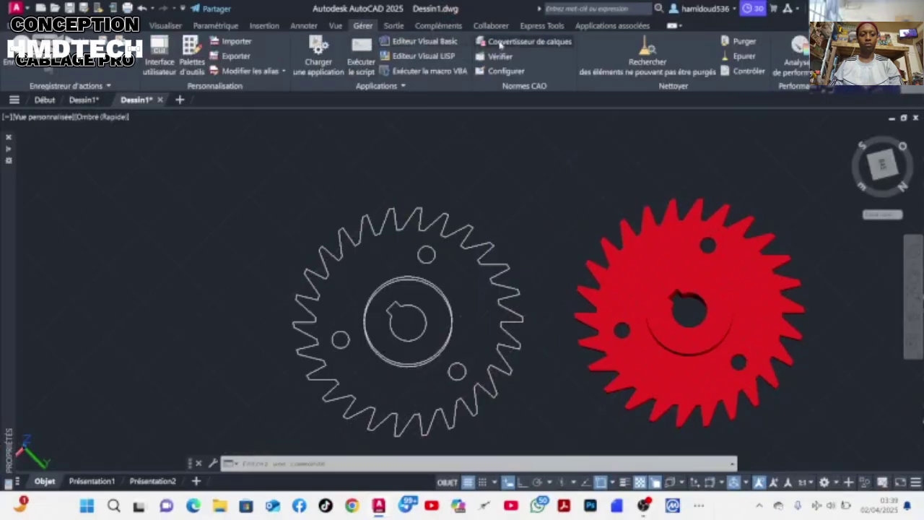
click(643, 506)
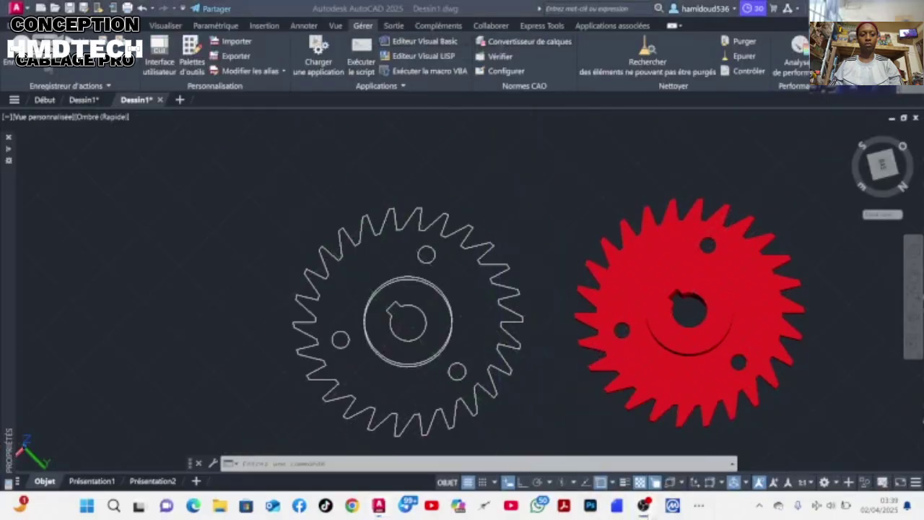